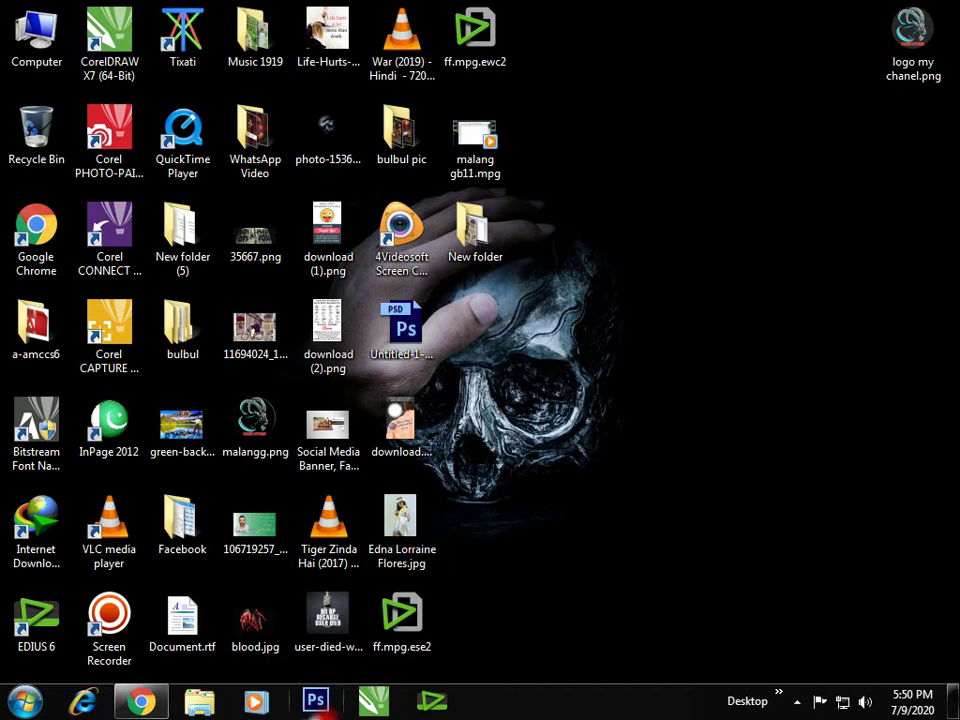
- Launch Photoshop, dismiss the FiltersUnlimited2 error, and quit the CS6 sign-in window
click(316, 702)
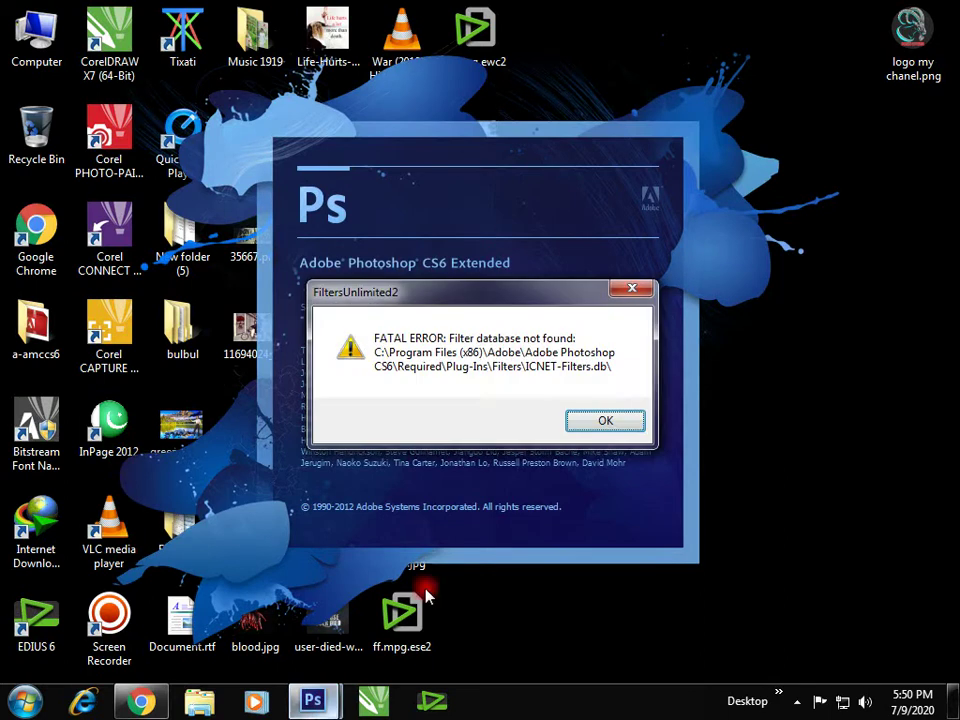
click(605, 421)
click(428, 563)
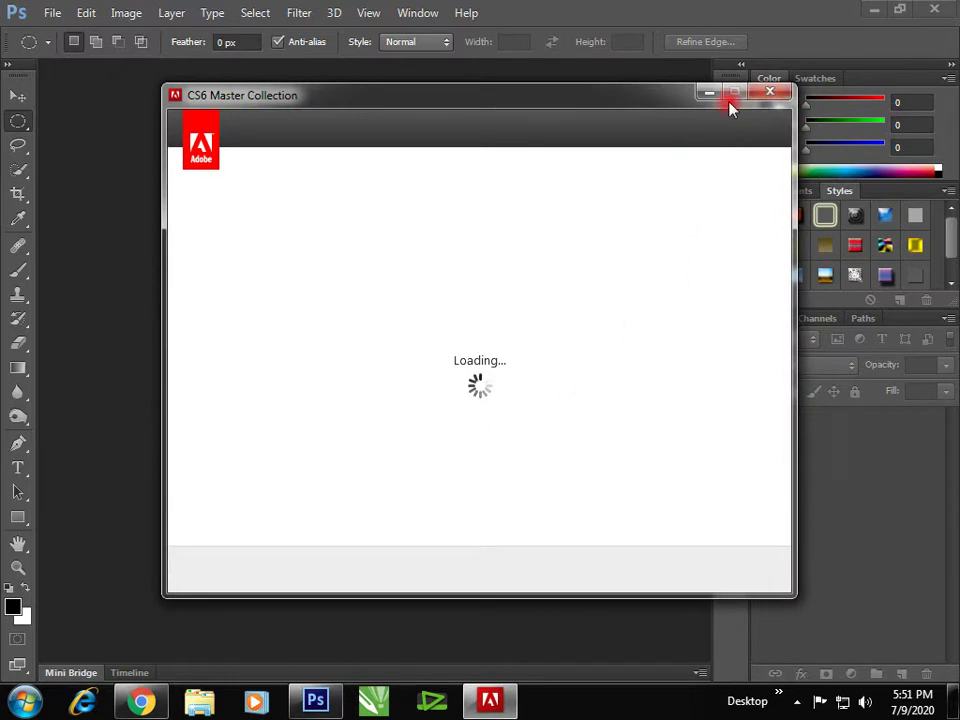
click(760, 93)
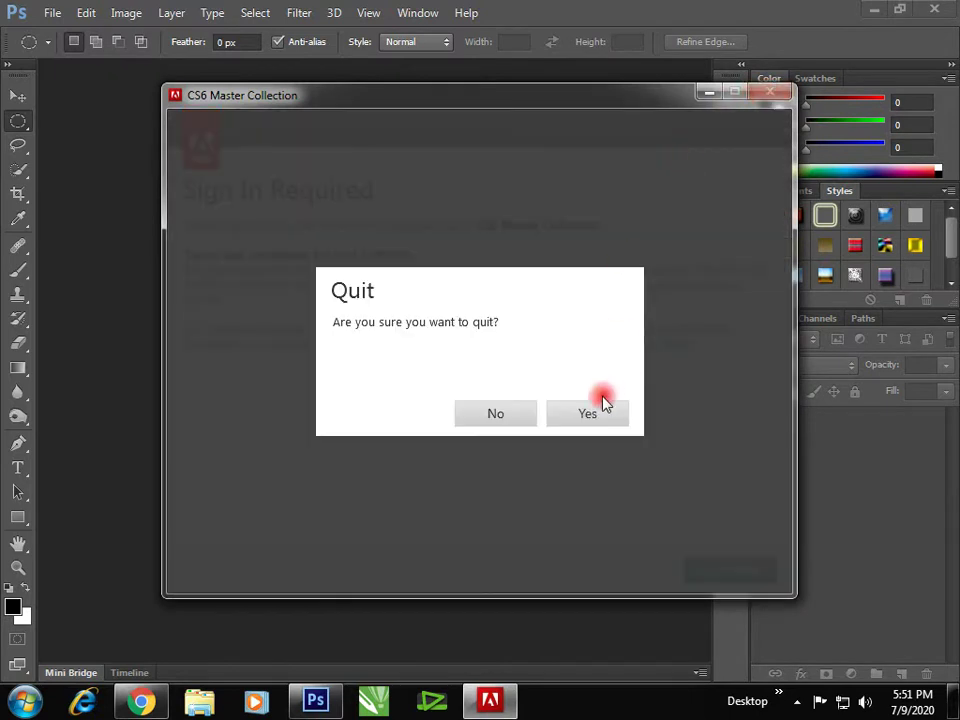
click(590, 416)
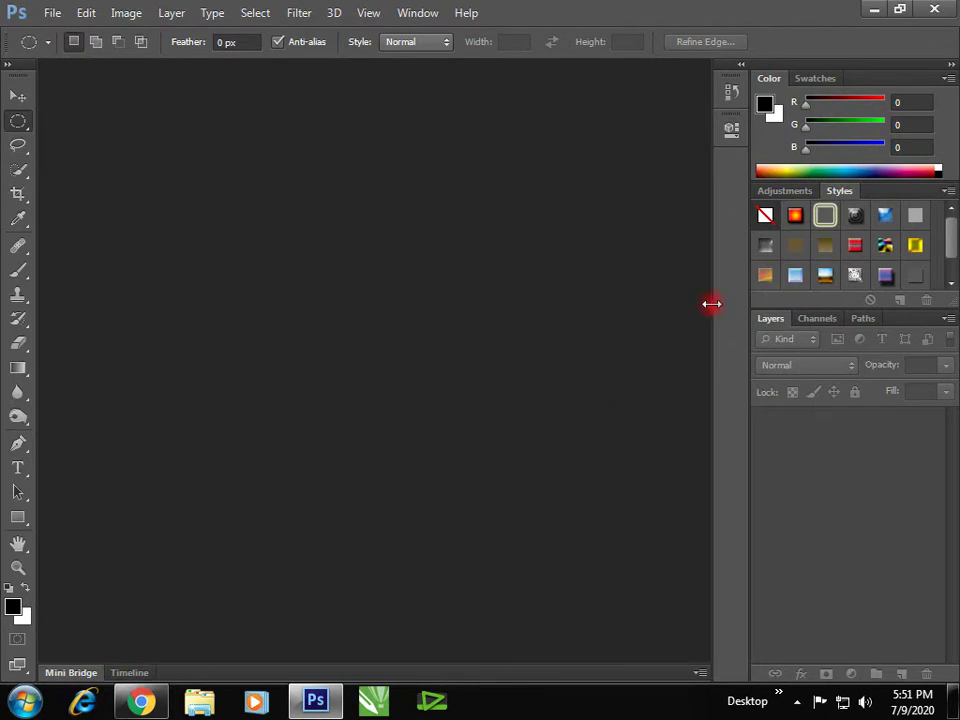
- Move the portrait photo's desktop icon aside and preview it zoomed in Photo Viewer
click(876, 14)
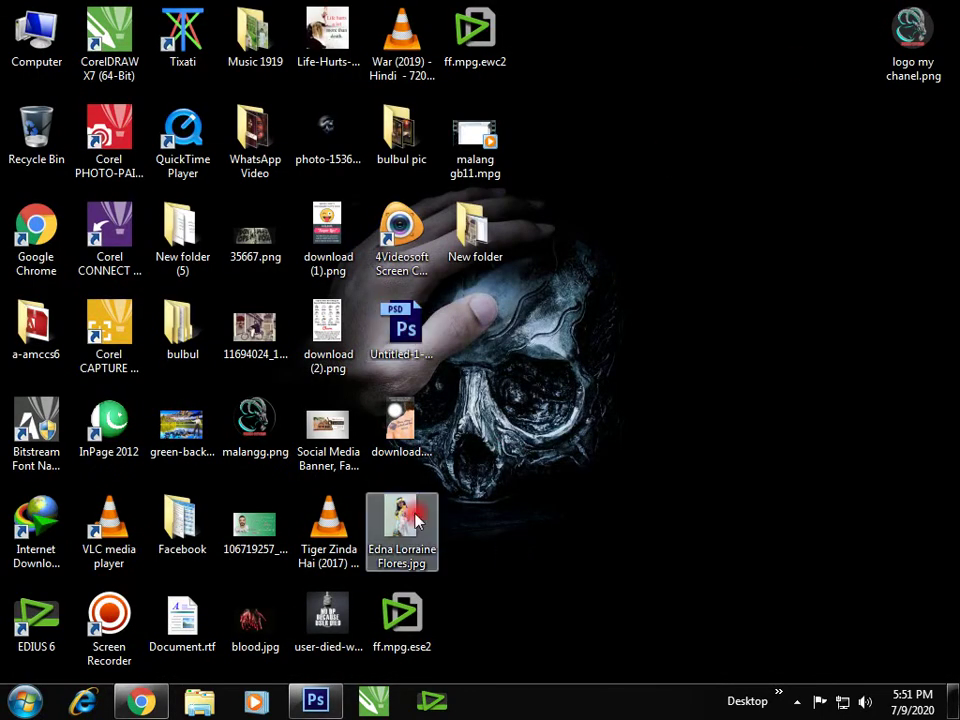
mouse_move(401, 519)
mouse_down()
mouse_move(740, 530)
mouse_move(620, 518)
mouse_up()
double_click(621, 516)
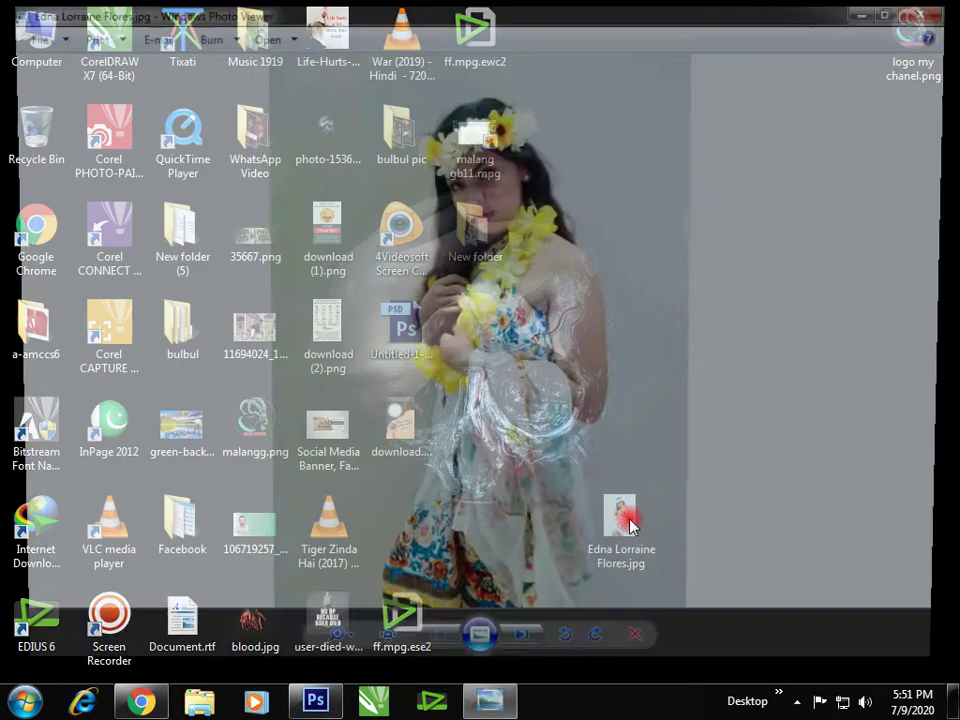
scroll(433, 197, up, 2)
scroll(525, 231, up, 1)
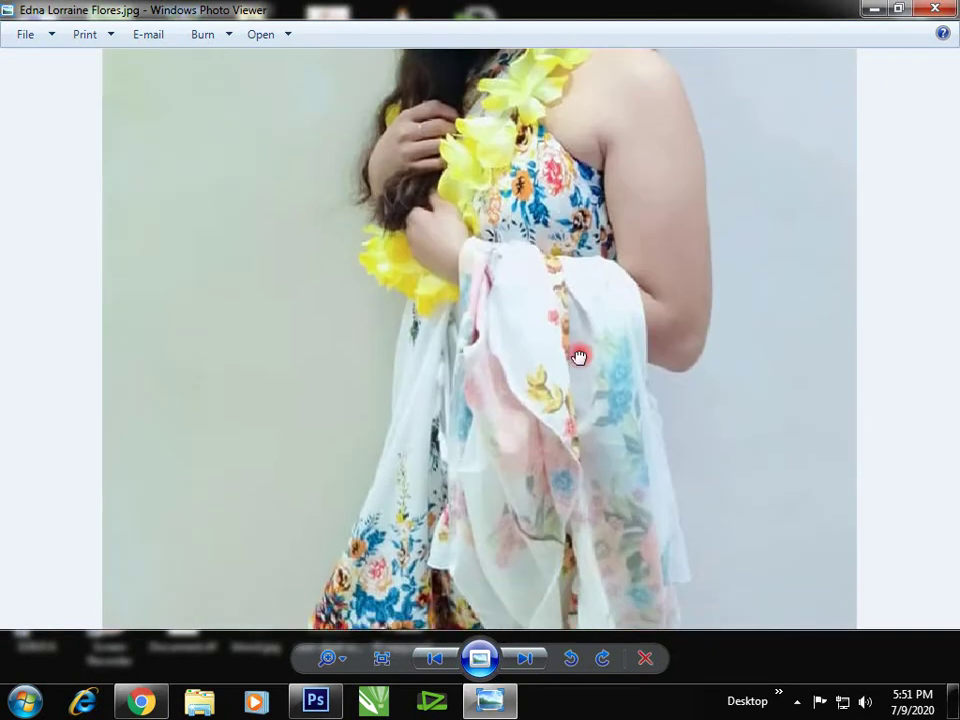
scroll(588, 298, down, 3)
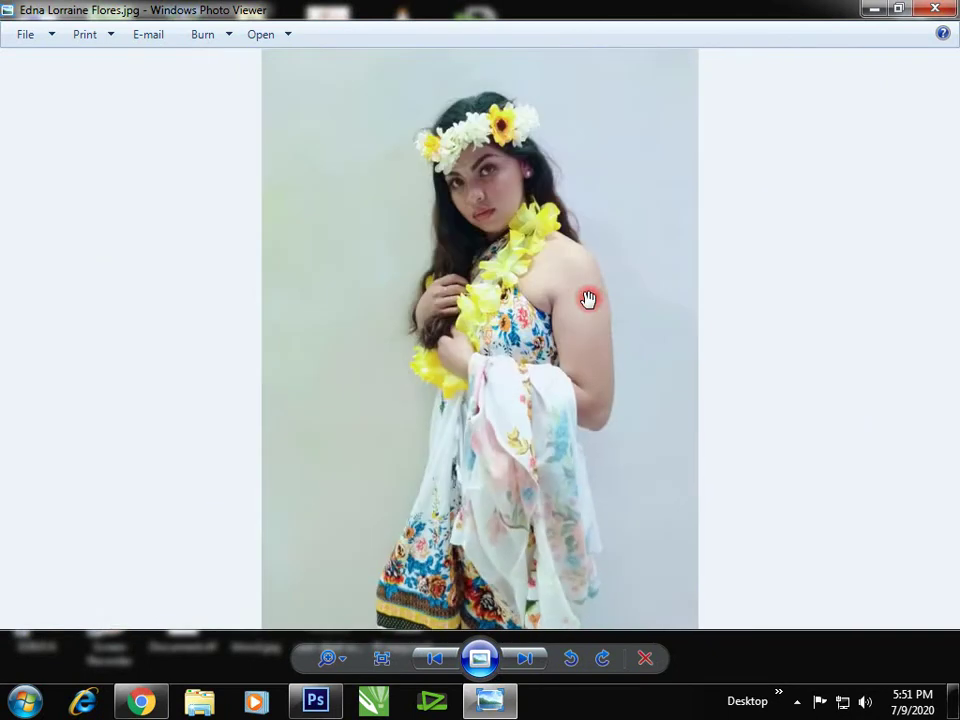
click(935, 9)
- Reopen and close the portrait preview twice, then return to Photoshop
double_click(620, 518)
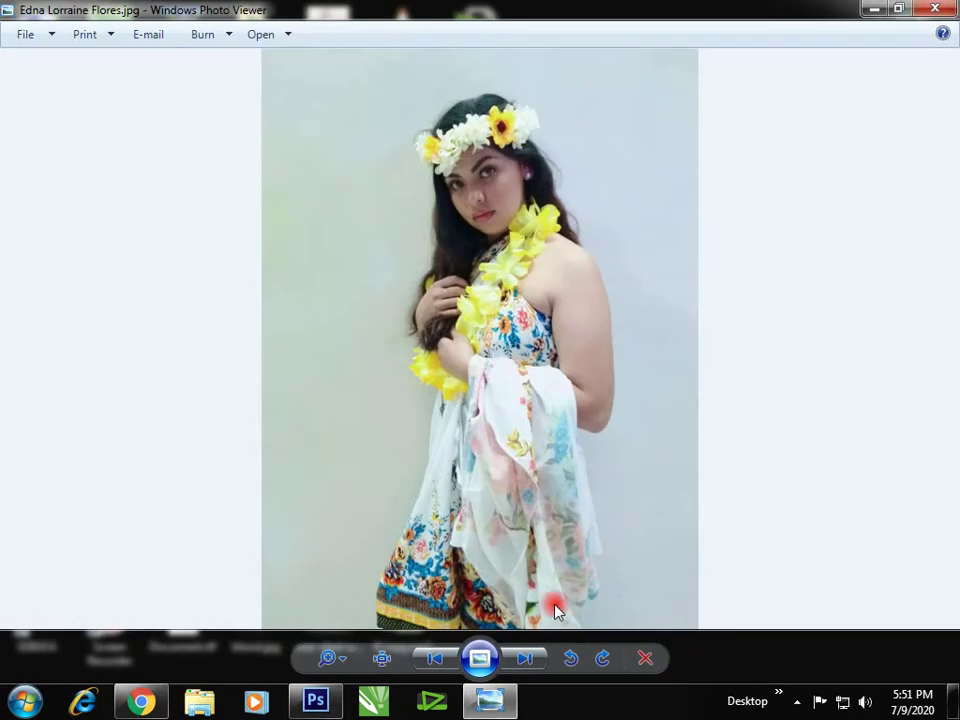
click(928, 9)
double_click(620, 518)
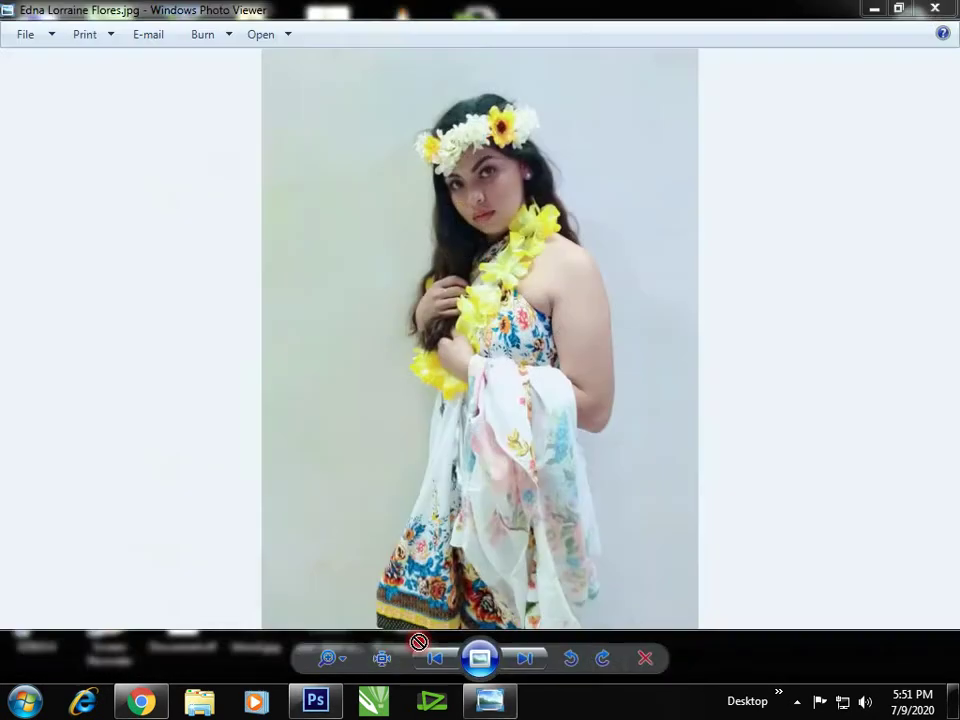
click(935, 9)
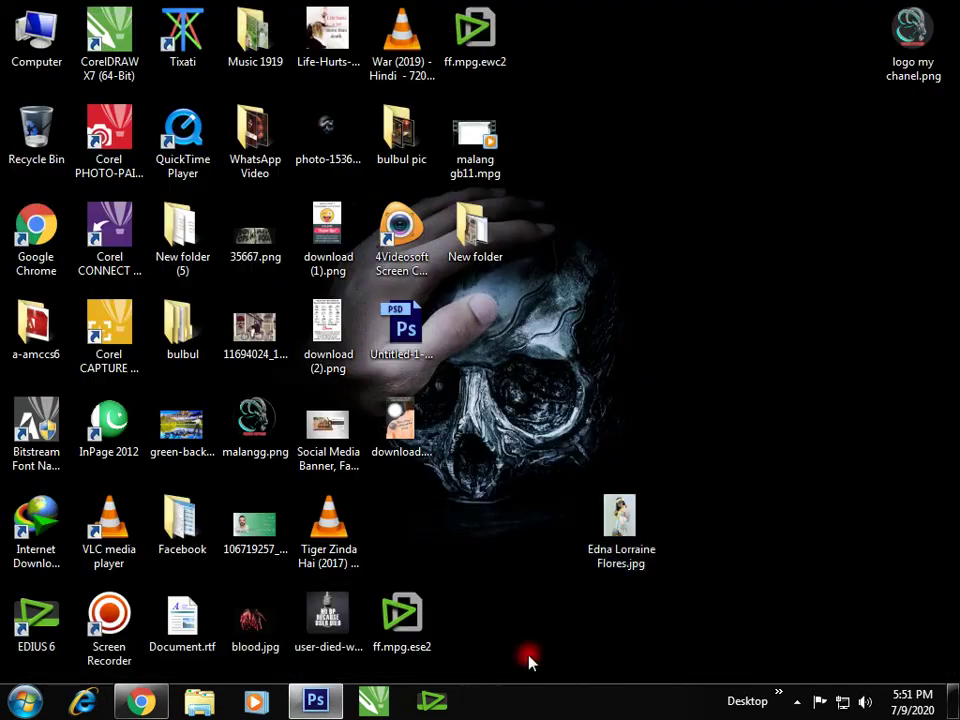
click(315, 700)
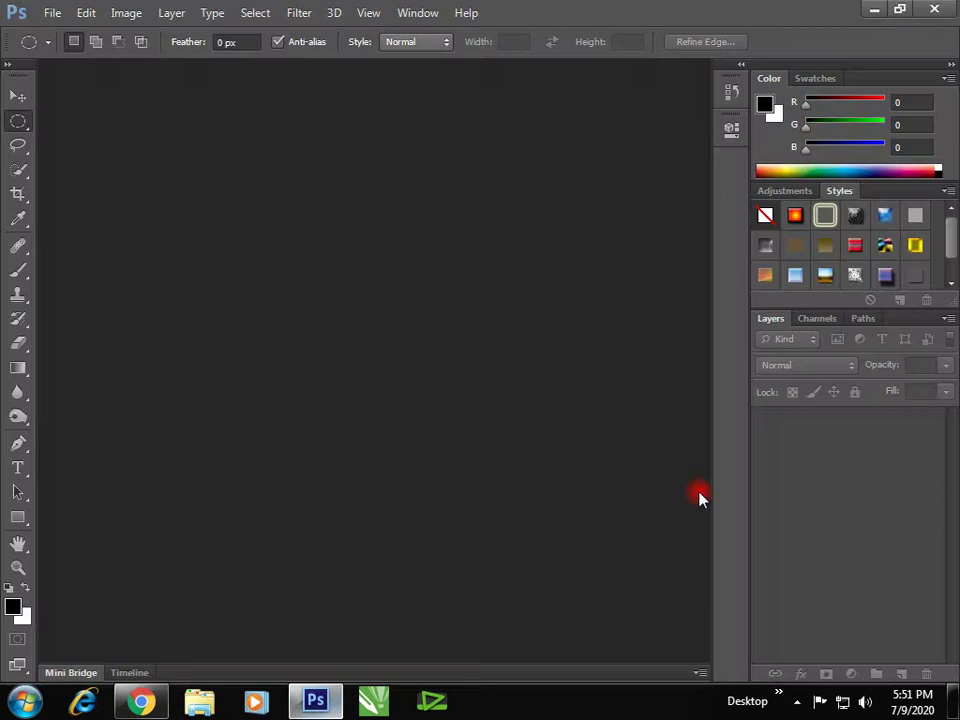
- Open the woman's portrait JPEG from the Desktop folder as a Photoshop document
click(881, 10)
click(315, 700)
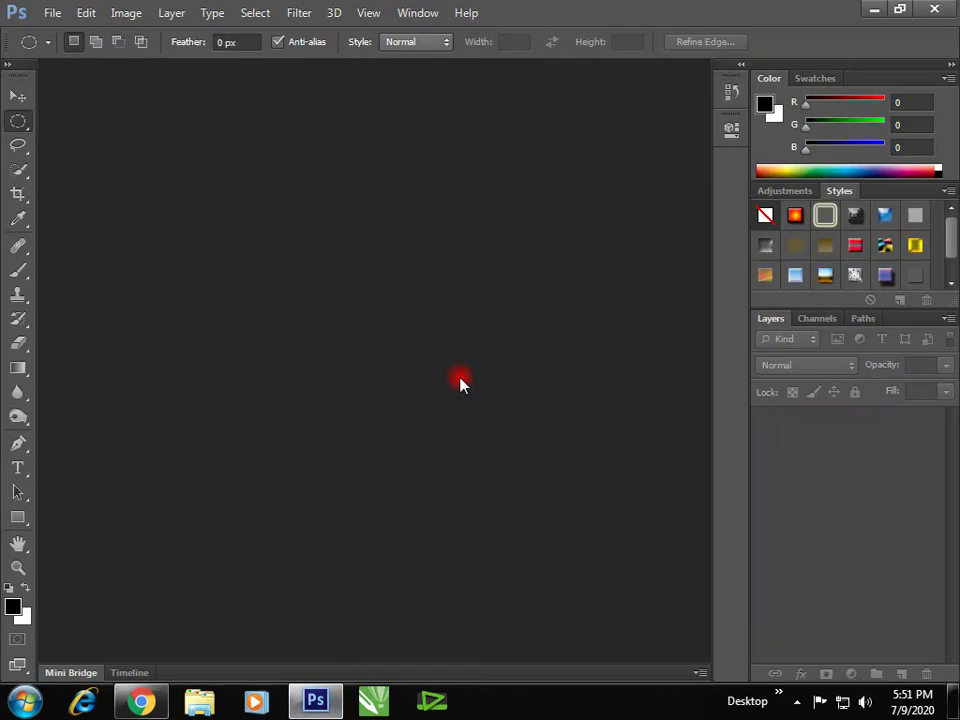
double_click(483, 369)
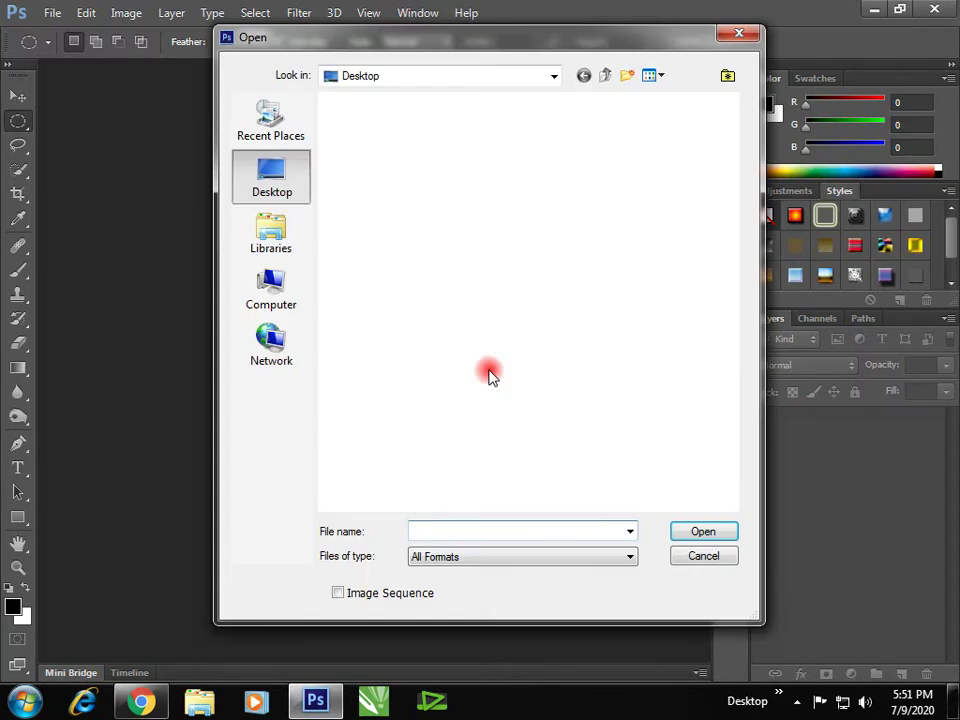
scroll(698, 345, down, 5)
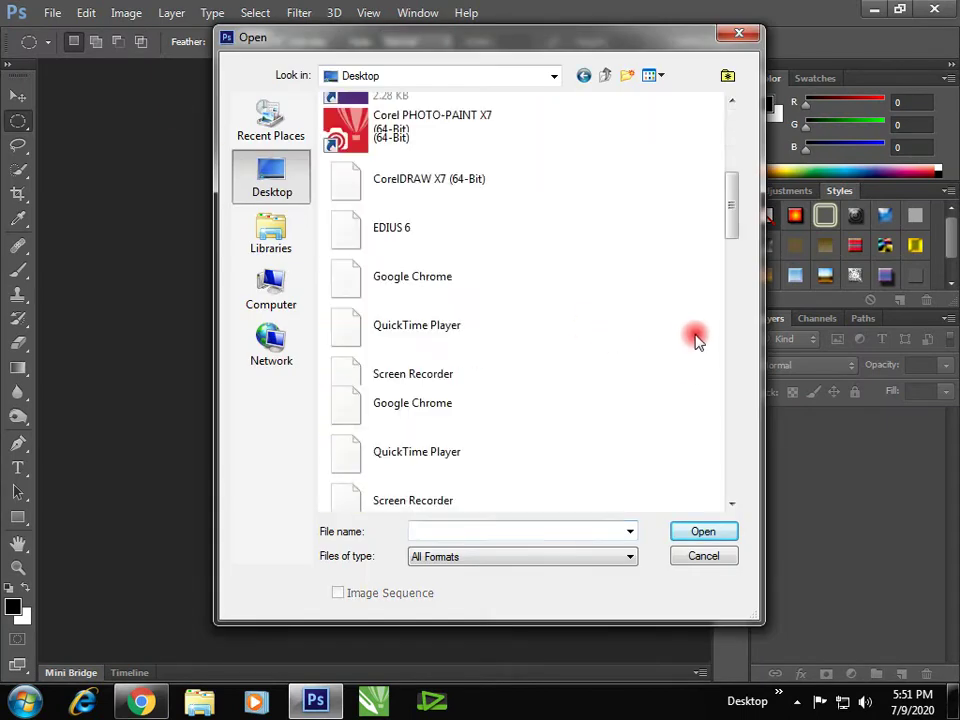
scroll(696, 339, down, 3)
scroll(660, 360, down, 2)
scroll(625, 375, down, 2)
scroll(622, 378, down, 2)
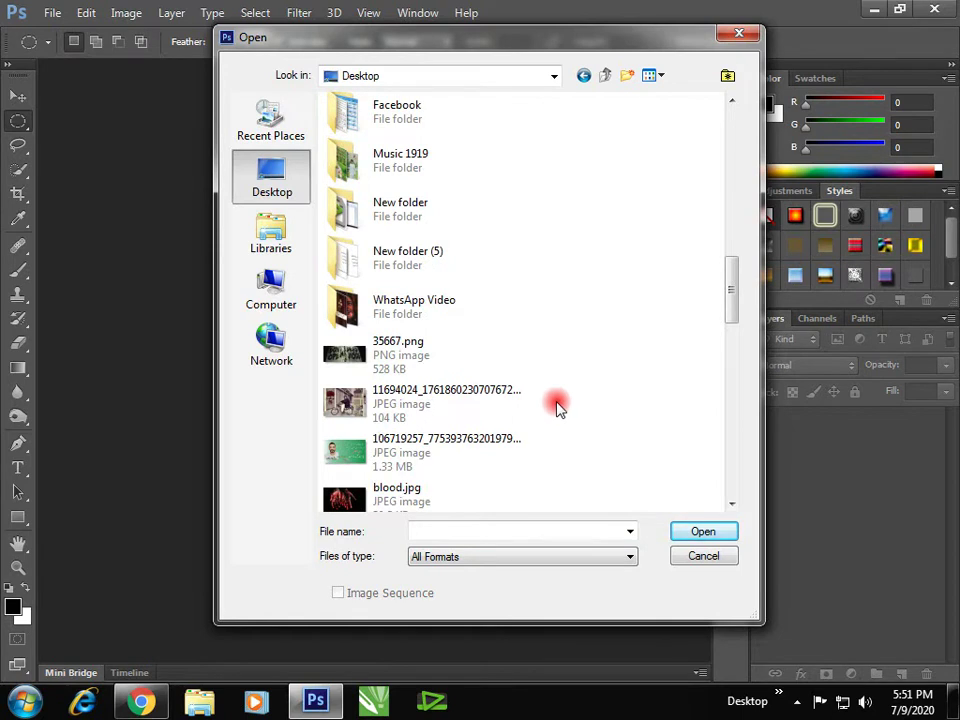
scroll(557, 405, down, 3)
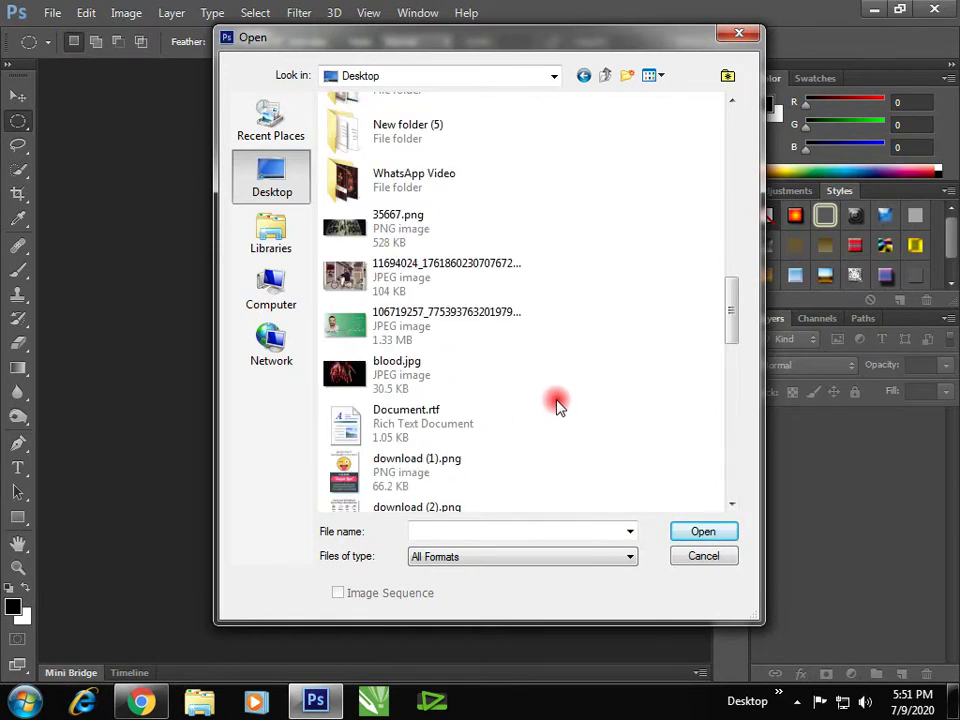
scroll(557, 405, down, 6)
double_click(388, 364)
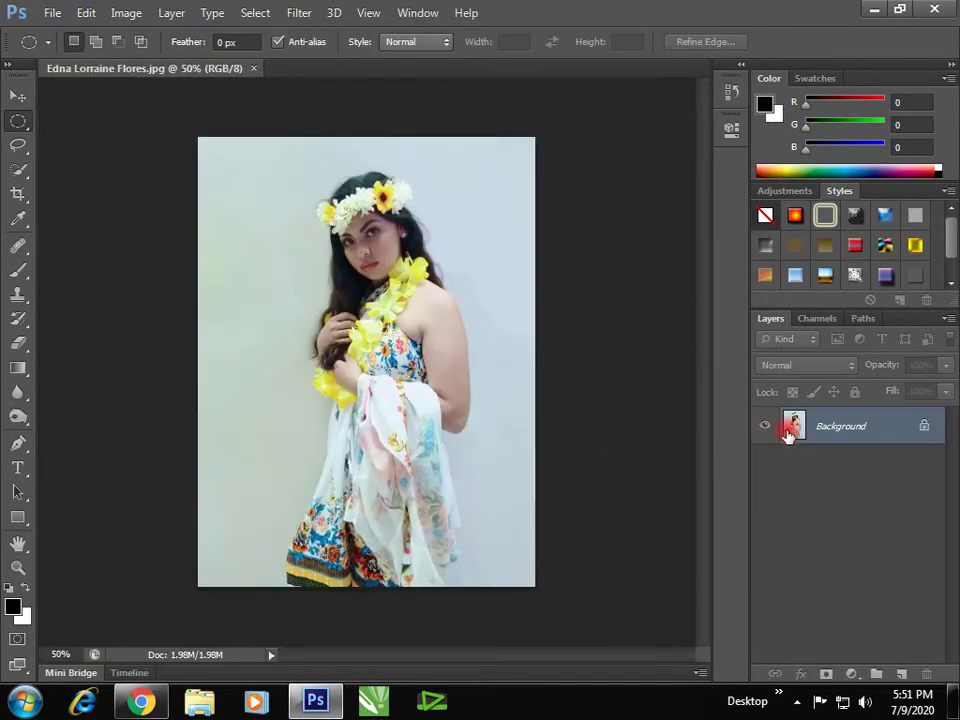
- Unlock the Background into Layer 0 and duplicate it as Layer 0 copy
double_click(842, 428)
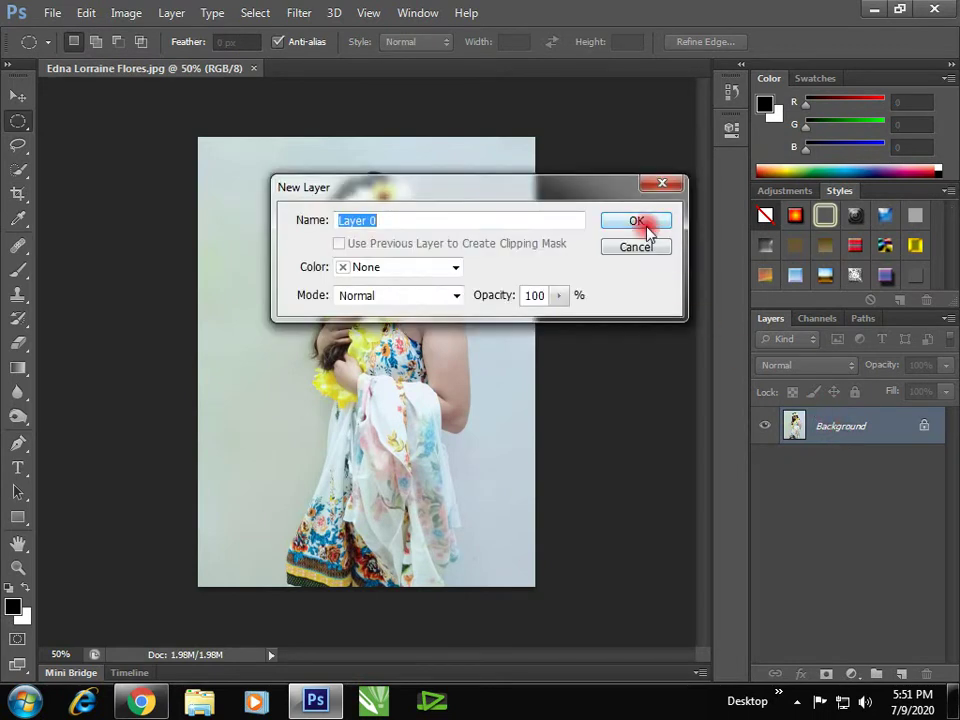
click(646, 229)
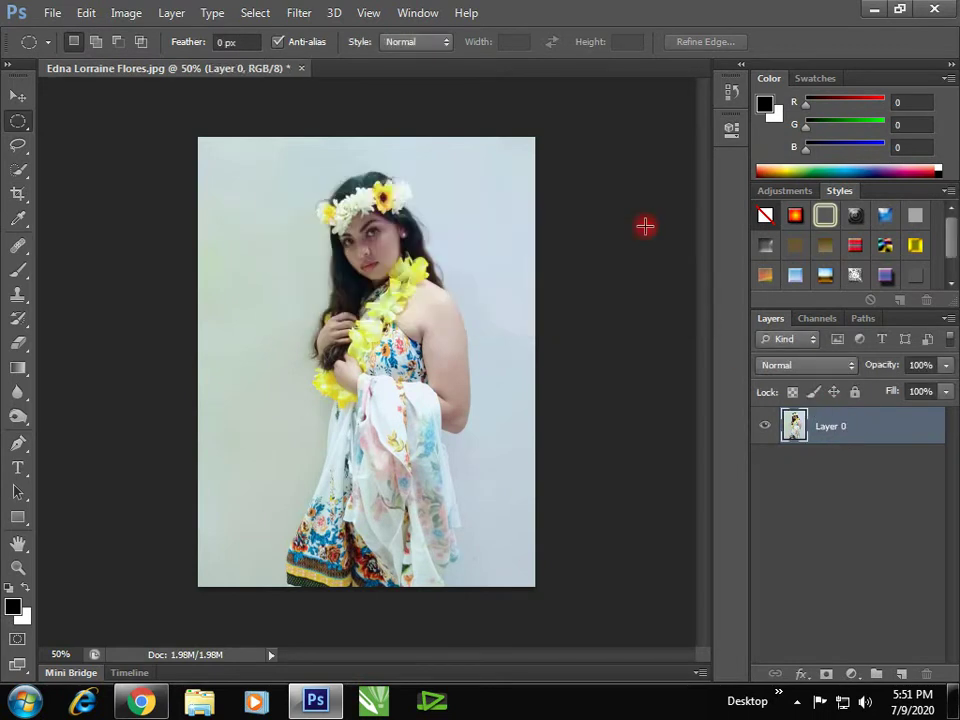
right_click(821, 426)
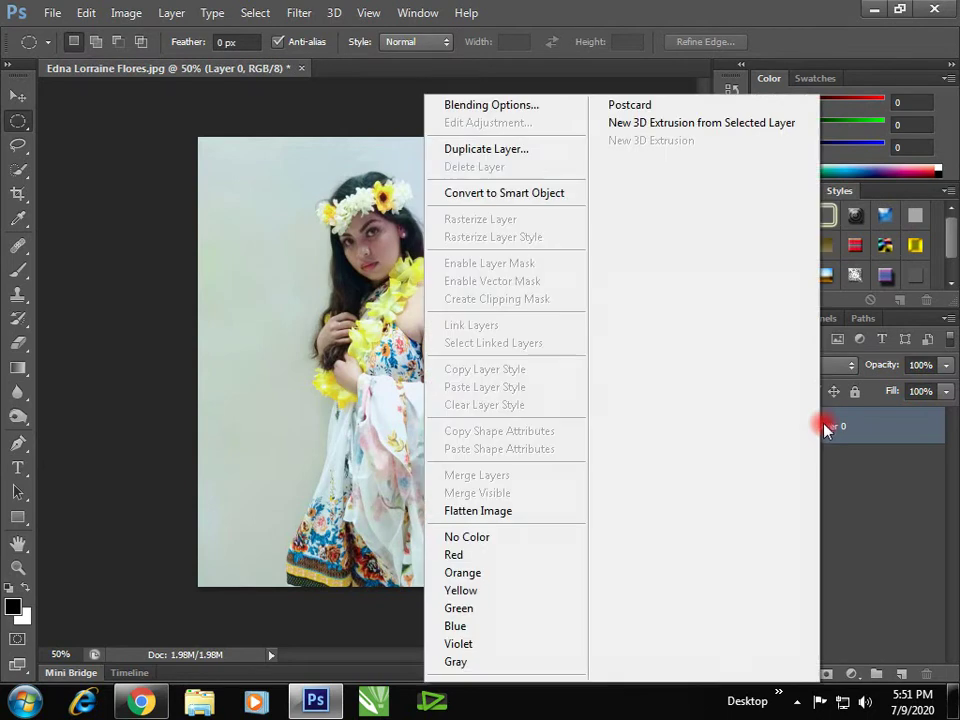
click(497, 158)
click(634, 212)
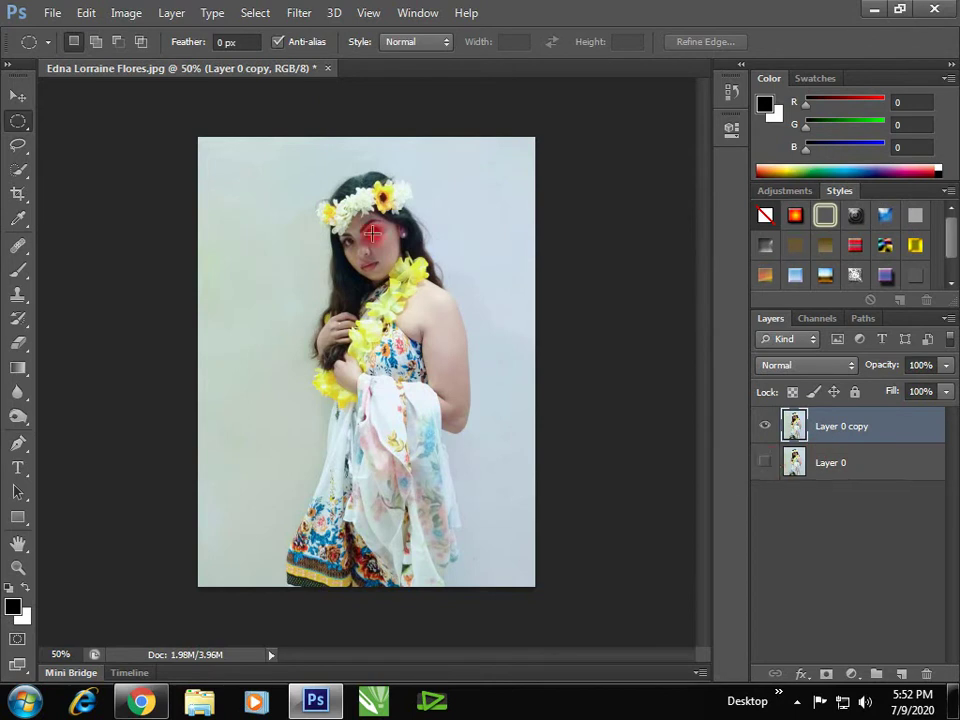
click(18, 168)
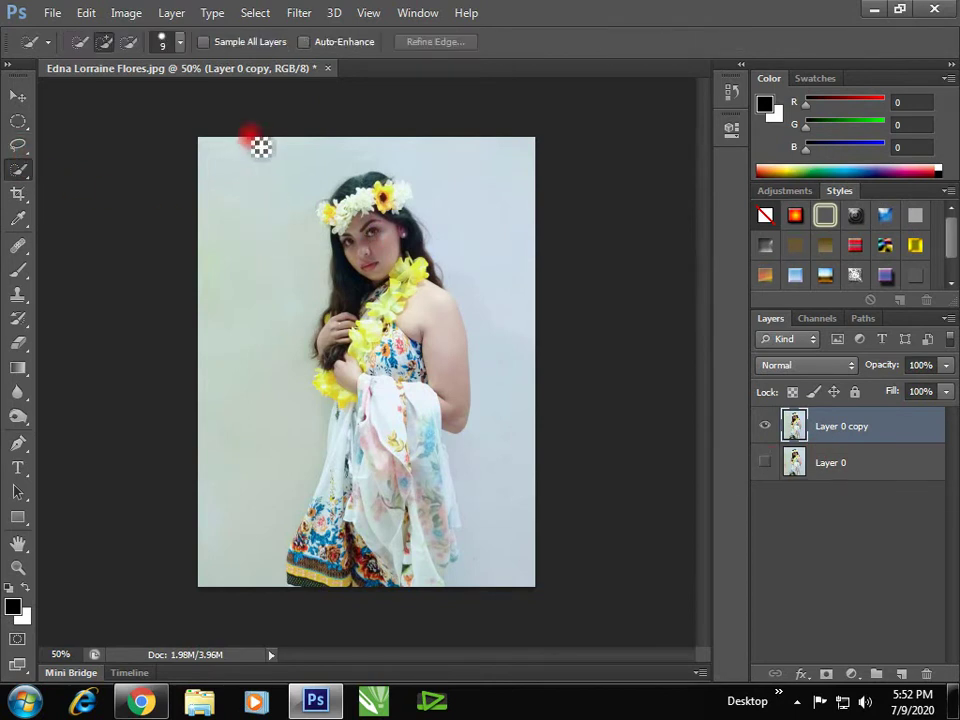
- Try a Quick Selection of the wall beside the woman, then drop it
drag(261, 146, 283, 521)
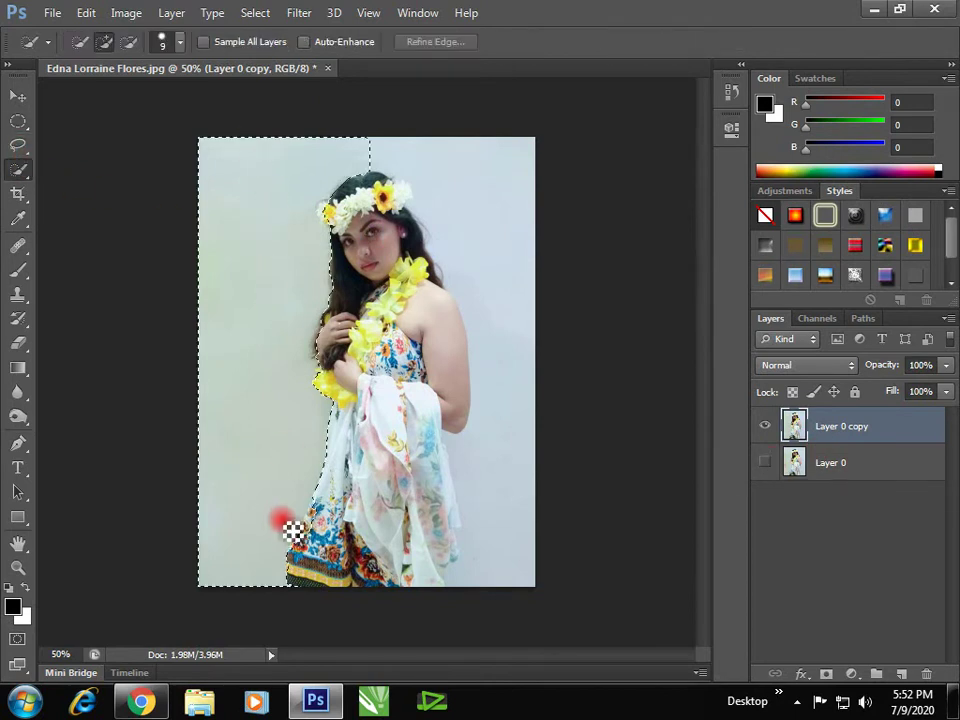
click(516, 480)
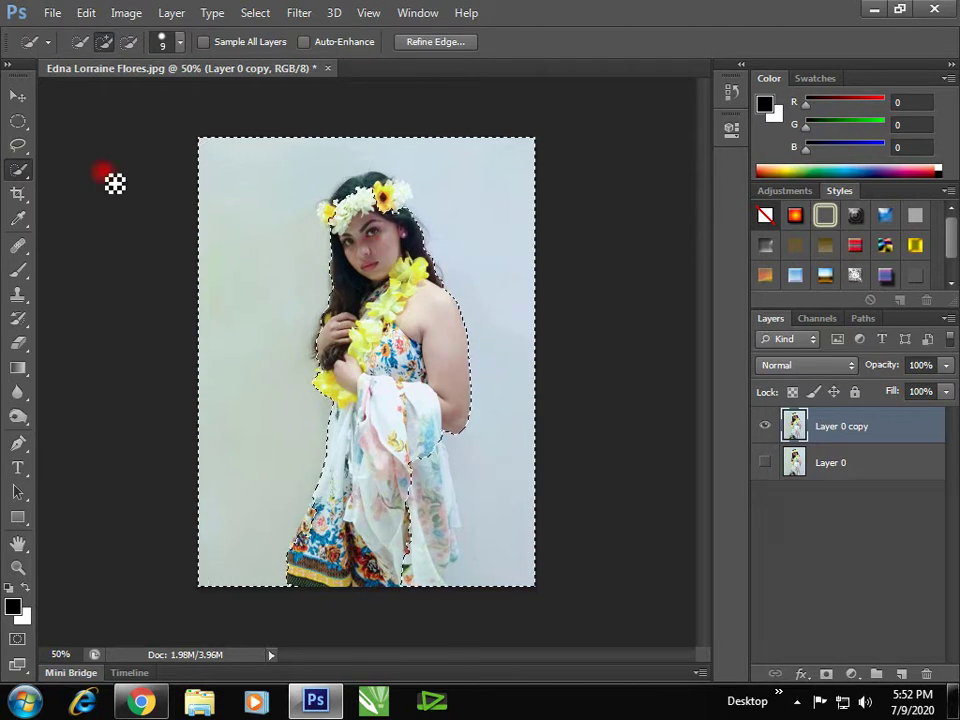
click(18, 121)
click(410, 316)
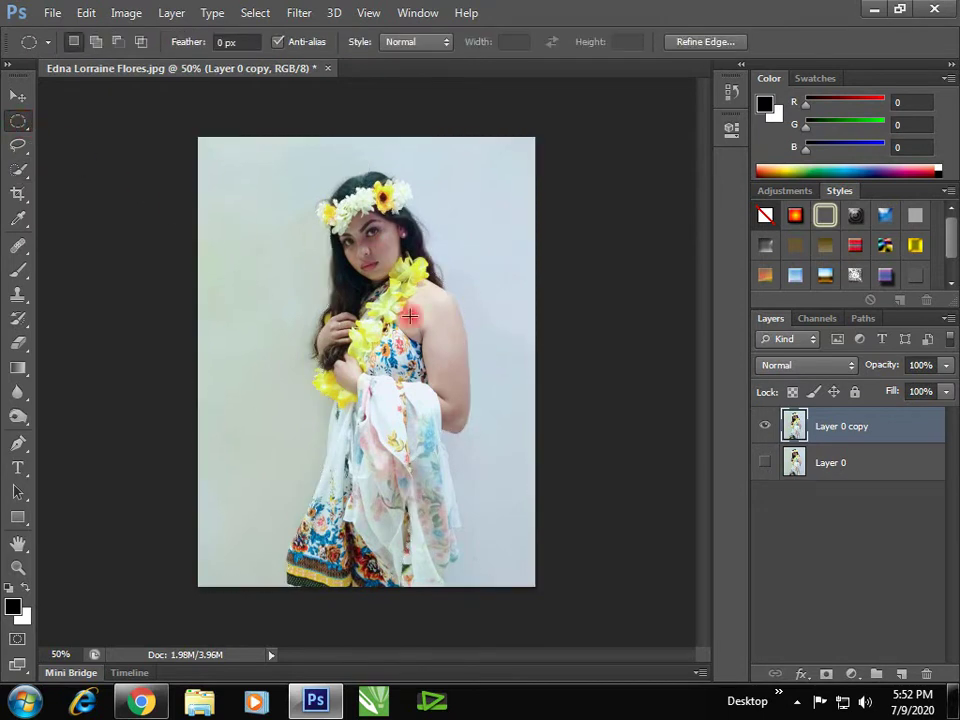
- Quick-select the woman from her face down through the scarf, then zoom in
click(17, 168)
mouse_move(369, 208)
mouse_down()
mouse_move(414, 502)
mouse_move(399, 561)
mouse_move(341, 594)
mouse_move(318, 569)
mouse_up()
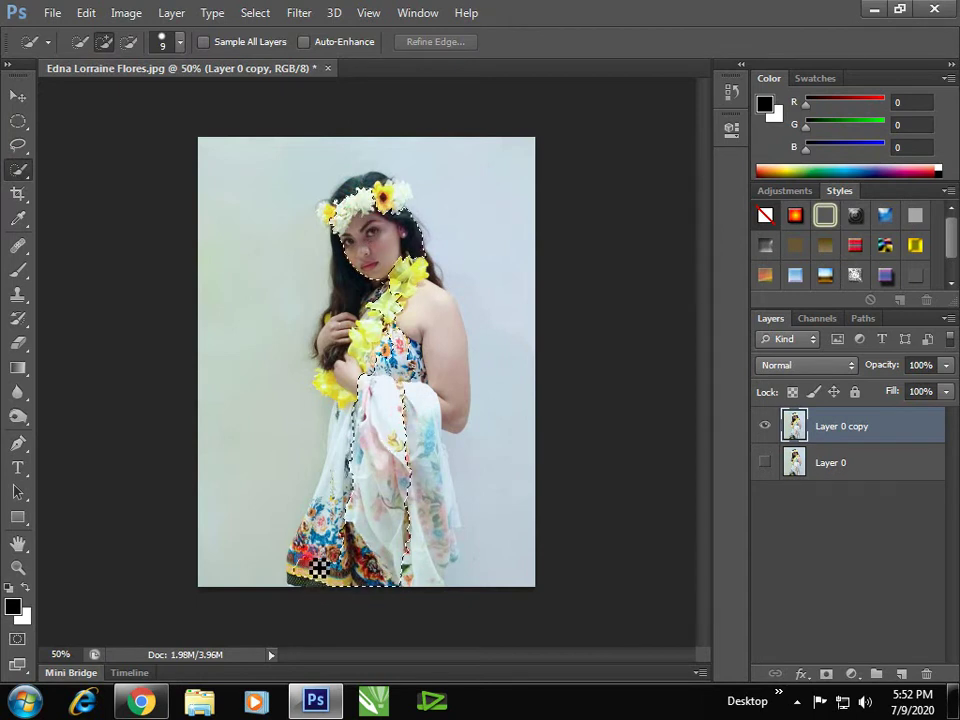
mouse_move(369, 491)
mouse_down()
mouse_move(343, 491)
mouse_move(358, 396)
mouse_move(343, 386)
mouse_move(415, 297)
mouse_move(381, 300)
mouse_move(377, 274)
mouse_move(358, 293)
mouse_move(347, 332)
mouse_move(321, 343)
mouse_move(348, 383)
mouse_move(441, 407)
mouse_move(443, 598)
mouse_move(454, 542)
mouse_move(449, 459)
mouse_move(463, 563)
mouse_move(472, 567)
mouse_move(487, 511)
mouse_up()
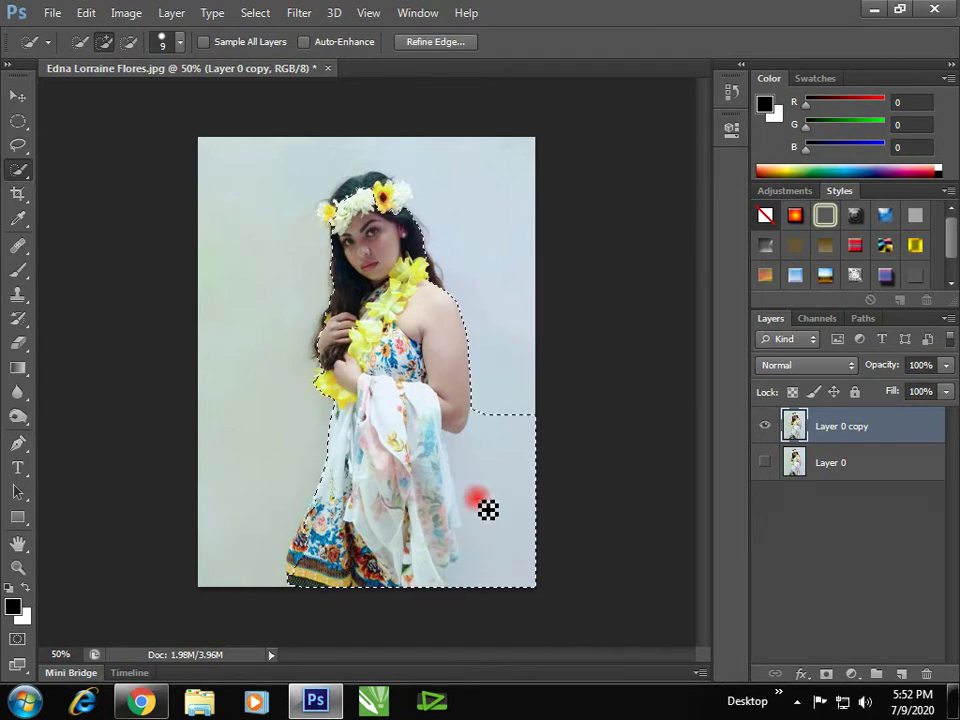
key(ctrl+plus)
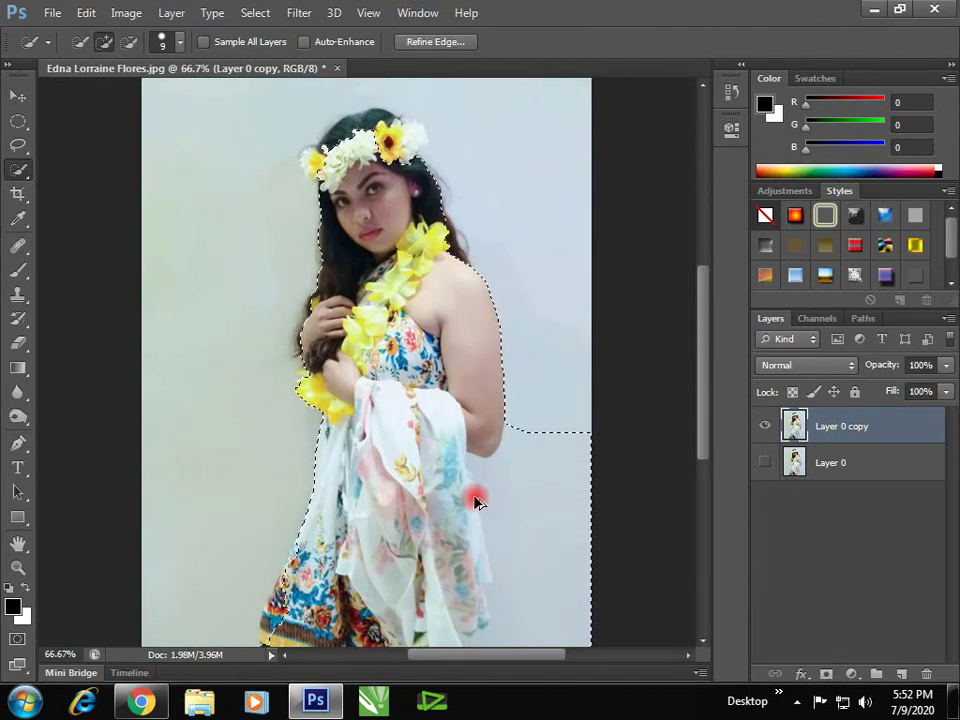
- Pan over the right arm, skirt and photo bottom at 200% to inspect the selection
scroll(489, 491, down, 2)
scroll(488, 489, down, 2)
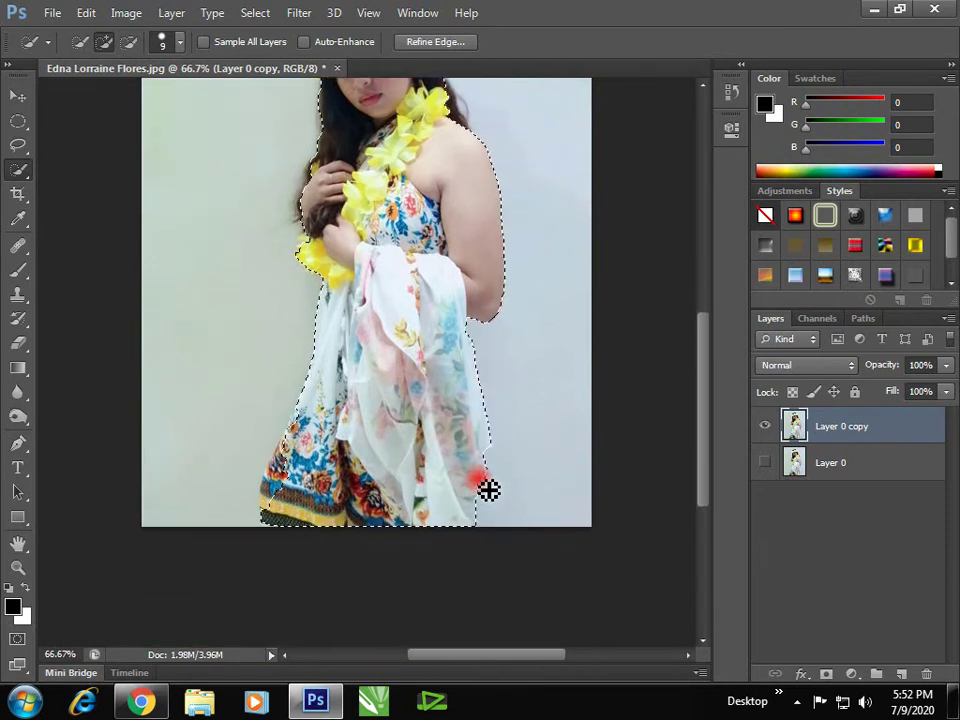
scroll(482, 486, up, 1)
scroll(482, 486, up, 1)
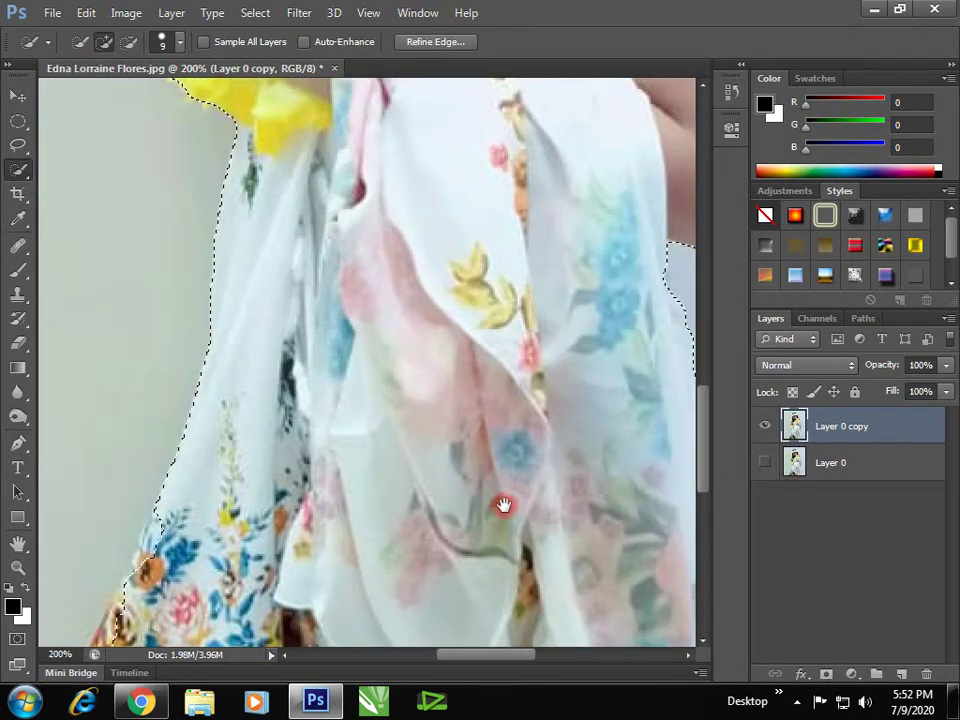
mouse_move(503, 505)
mouse_down()
mouse_move(367, 291)
mouse_move(317, 454)
mouse_move(214, 431)
mouse_up()
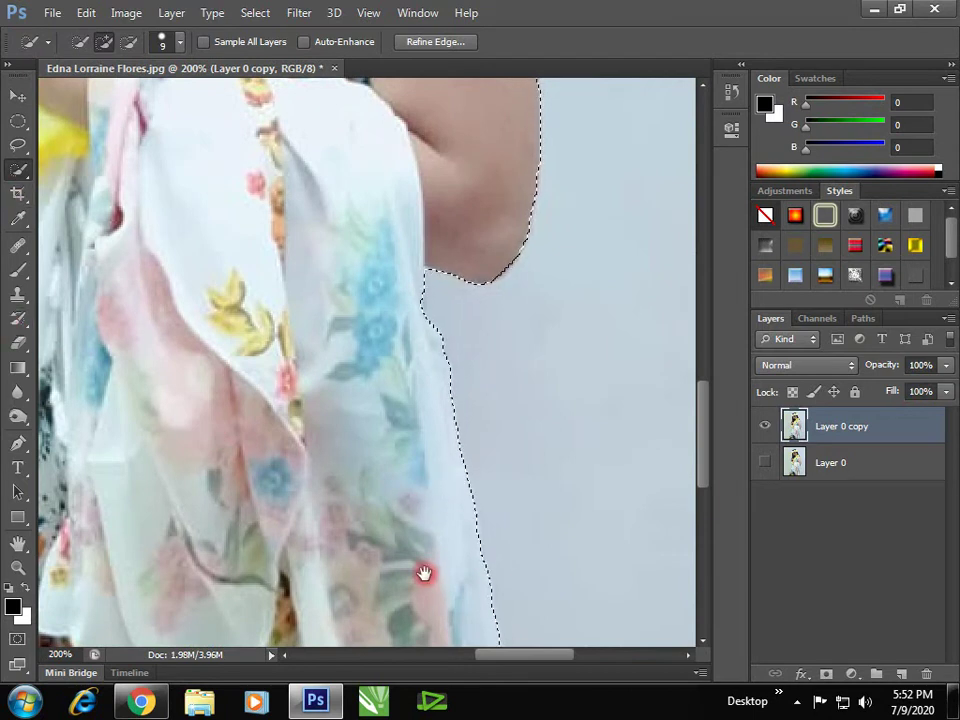
drag(424, 573, 386, 354)
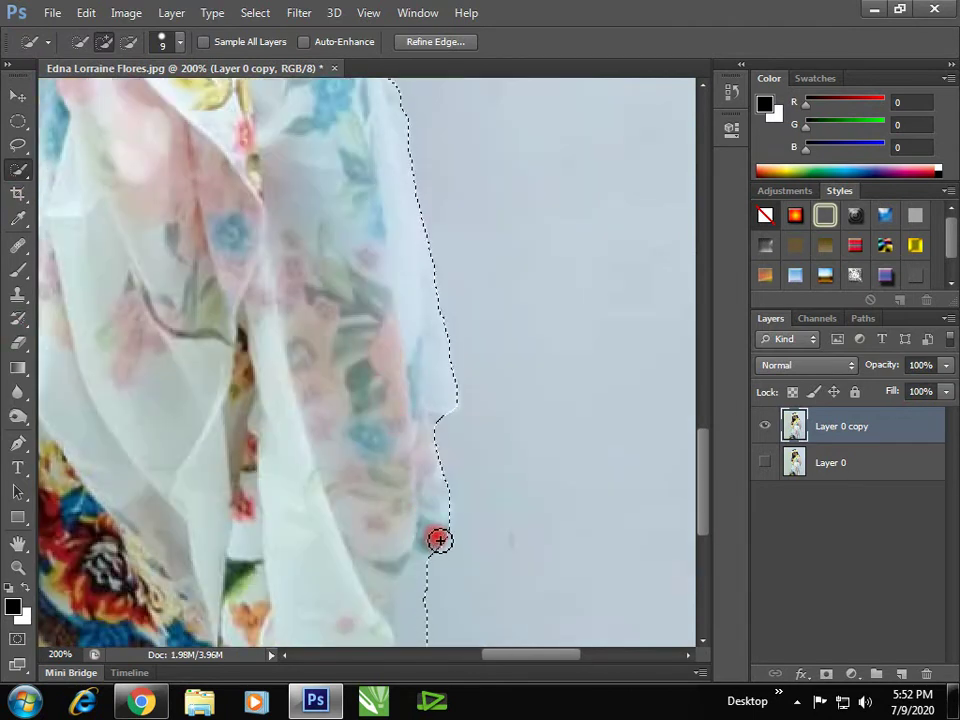
drag(396, 424, 429, 298)
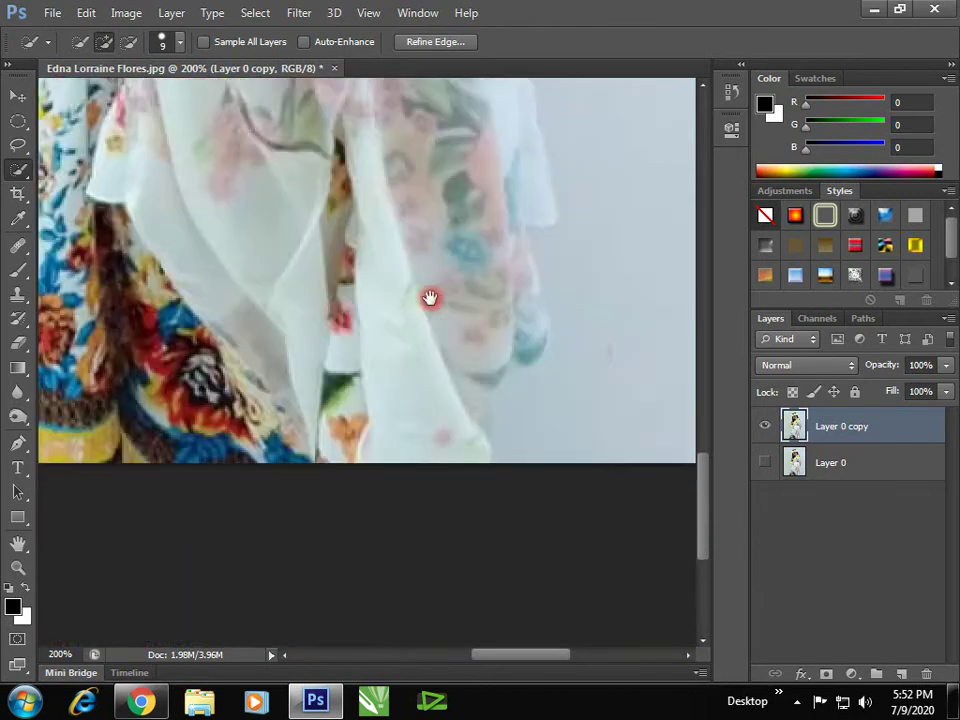
mouse_move(390, 454)
mouse_down()
mouse_move(377, 539)
mouse_move(388, 240)
mouse_move(403, 443)
mouse_up()
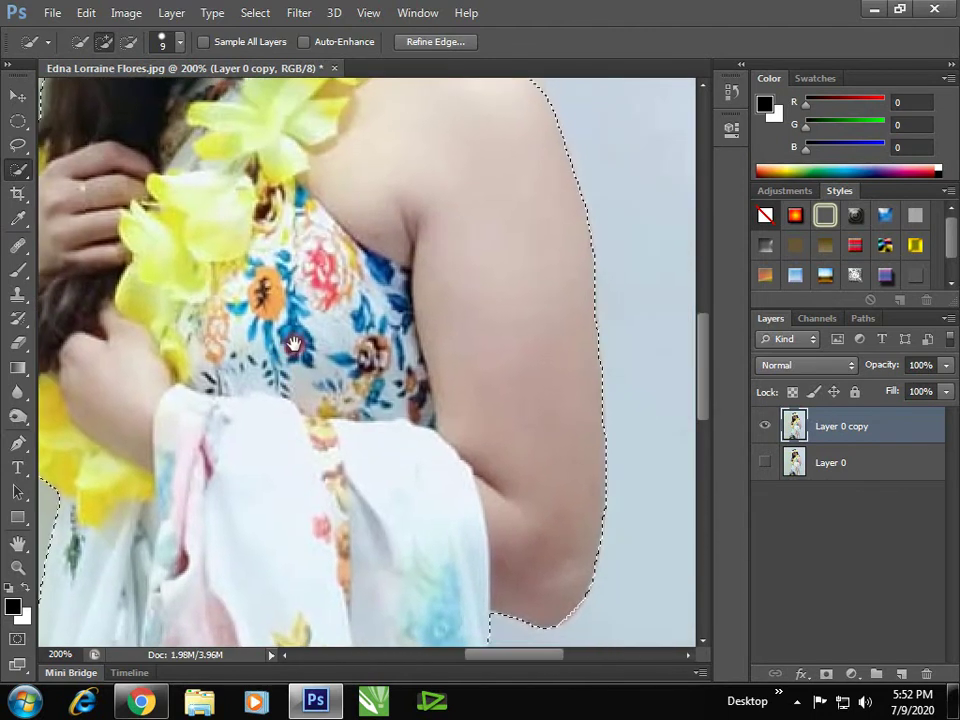
- Add the hand's left edge and the hair and flower edge to the selection
drag(294, 343, 422, 643)
drag(360, 480, 424, 374)
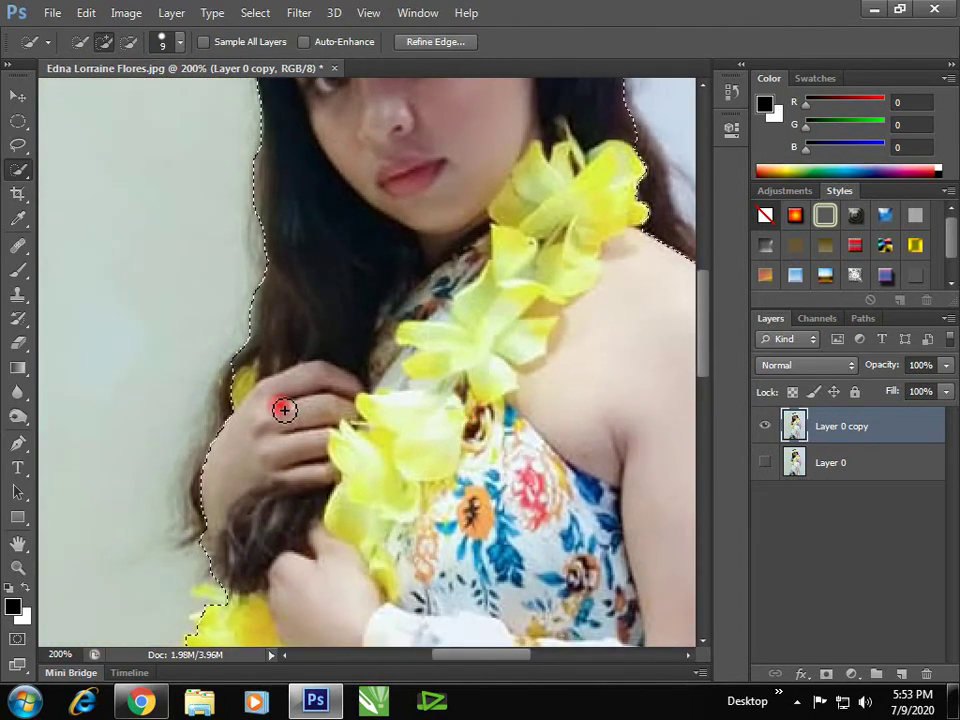
drag(284, 410, 216, 430)
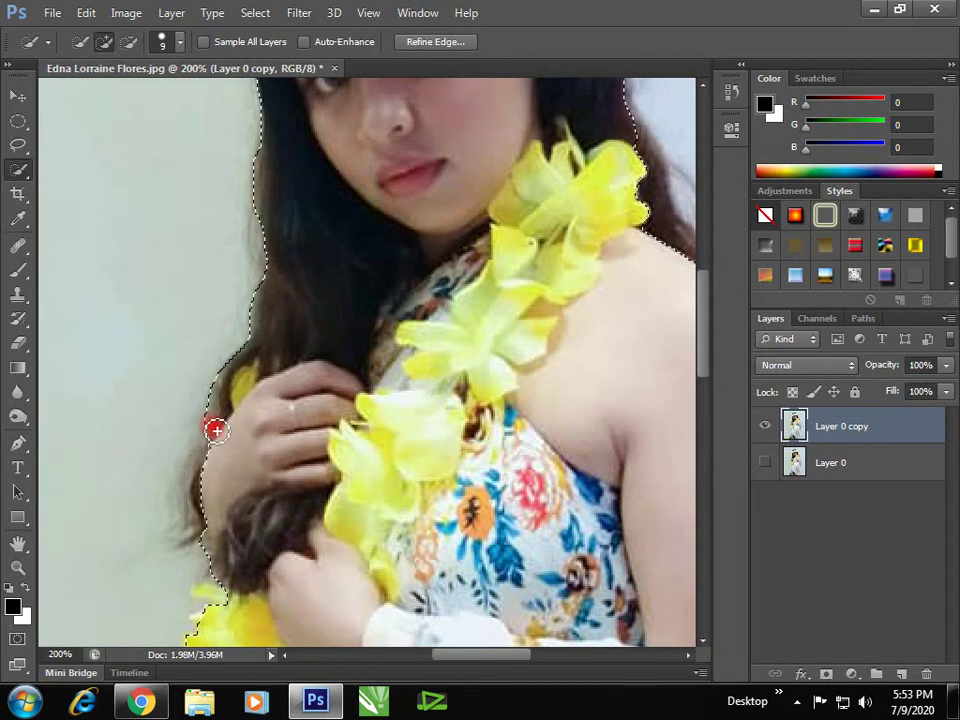
drag(201, 483, 199, 492)
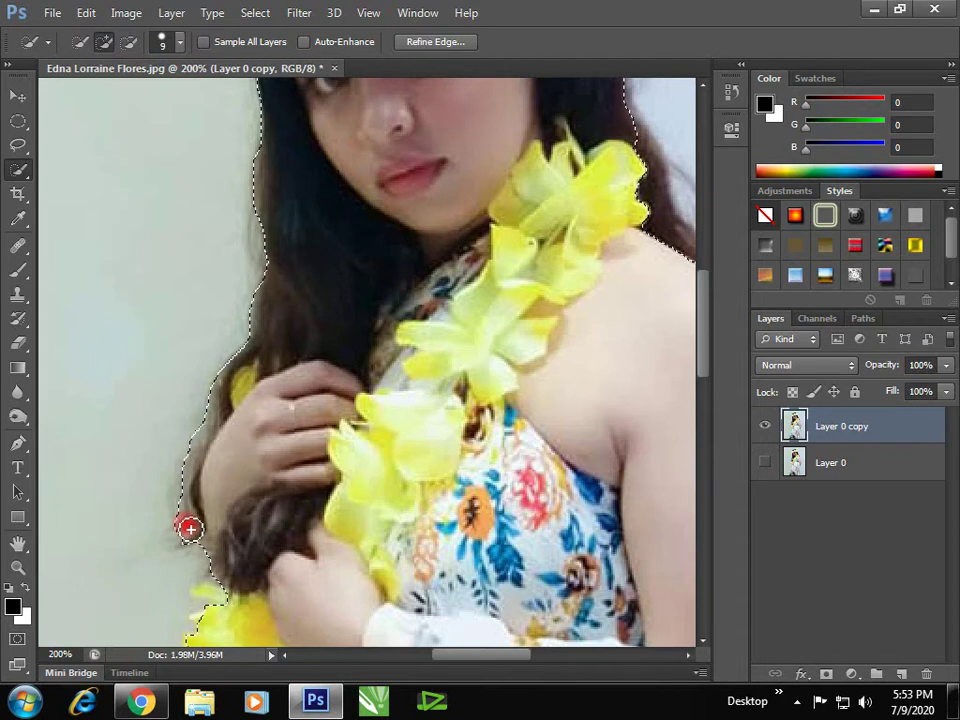
scroll(270, 610, down, 3)
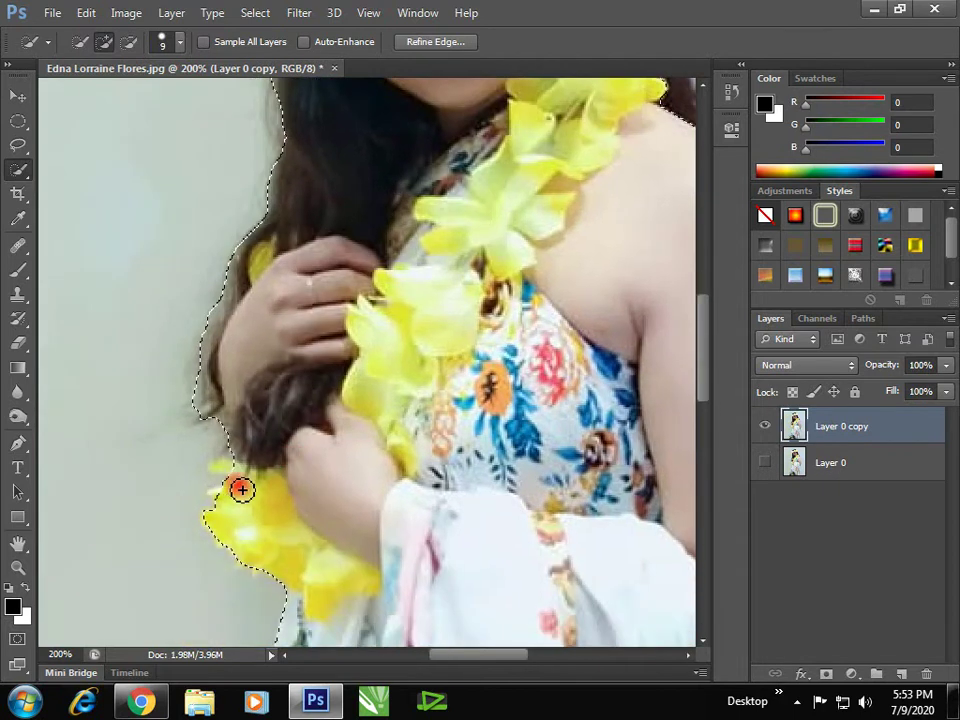
drag(241, 488, 218, 498)
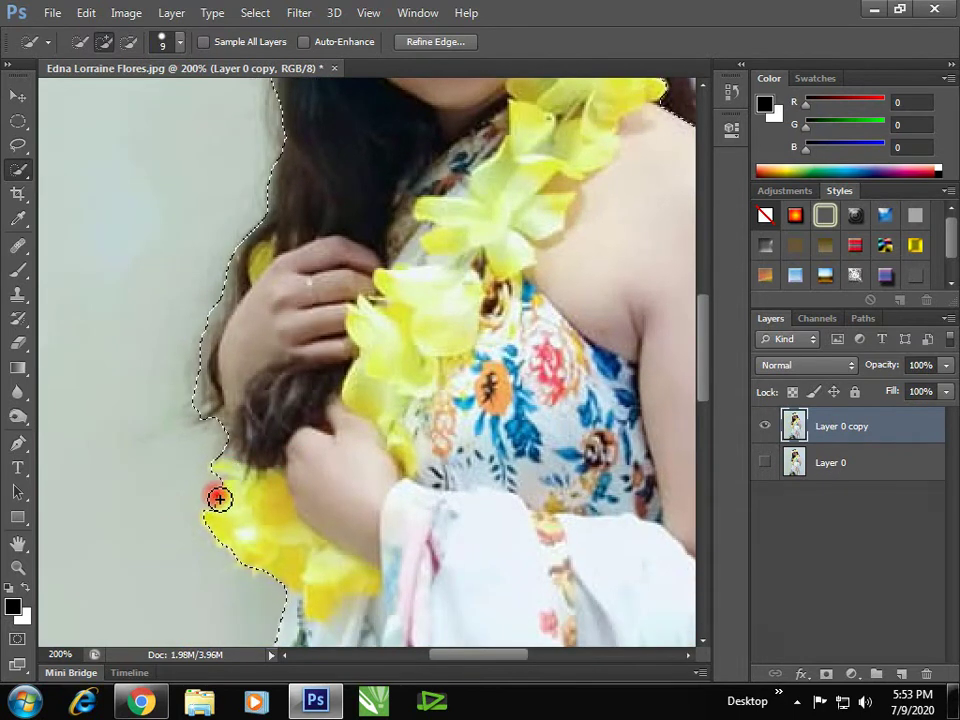
- Add the white crown flowers to the selection and refine the shoulder edge
scroll(260, 530, down, 3)
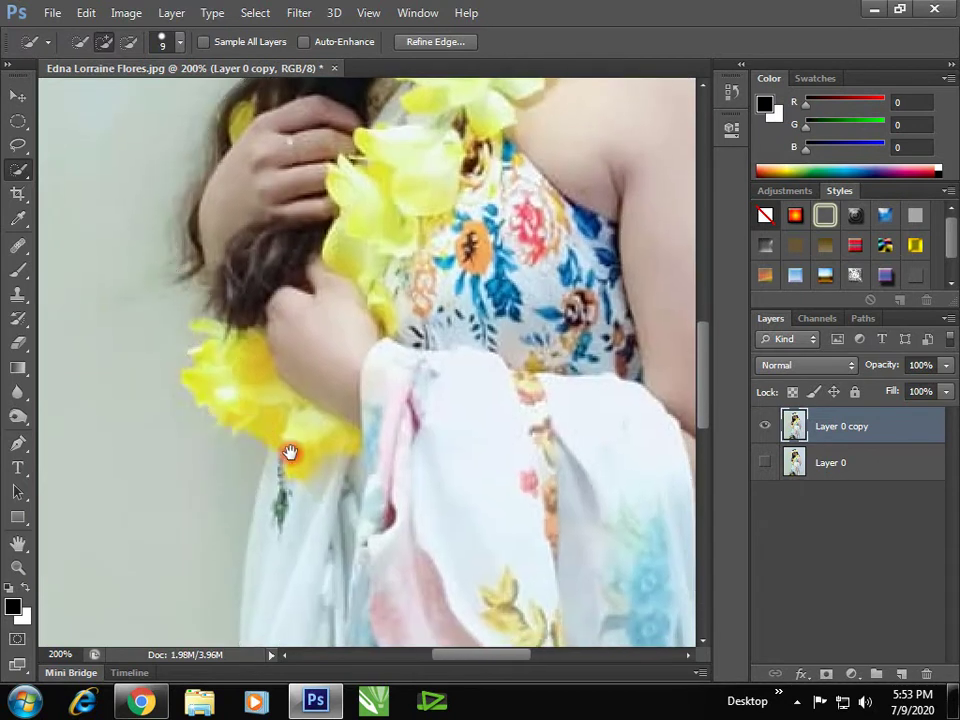
drag(251, 422, 231, 619)
scroll(332, 452, up, 3)
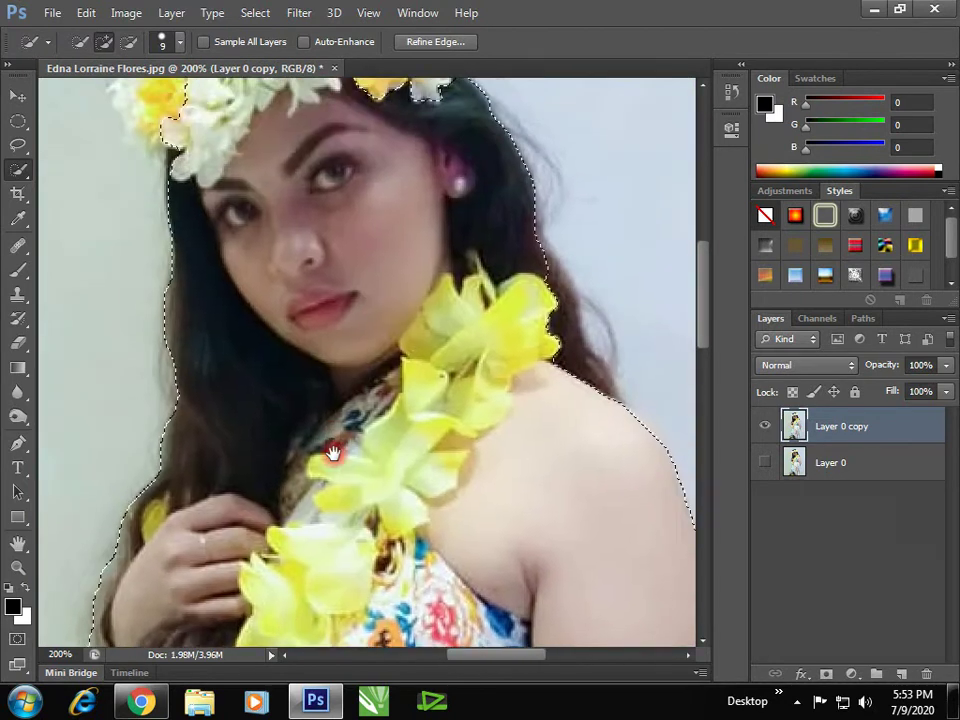
drag(332, 452, 311, 603)
drag(360, 231, 415, 230)
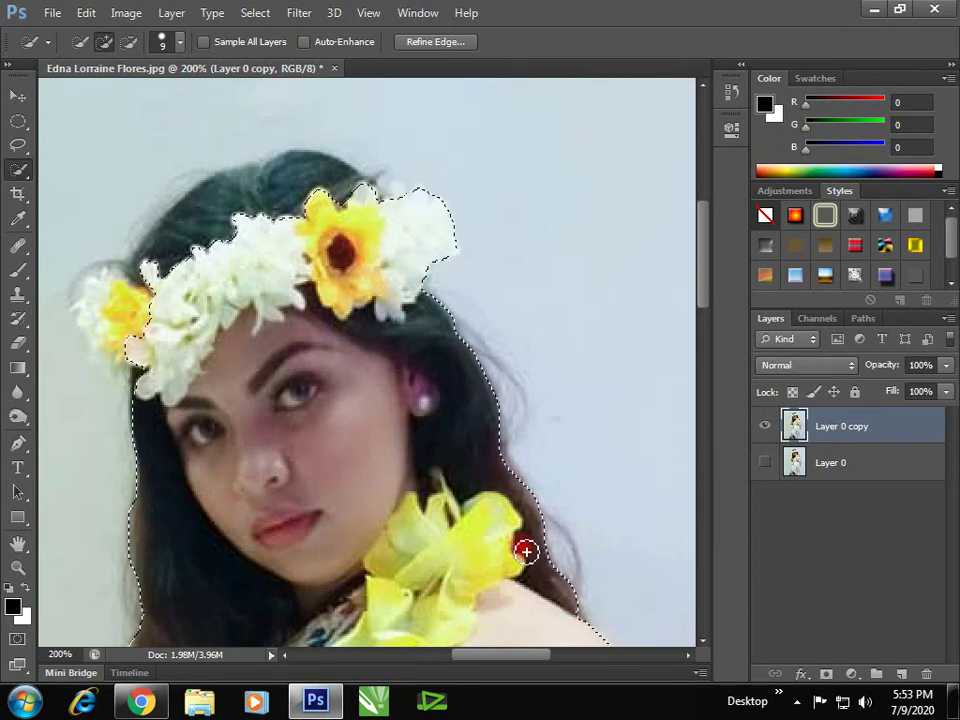
mouse_move(525, 551)
mouse_down()
mouse_move(440, 399)
mouse_move(523, 504)
mouse_move(544, 511)
mouse_up()
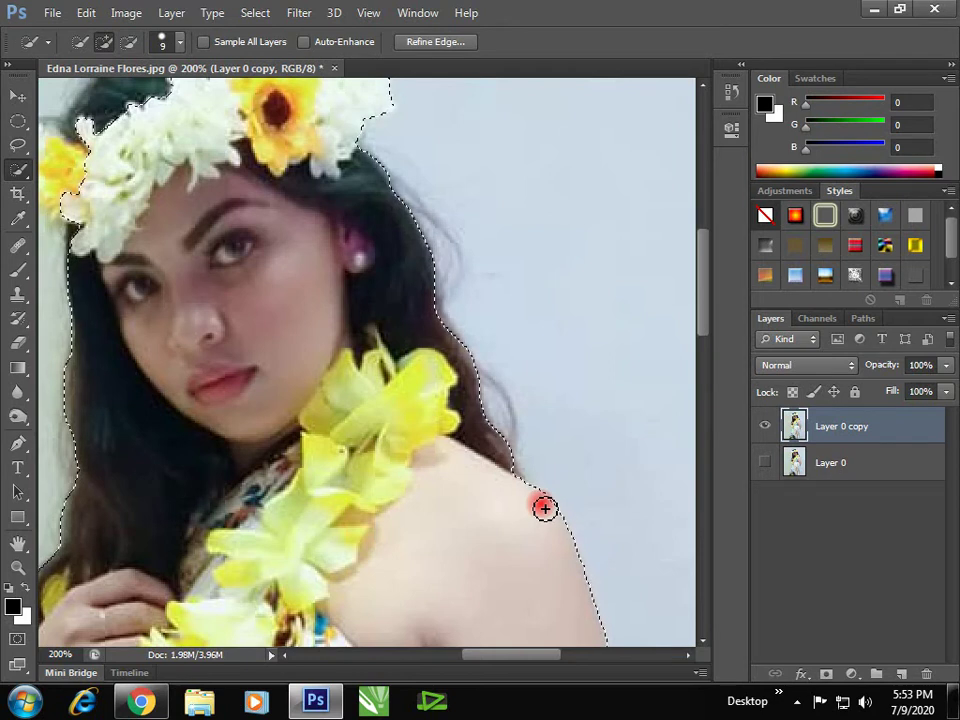
mouse_move(544, 511)
mouse_down()
mouse_move(245, 418)
mouse_move(225, 439)
mouse_move(268, 481)
mouse_move(336, 364)
mouse_move(456, 317)
mouse_move(504, 325)
mouse_up()
scroll(478, 483, up, 5)
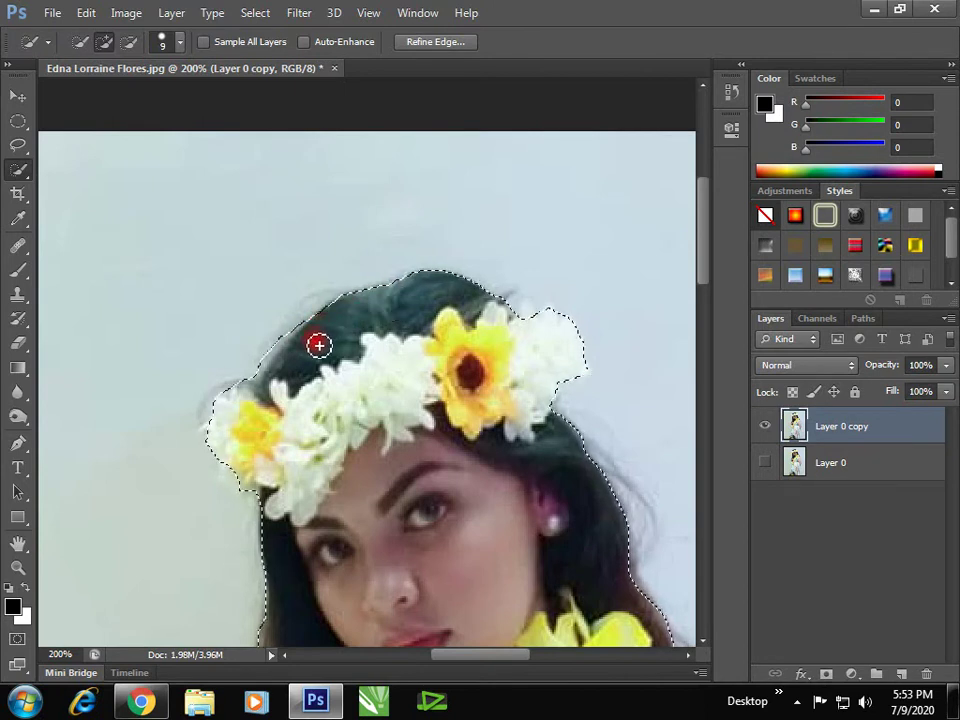
- Add the brown and yellow hem band and left hem edge to the selection
mouse_move(386, 503)
mouse_down()
mouse_move(349, 294)
mouse_move(403, 214)
mouse_move(394, 300)
mouse_up()
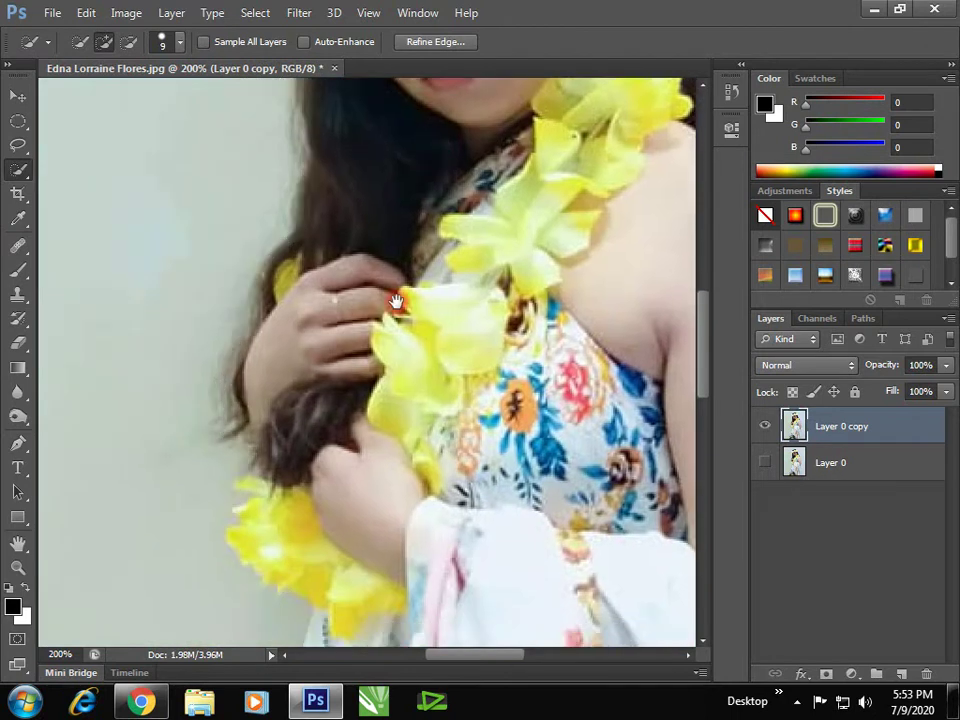
drag(394, 548, 392, 388)
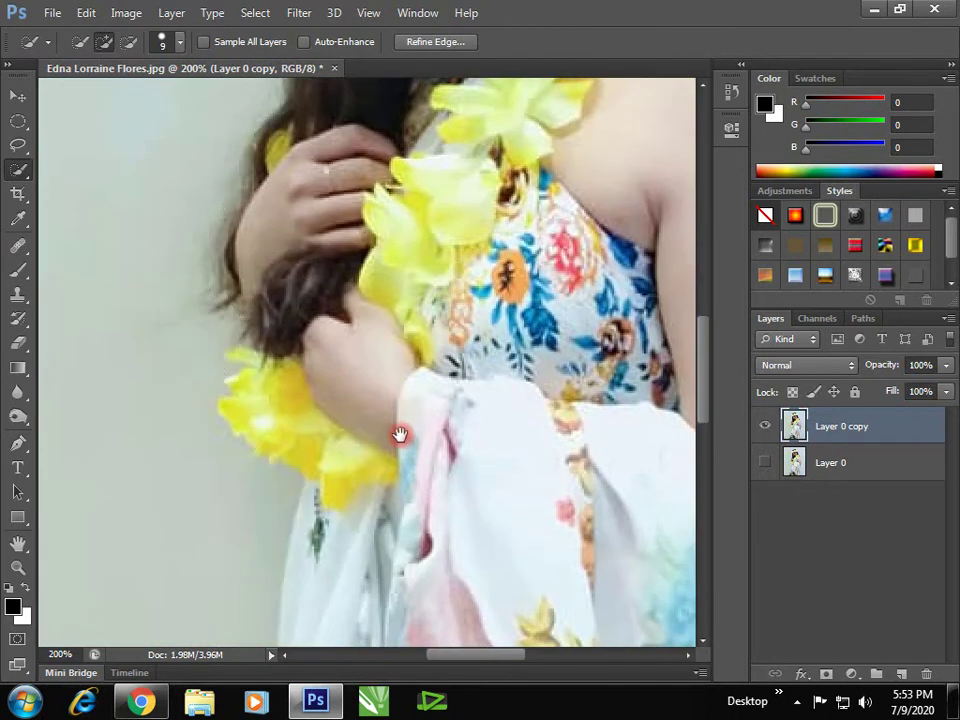
drag(398, 595, 384, 294)
mouse_move(343, 529)
mouse_down()
mouse_move(369, 403)
mouse_move(416, 270)
mouse_up()
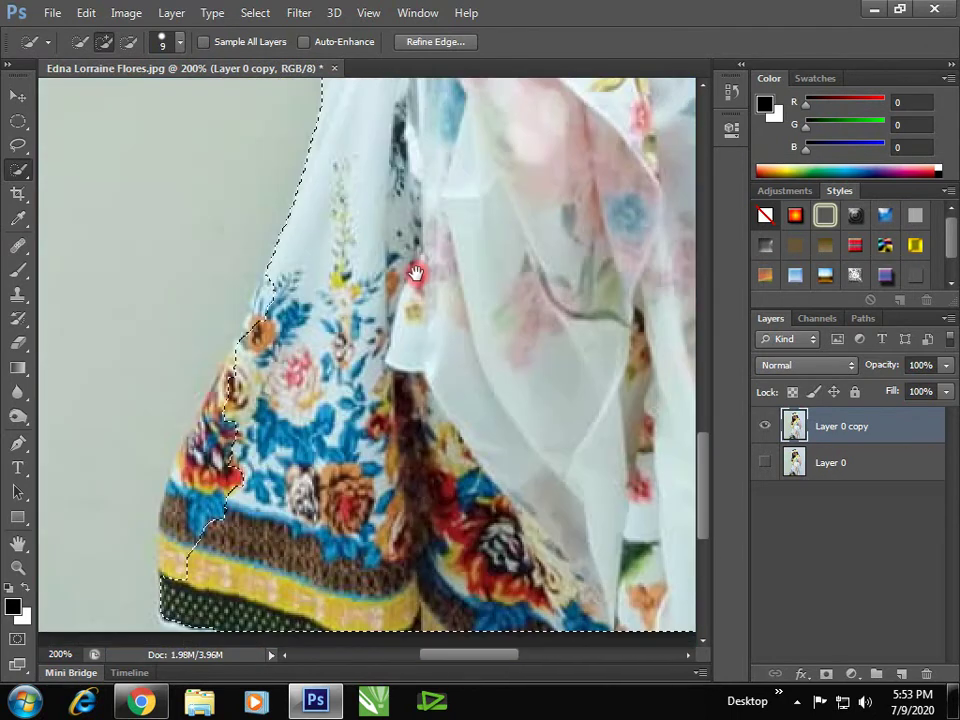
drag(259, 456, 212, 540)
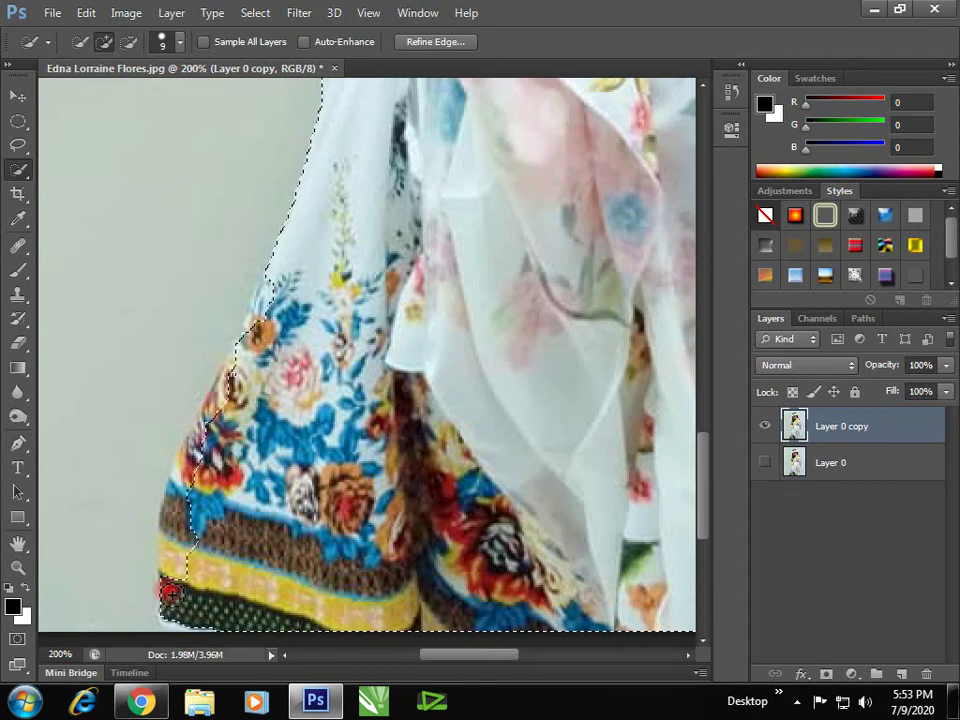
mouse_move(171, 581)
mouse_down()
mouse_move(213, 432)
mouse_move(188, 472)
mouse_up()
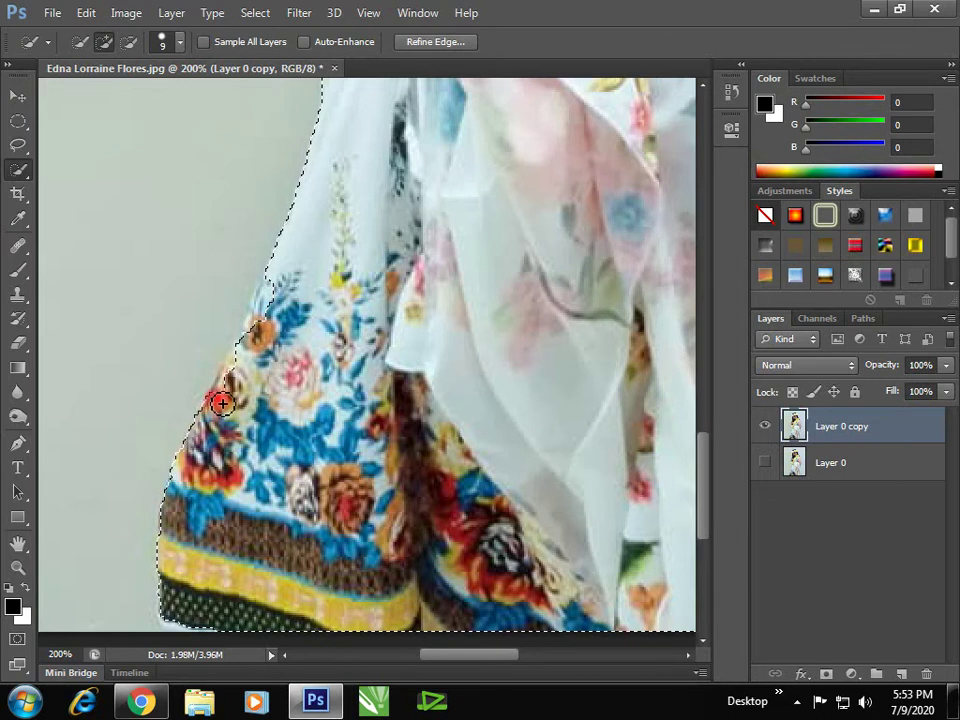
drag(221, 403, 273, 288)
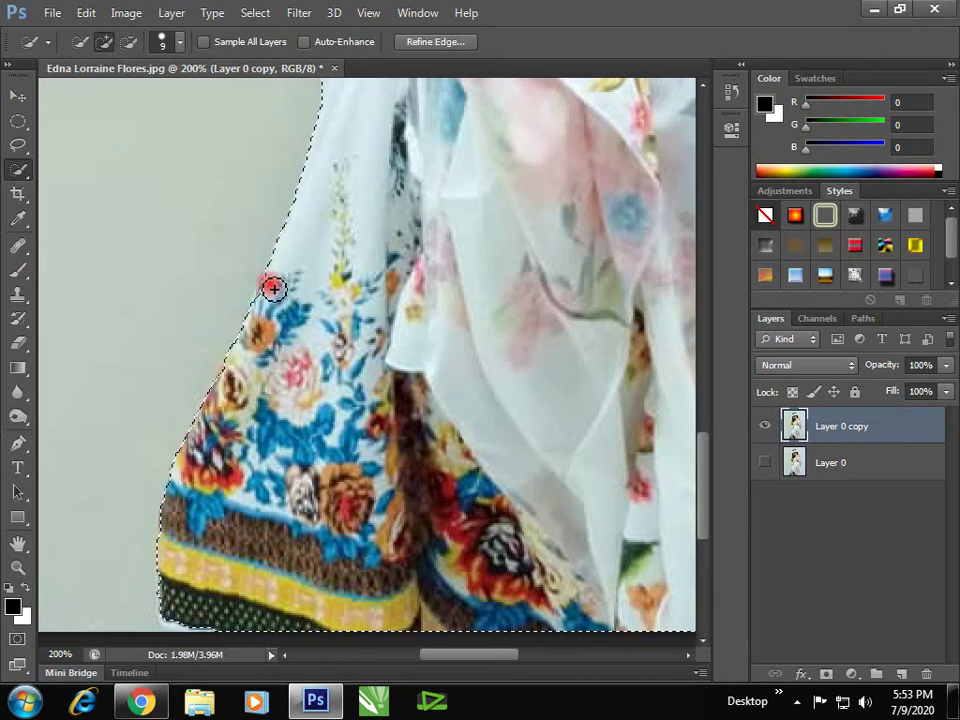
- Pan back up over the torso, face and flower crown, then zoom out
drag(315, 266, 234, 499)
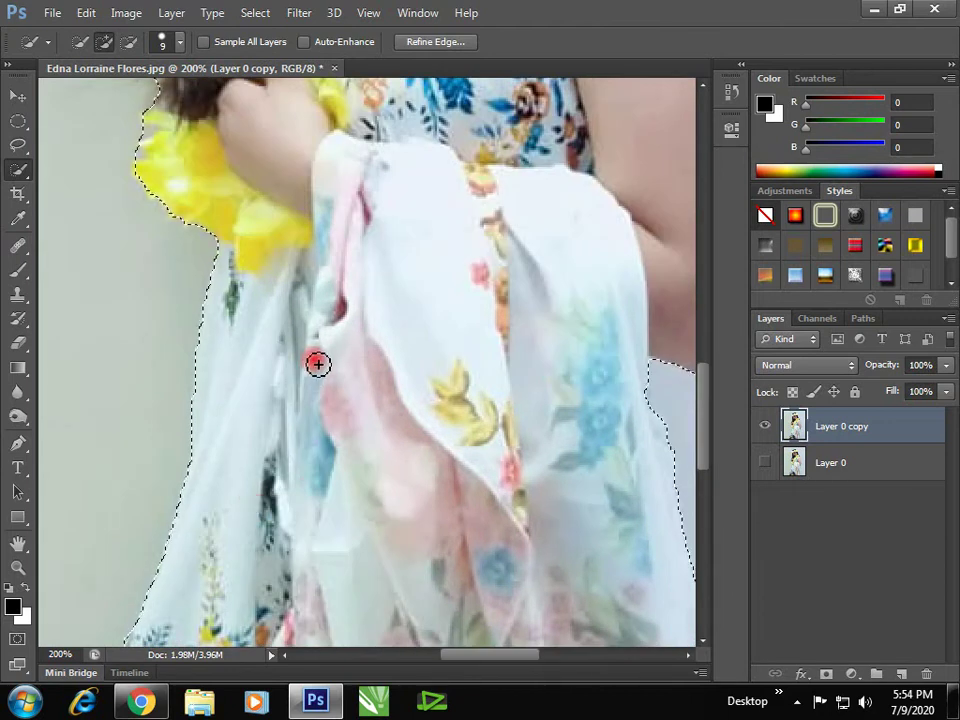
drag(317, 360, 280, 562)
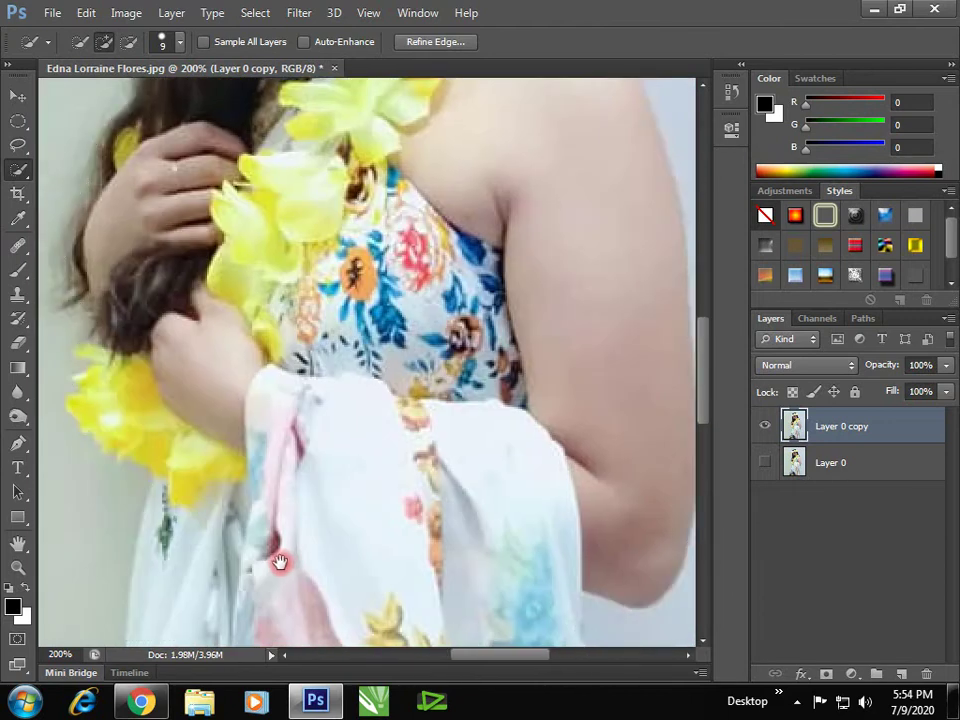
drag(319, 467, 339, 508)
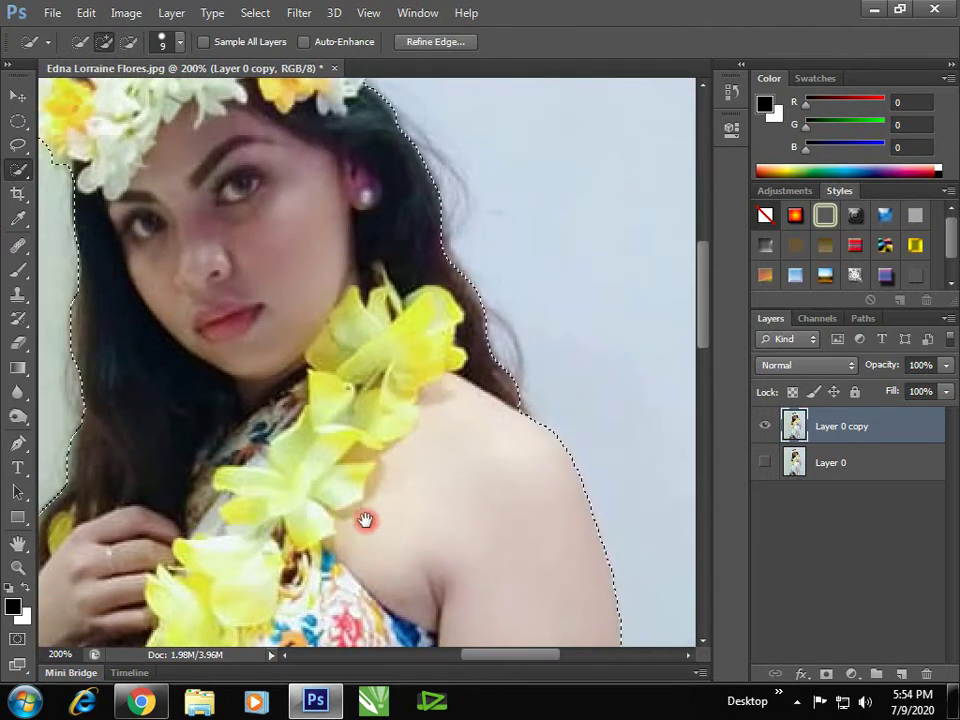
drag(386, 435, 433, 514)
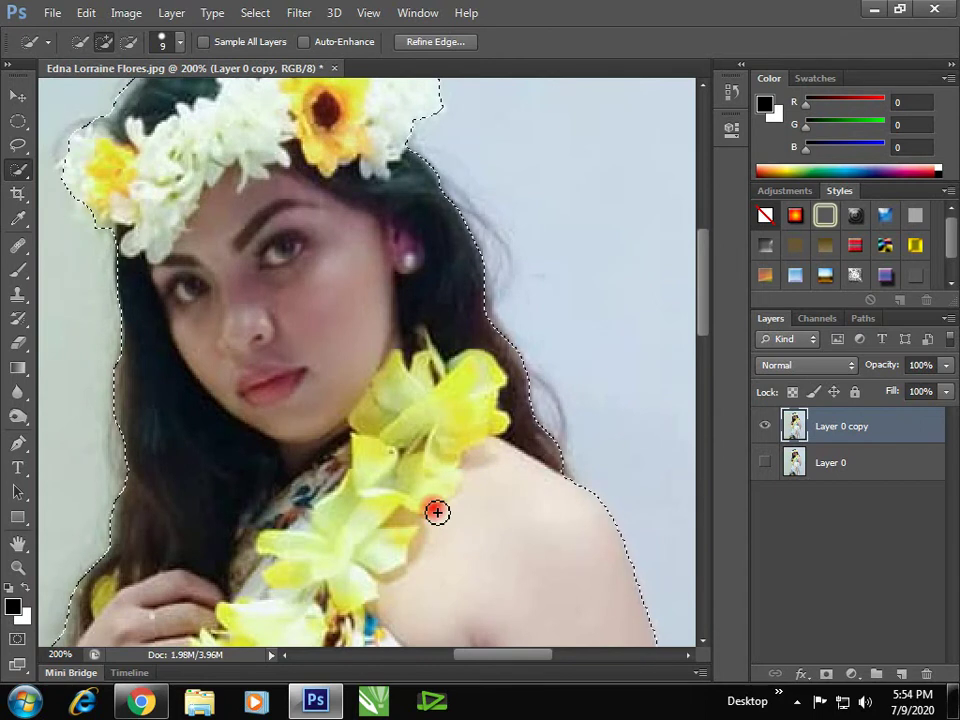
scroll(435, 510, down, 4)
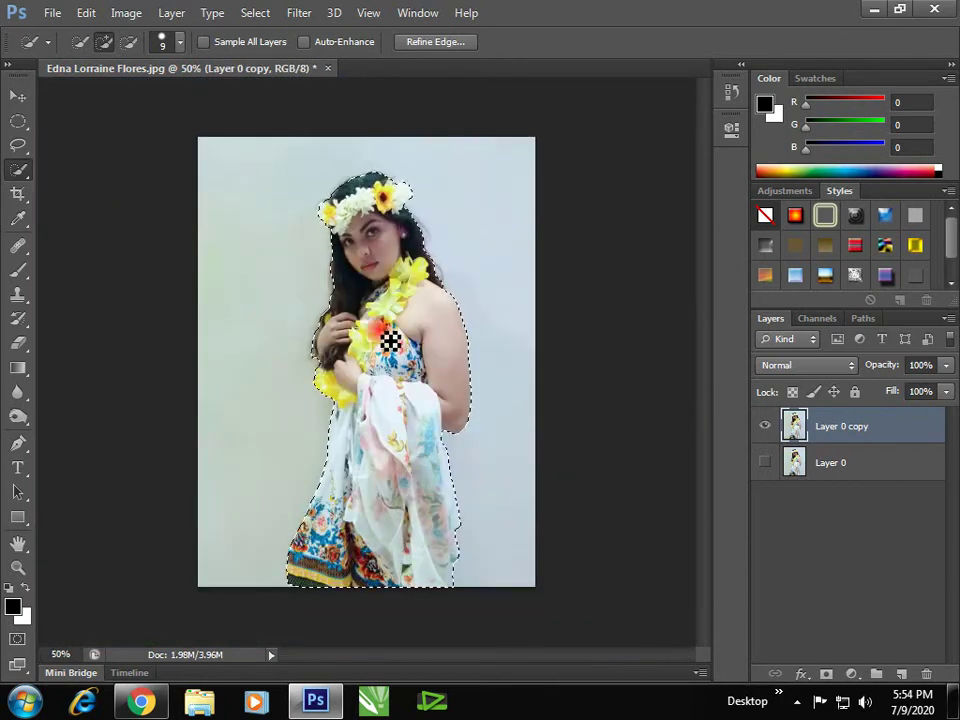
- Invert the selection, feather it 2 px, delete the background and deselect
right_click(390, 341)
click(451, 318)
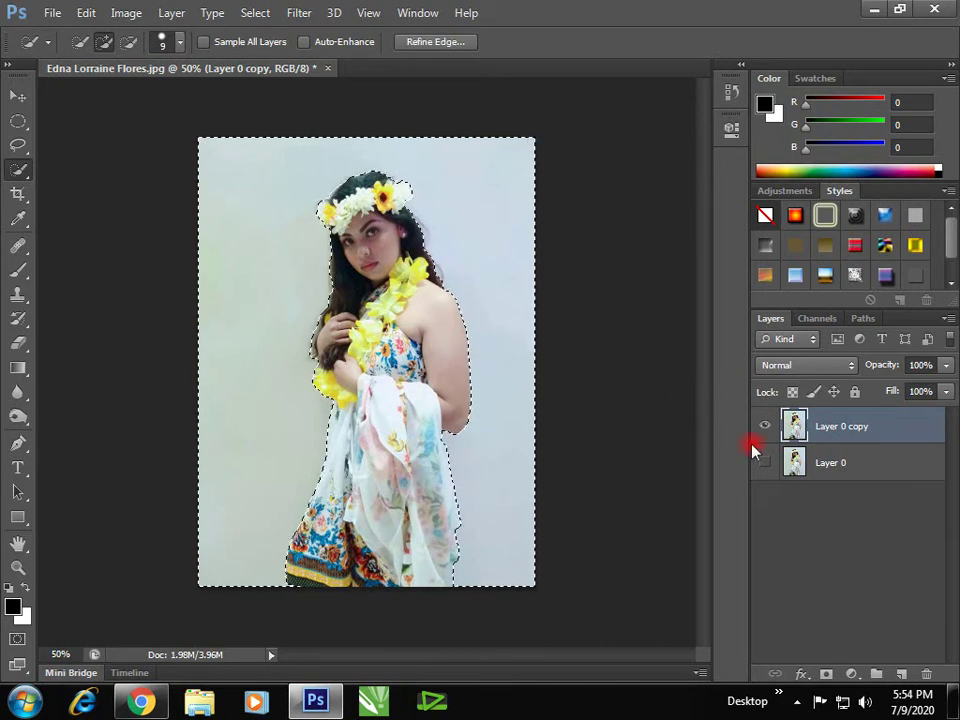
click(19, 121)
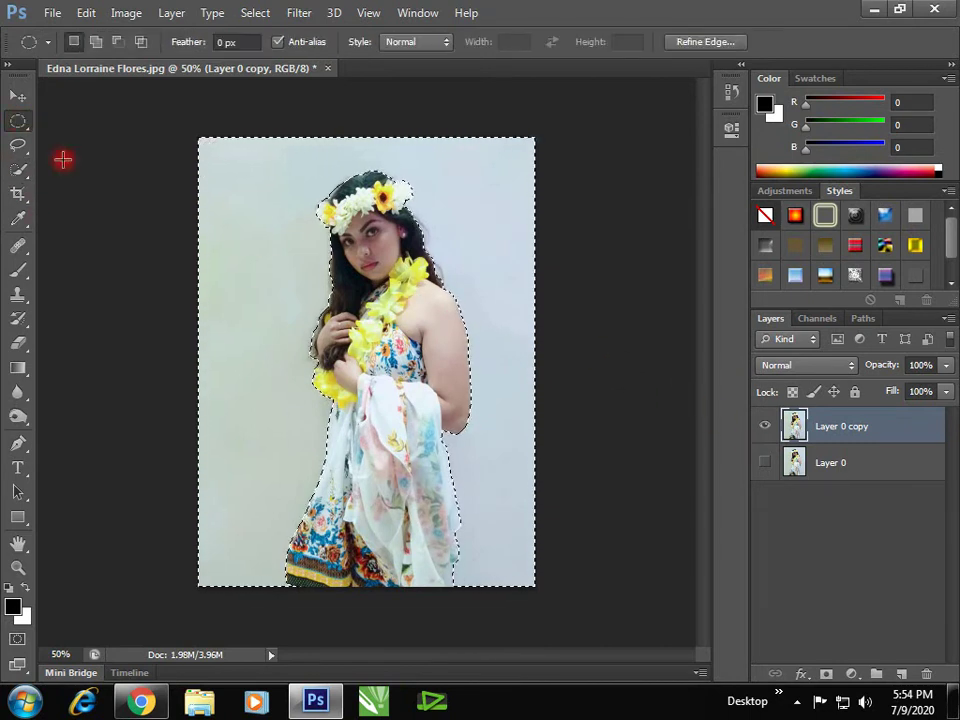
right_click(344, 266)
click(400, 311)
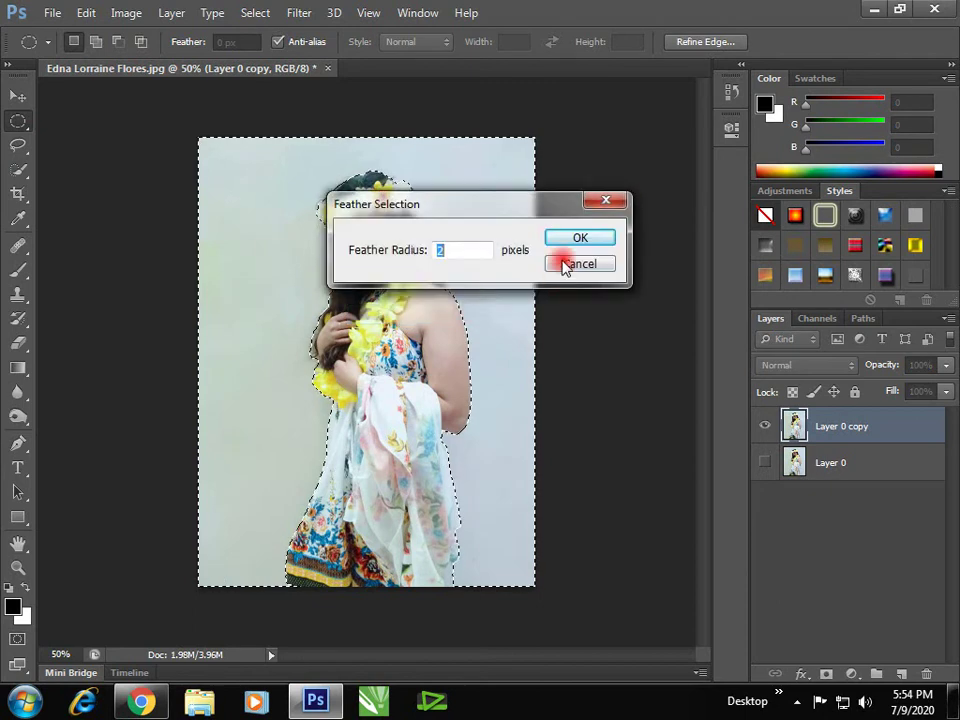
text(2)
click(556, 241)
key(Delete)
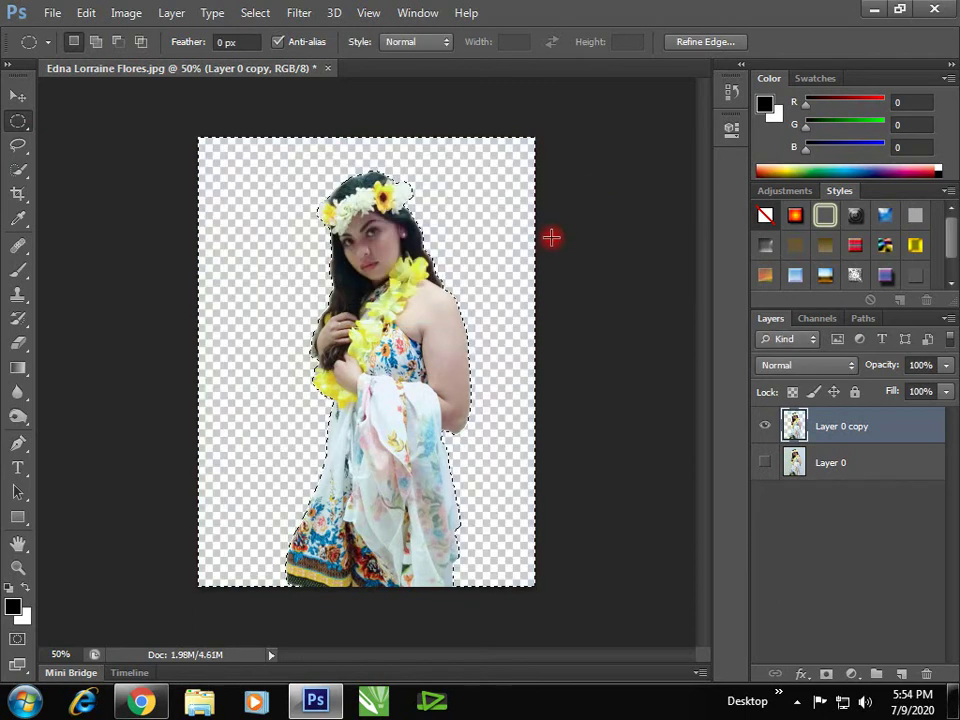
key(ctrl+d)
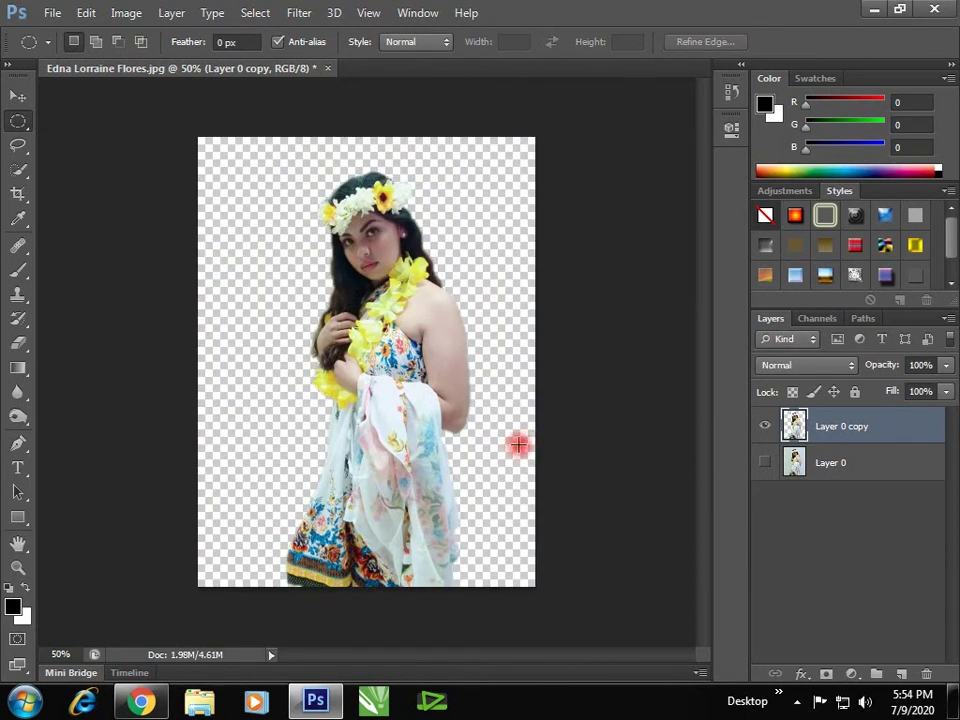
- Compare the cut-out against Layer 0, then zoom in on the hand and hair edge
click(766, 467)
click(766, 467)
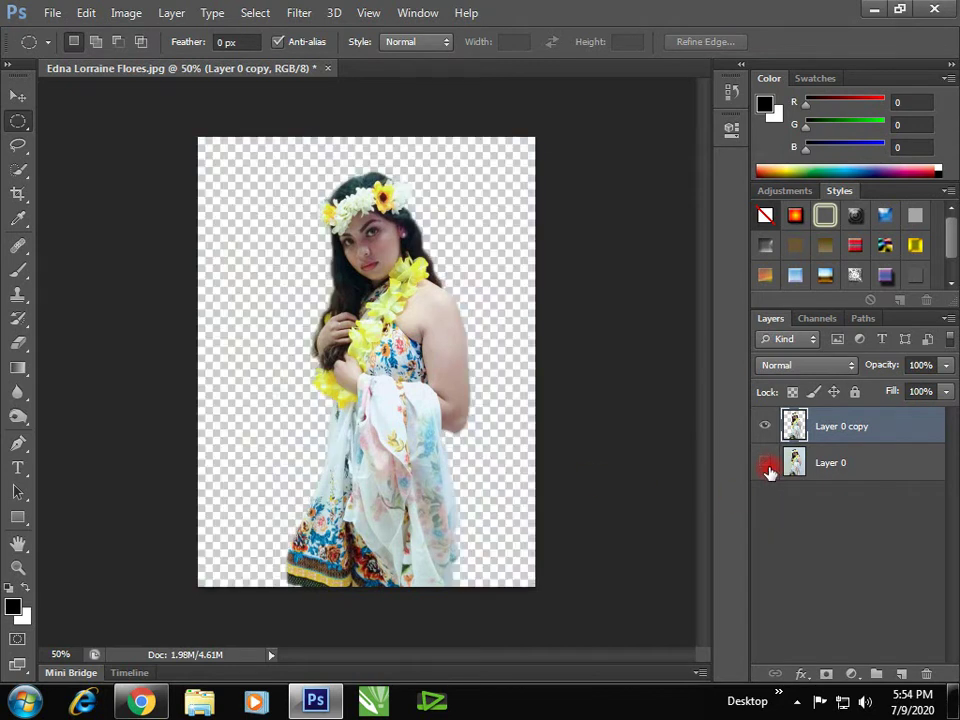
key(ctrl+plus)
key(ctrl+plus)
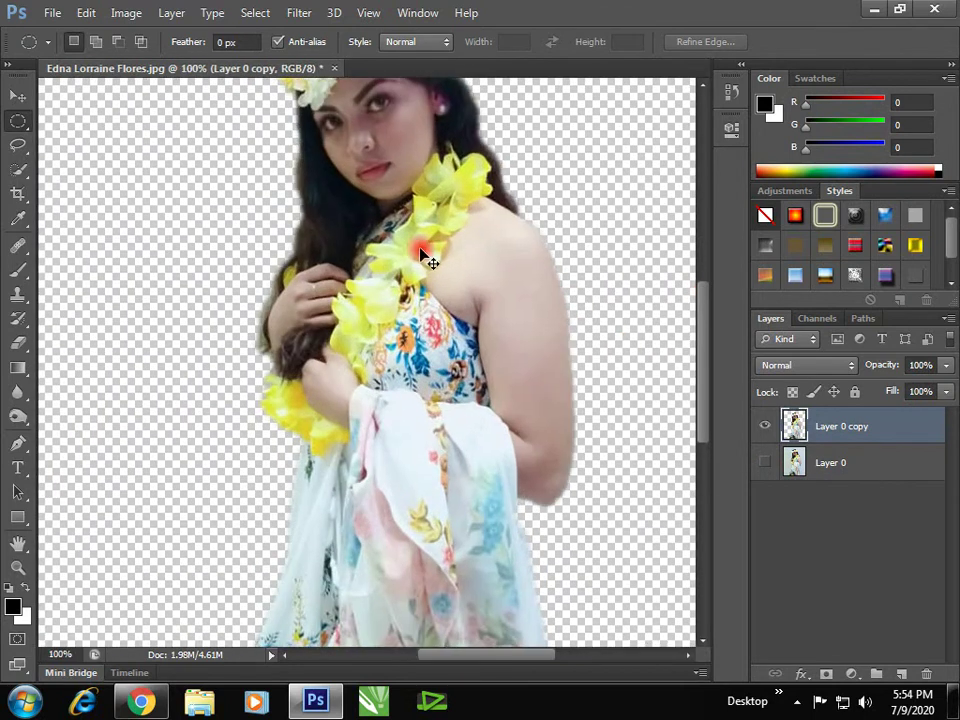
scroll(425, 258, up, 1)
scroll(425, 258, down, 1)
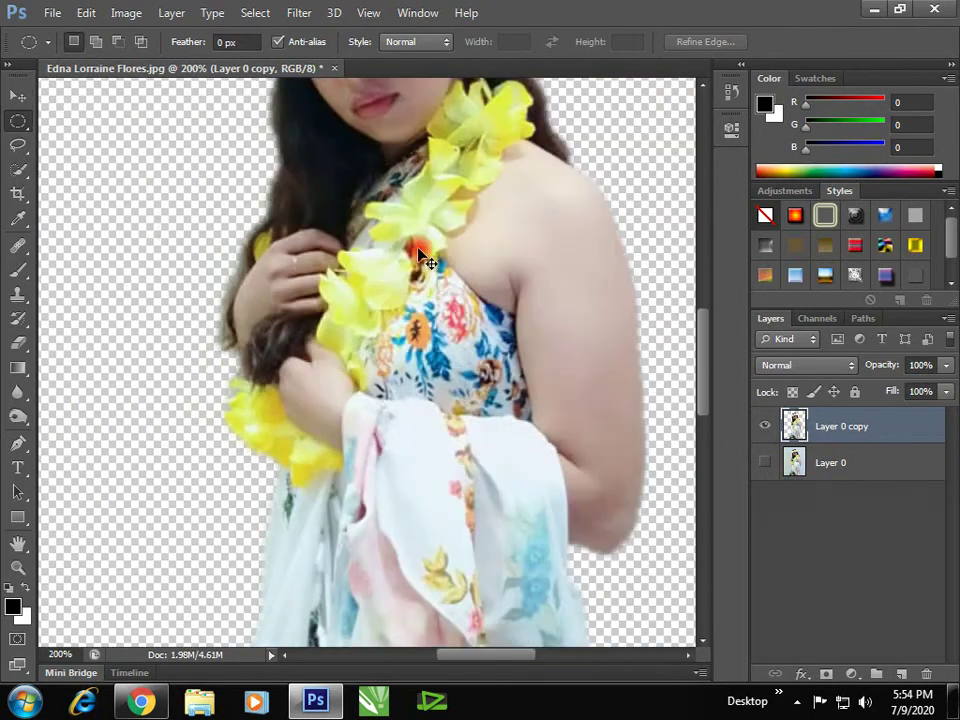
scroll(425, 258, up, 2)
mouse_move(187, 244)
mouse_down()
mouse_move(431, 410)
mouse_move(391, 364)
mouse_up()
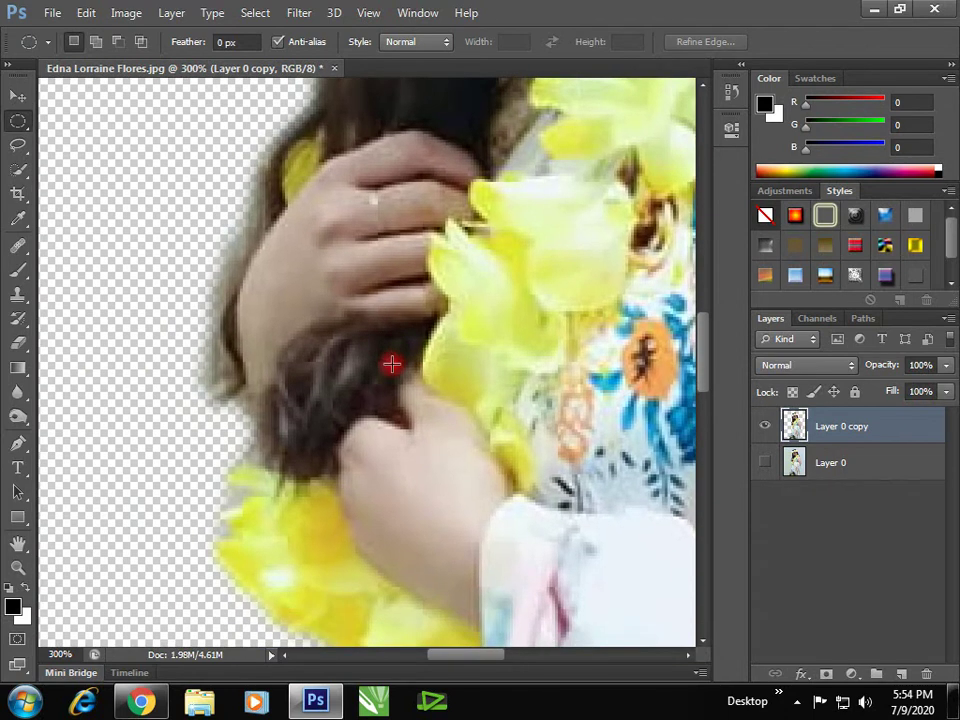
- Switch to the Pen tool and frame the hair edge at 500%
key(p)
mouse_move(291, 508)
mouse_down()
mouse_move(304, 456)
mouse_move(335, 443)
mouse_up()
scroll(307, 465, up, 1)
scroll(306, 456, up, 1)
- Start a Pen path along the yellow garland's edge up toward the hair
click(255, 472)
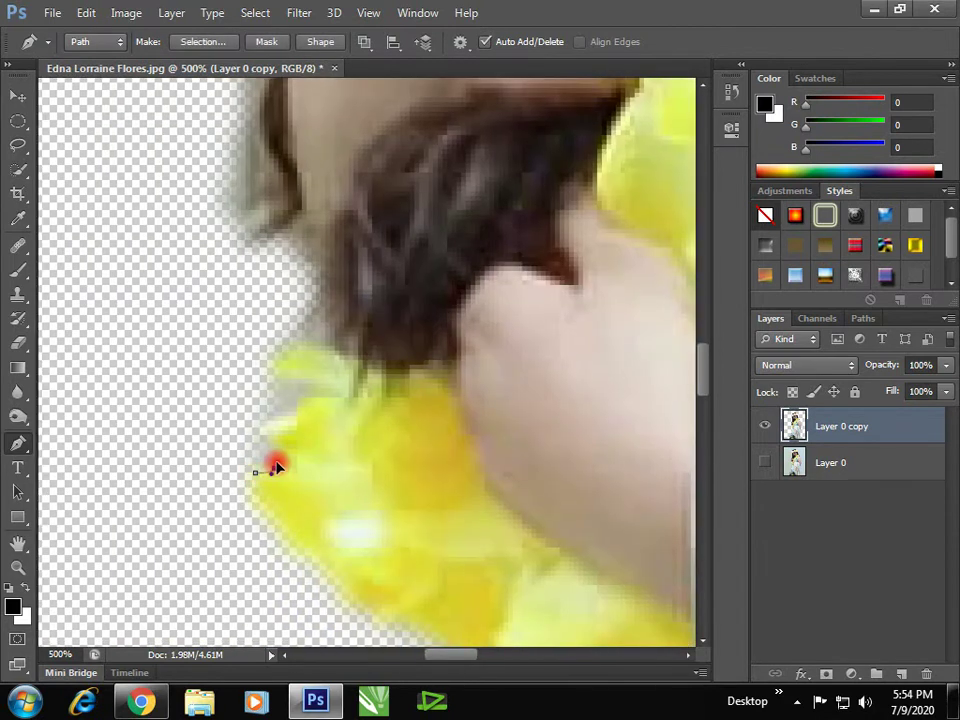
click(278, 445)
click(269, 429)
click(284, 415)
click(311, 403)
click(321, 384)
click(292, 379)
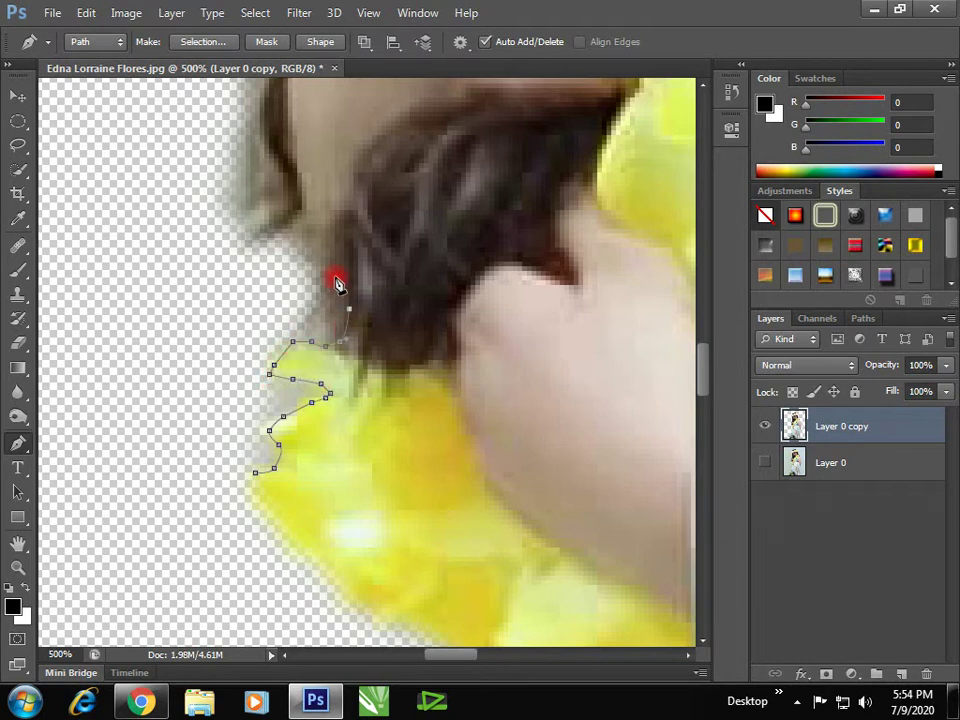
- Continue the path around the hair beside the hand and close it at the start
drag(337, 283, 386, 461)
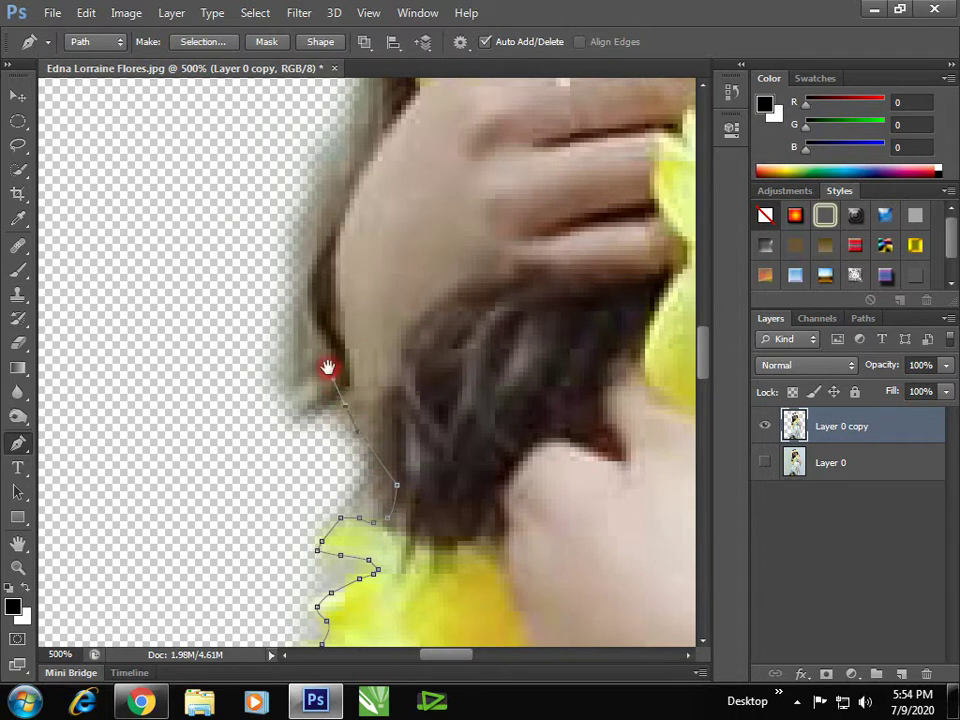
drag(327, 368, 362, 508)
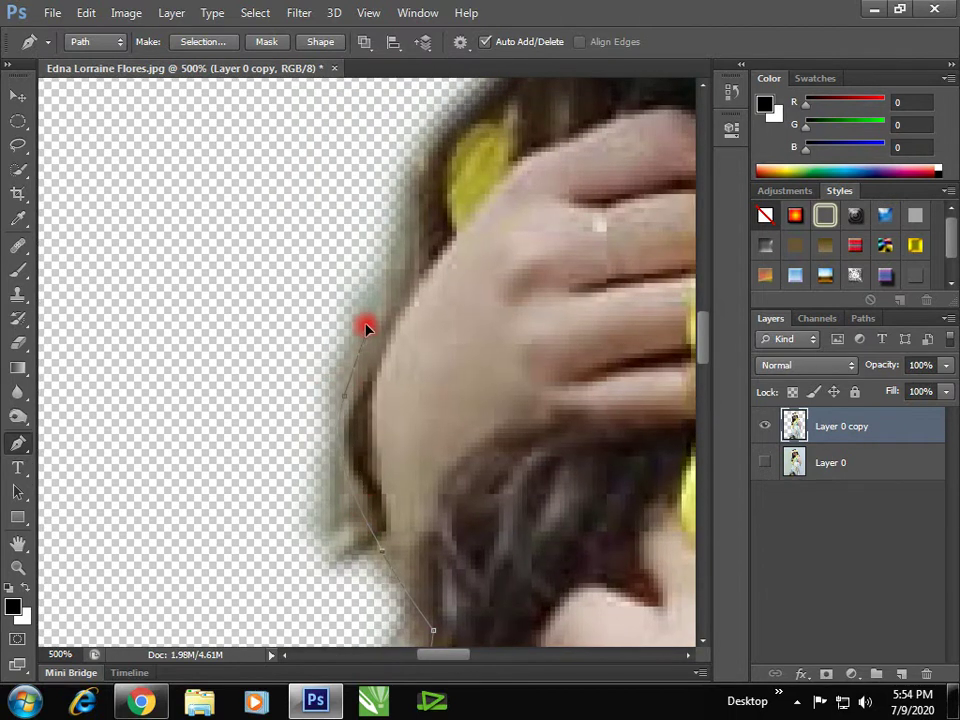
drag(386, 310, 377, 371)
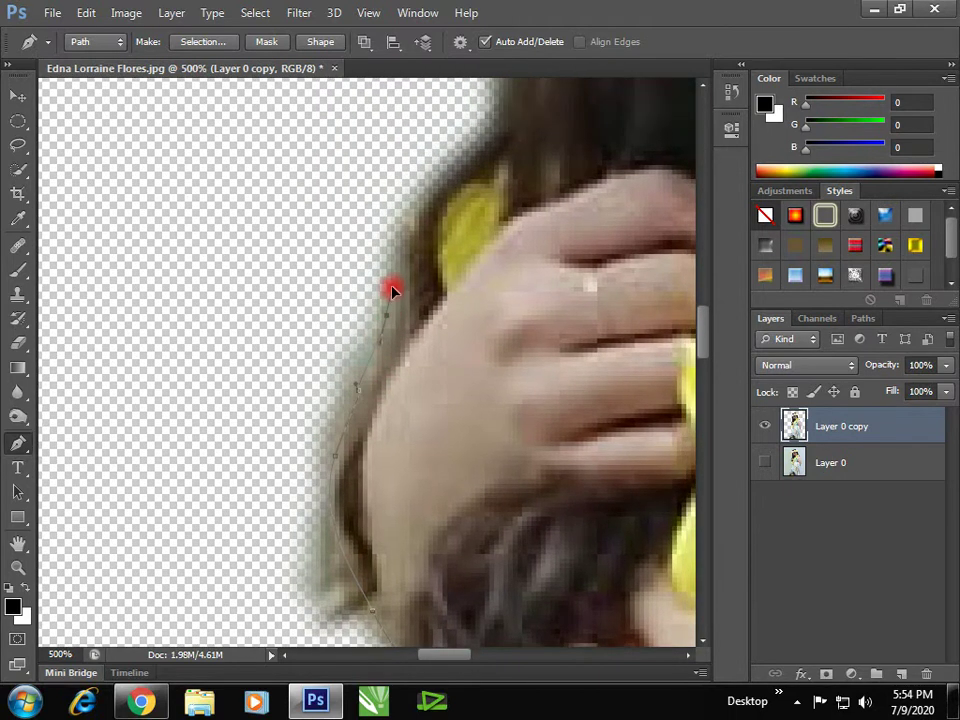
drag(392, 289, 388, 336)
drag(411, 264, 386, 329)
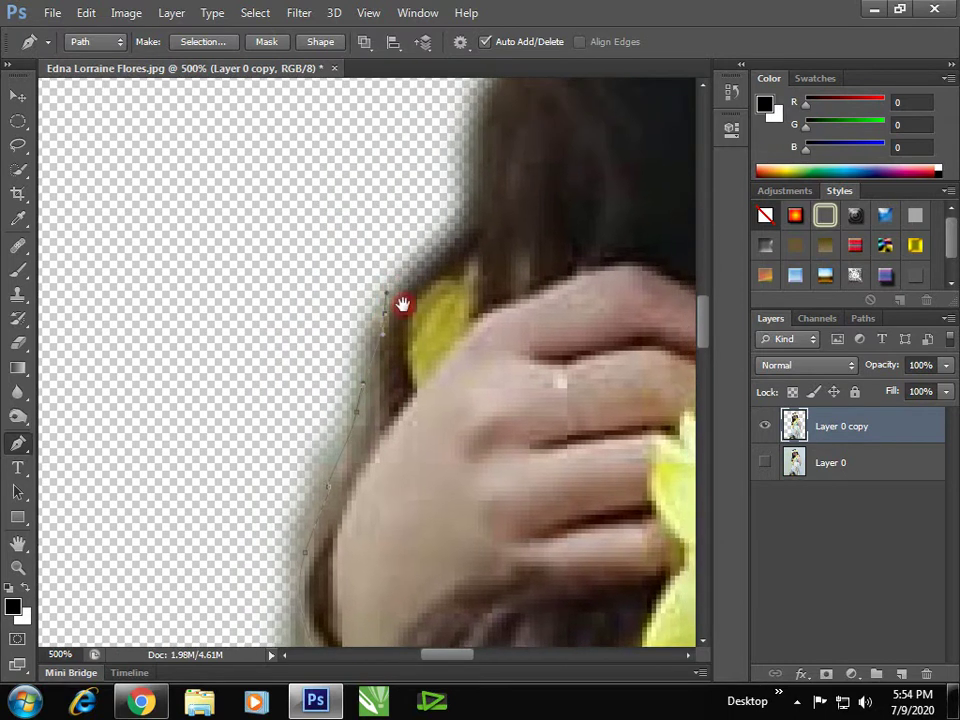
drag(398, 235, 390, 315)
drag(278, 307, 448, 207)
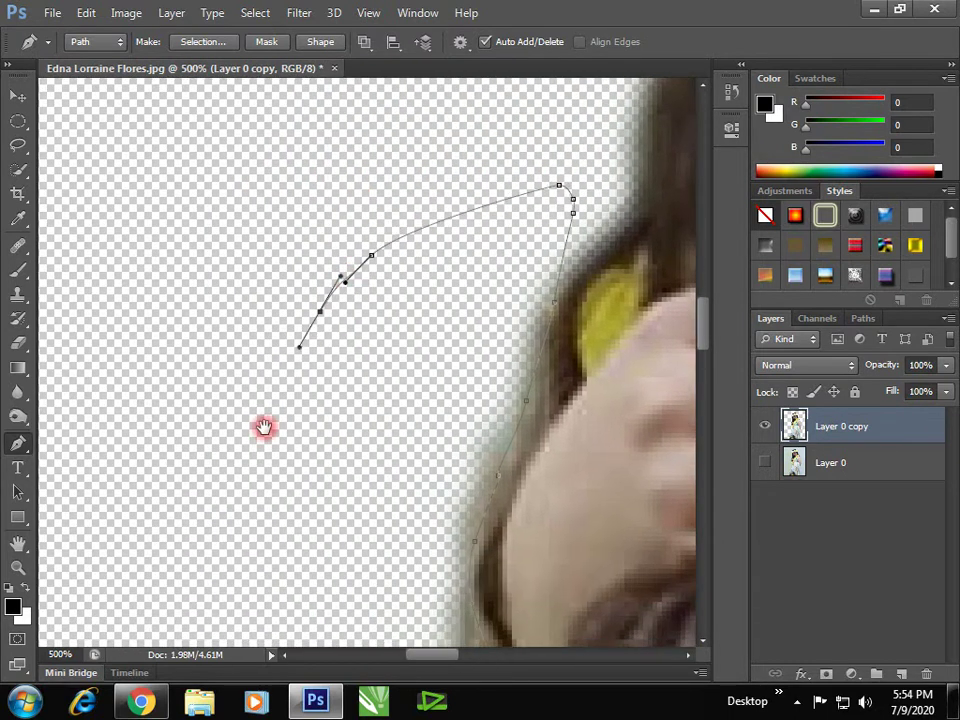
mouse_move(305, 80)
mouse_down()
mouse_move(311, 306)
mouse_move(328, 321)
mouse_move(346, 122)
mouse_up()
drag(346, 316, 339, 336)
click(337, 363)
click(435, 405)
drag(505, 385, 545, 363)
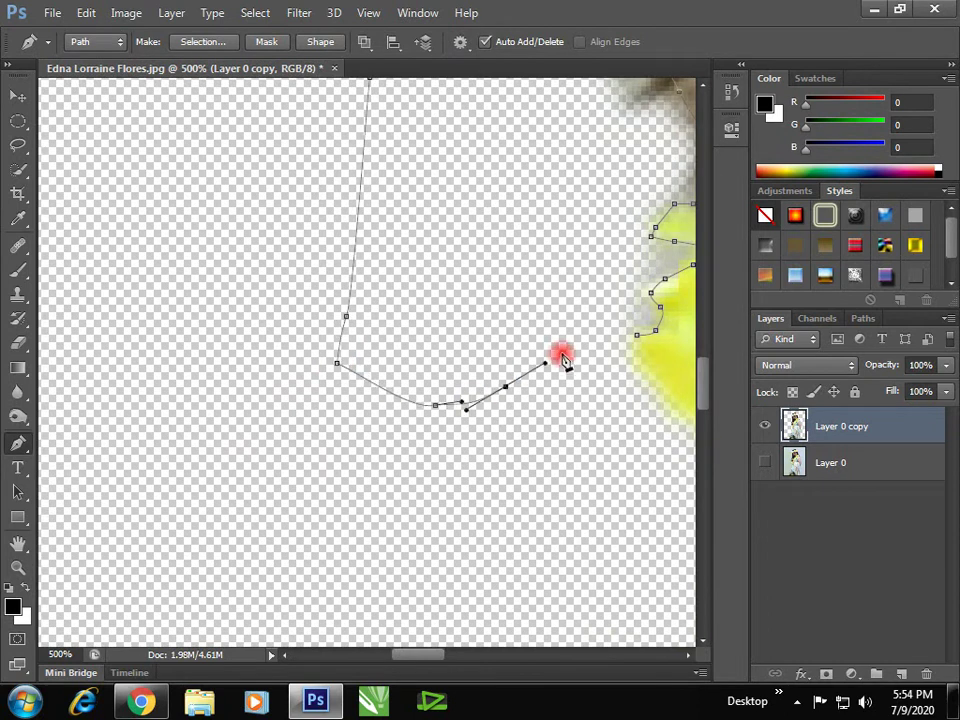
click(636, 340)
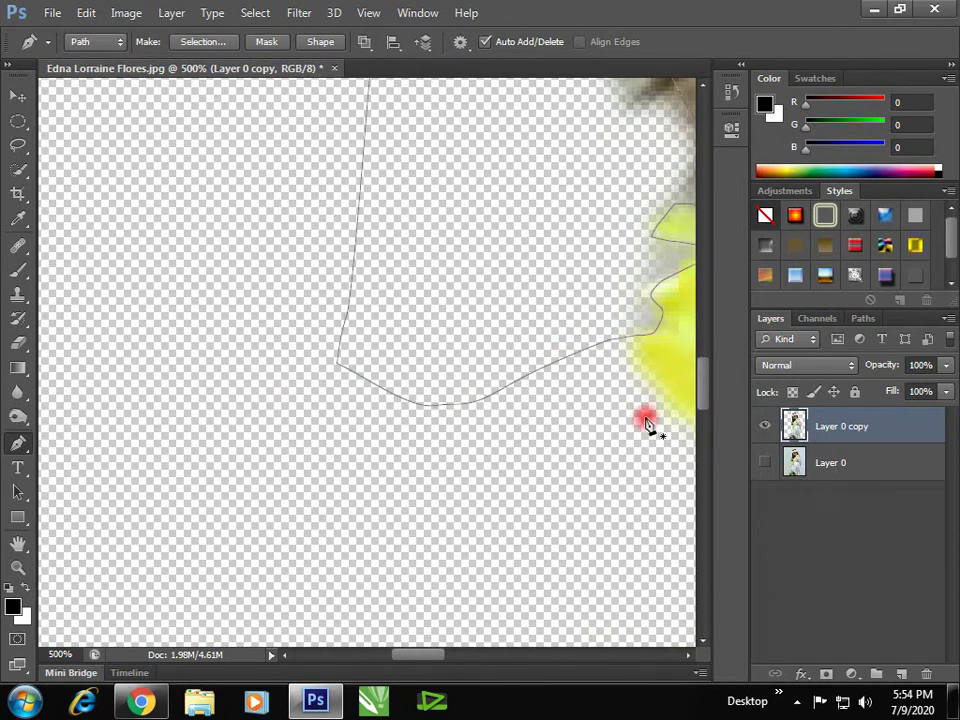
- Convert the path to a selection, feather it 2 px, and deselect
key(ctrl+Return)
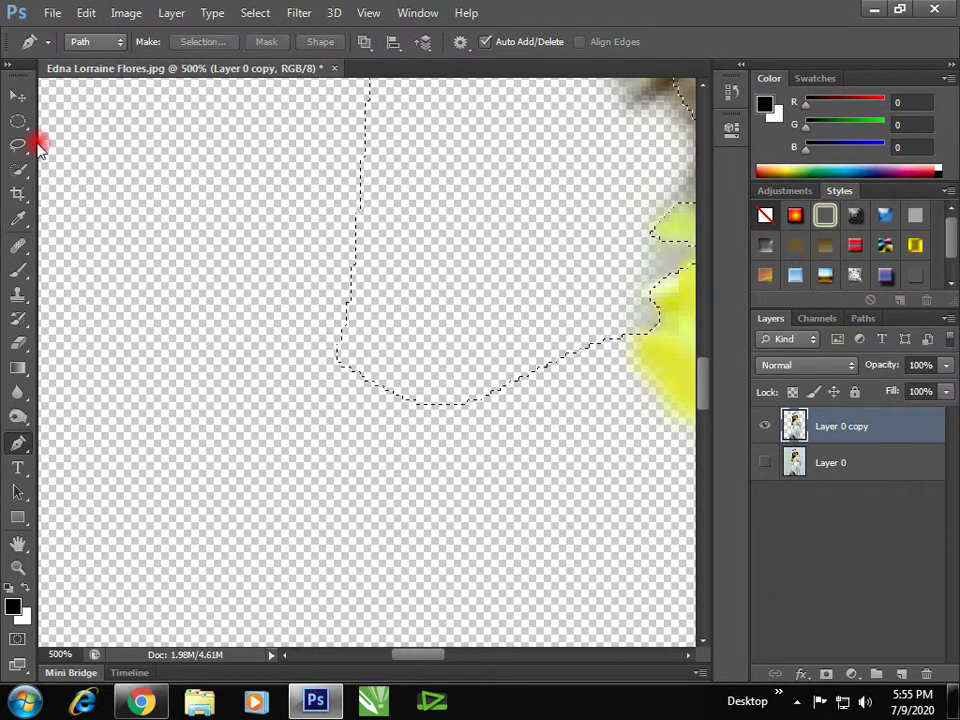
click(20, 121)
right_click(530, 288)
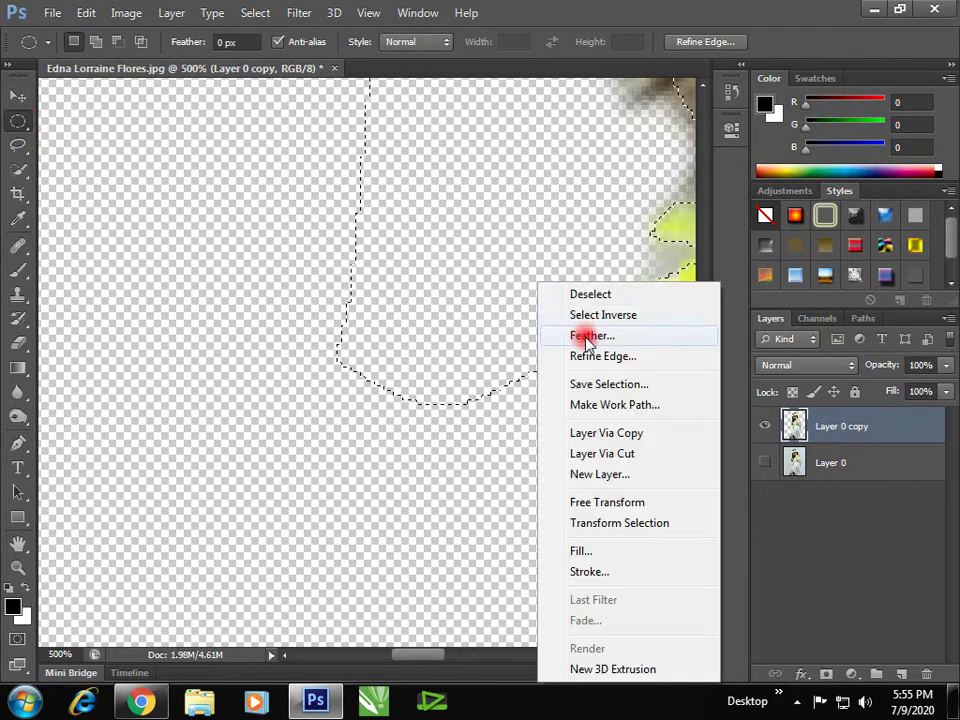
click(574, 332)
text(2)
click(574, 237)
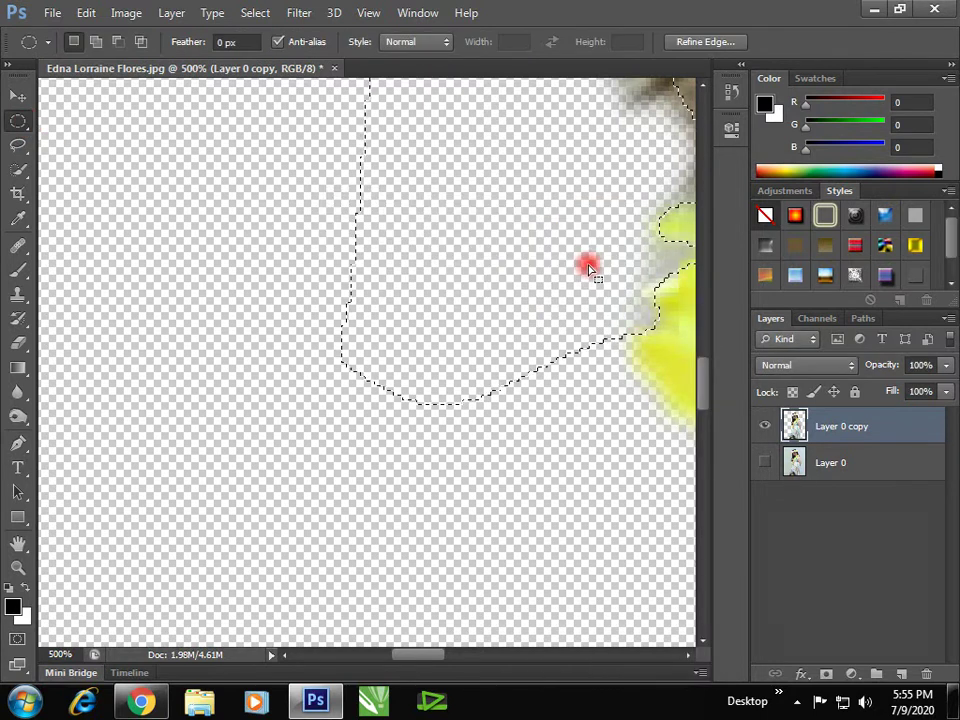
key(ctrl+d)
mouse_move(594, 246)
mouse_down()
mouse_move(461, 482)
mouse_move(424, 583)
mouse_move(465, 396)
mouse_move(519, 358)
mouse_move(456, 491)
mouse_move(521, 345)
mouse_move(515, 357)
mouse_up()
- Trace a closed Pen path along the outer hair edge beside the face and load it as a selection
key(p)
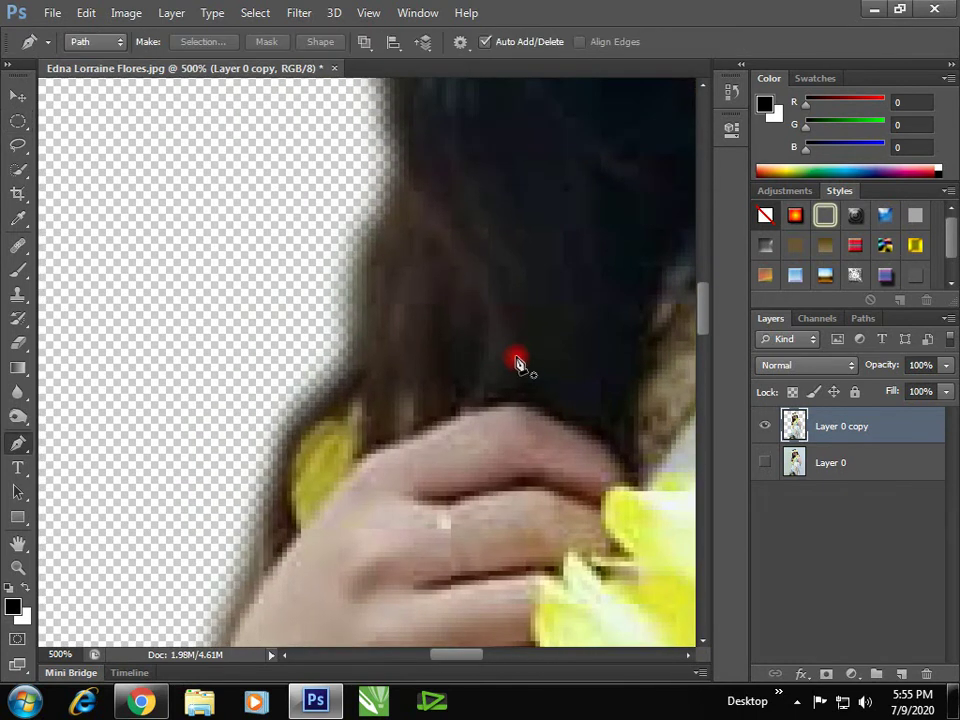
mouse_move(395, 428)
mouse_down()
mouse_move(369, 439)
mouse_move(340, 430)
mouse_up()
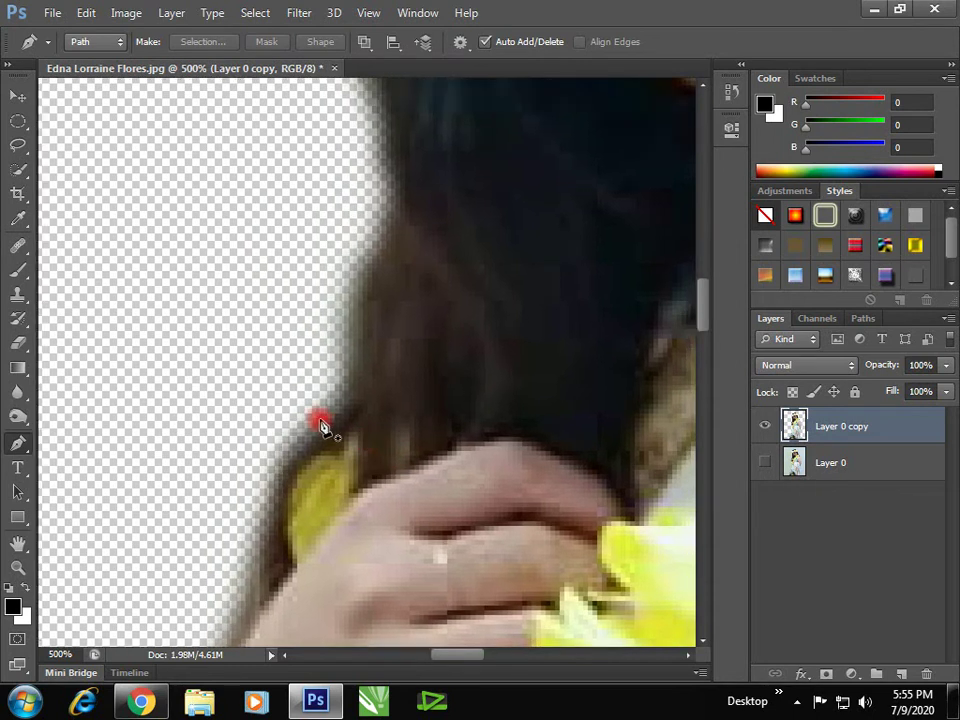
click(322, 426)
drag(399, 303, 380, 361)
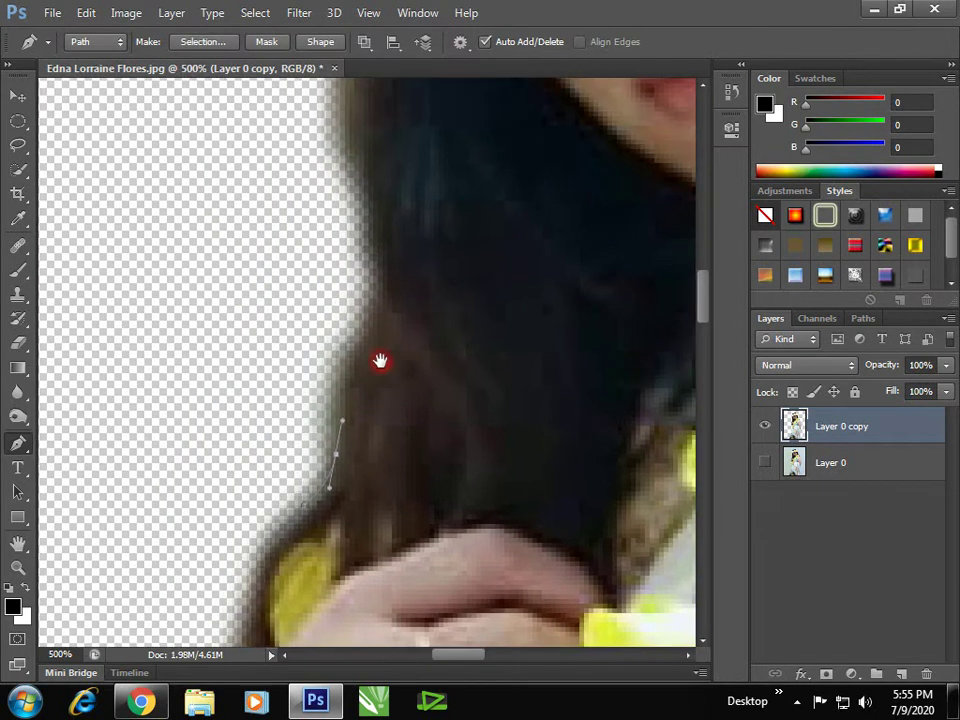
drag(388, 284, 383, 405)
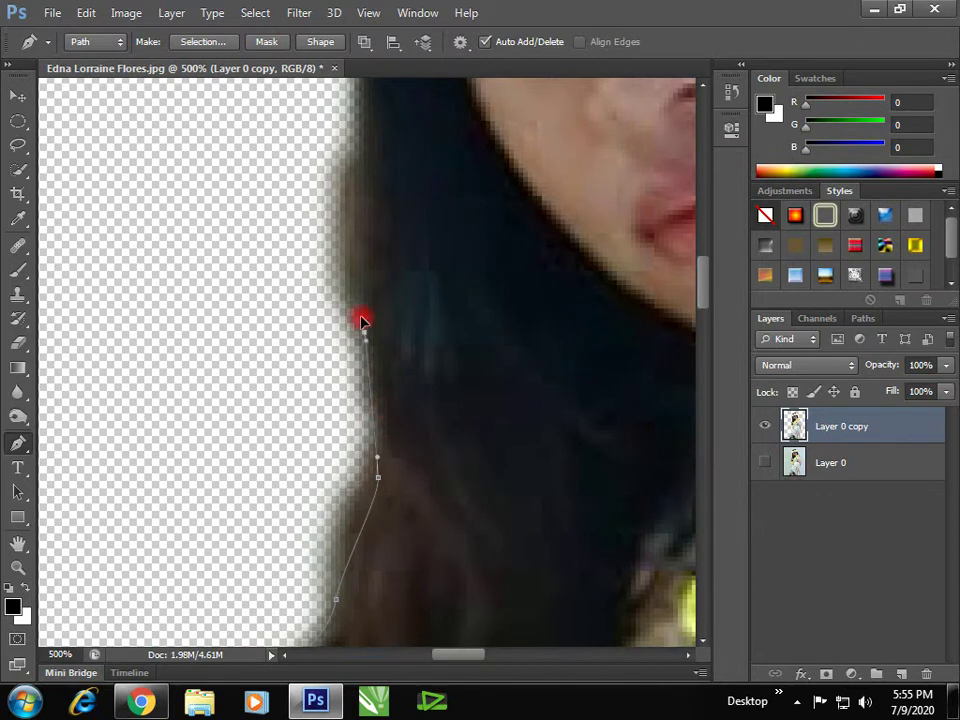
drag(358, 300, 366, 495)
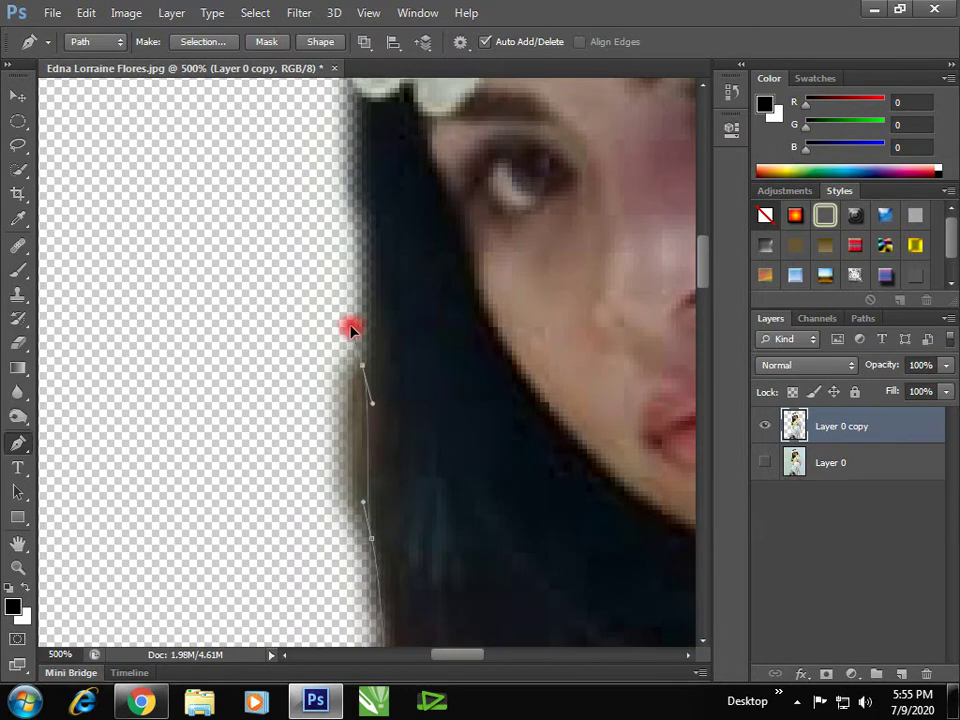
scroll(303, 319, left, 5)
click(308, 420)
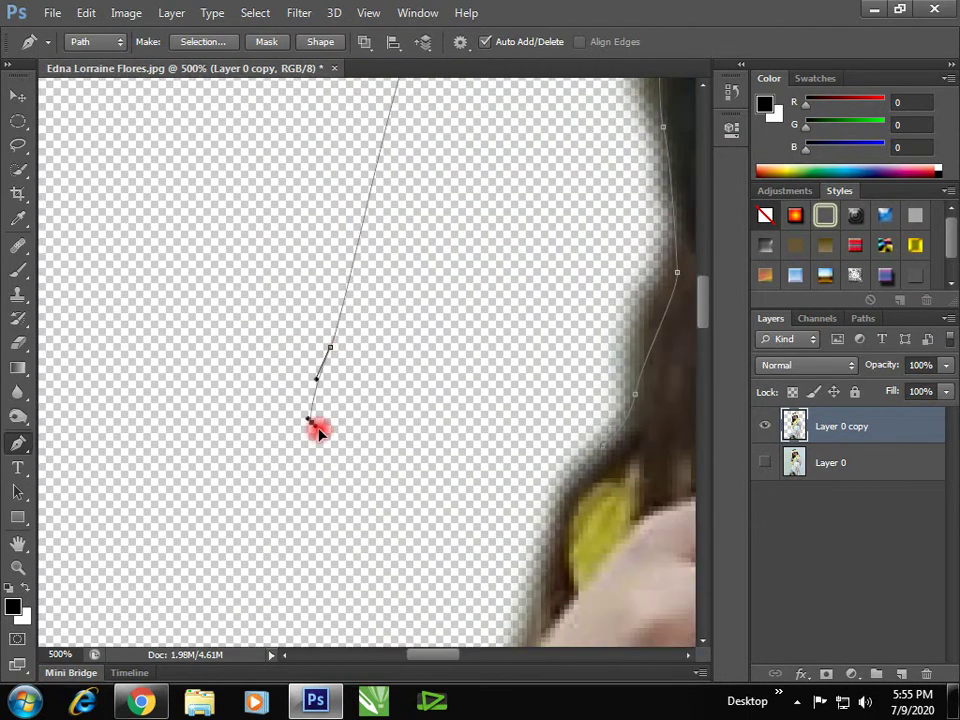
scroll(318, 430, left, 3)
drag(431, 422, 426, 446)
scroll(426, 446, right, 4)
drag(342, 464, 362, 461)
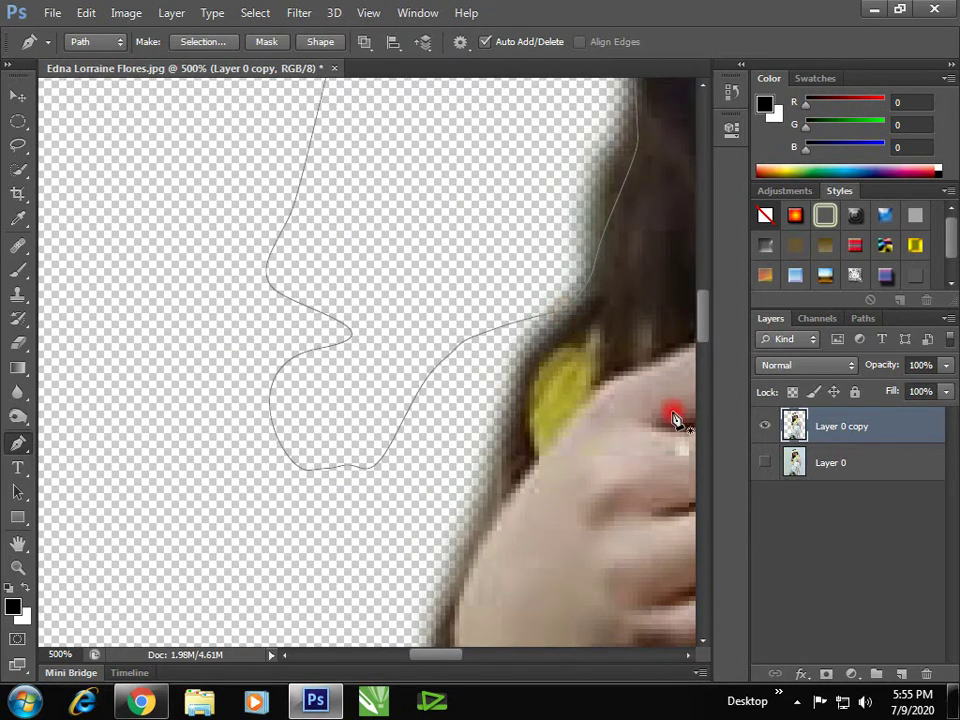
key(ctrl+Return)
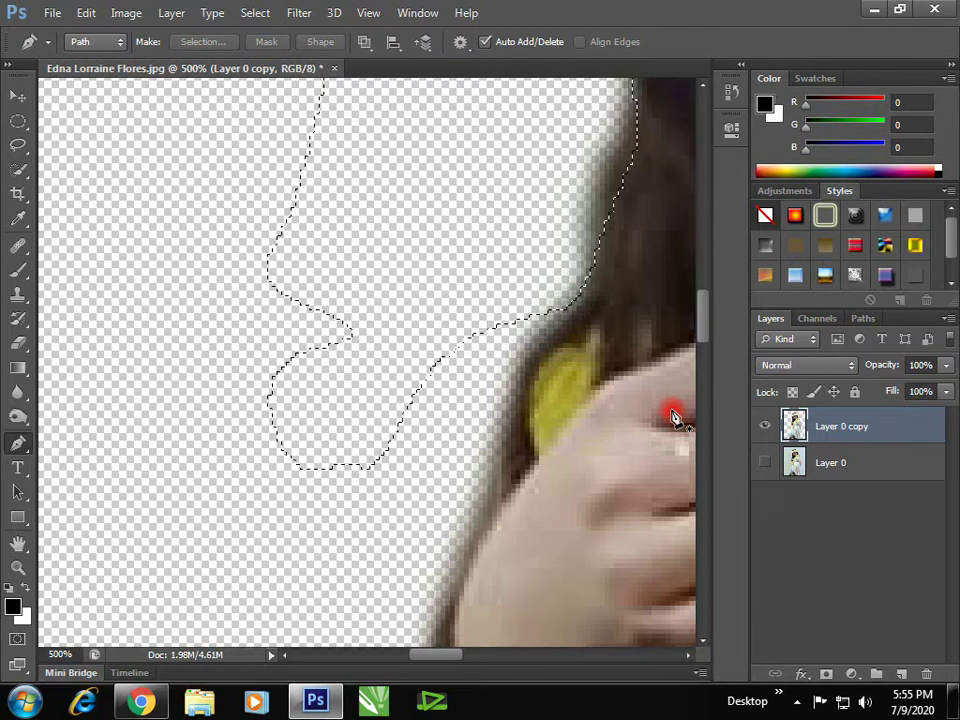
- Feather the hair-edge selection by 2 px, then undo the last change
click(18, 121)
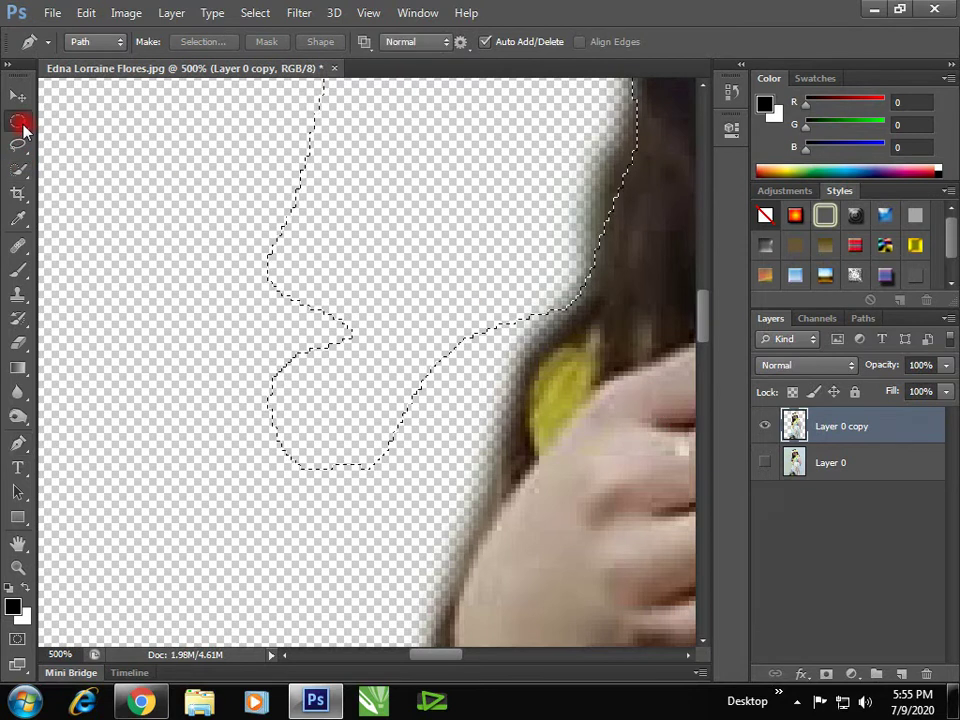
right_click(345, 254)
click(420, 304)
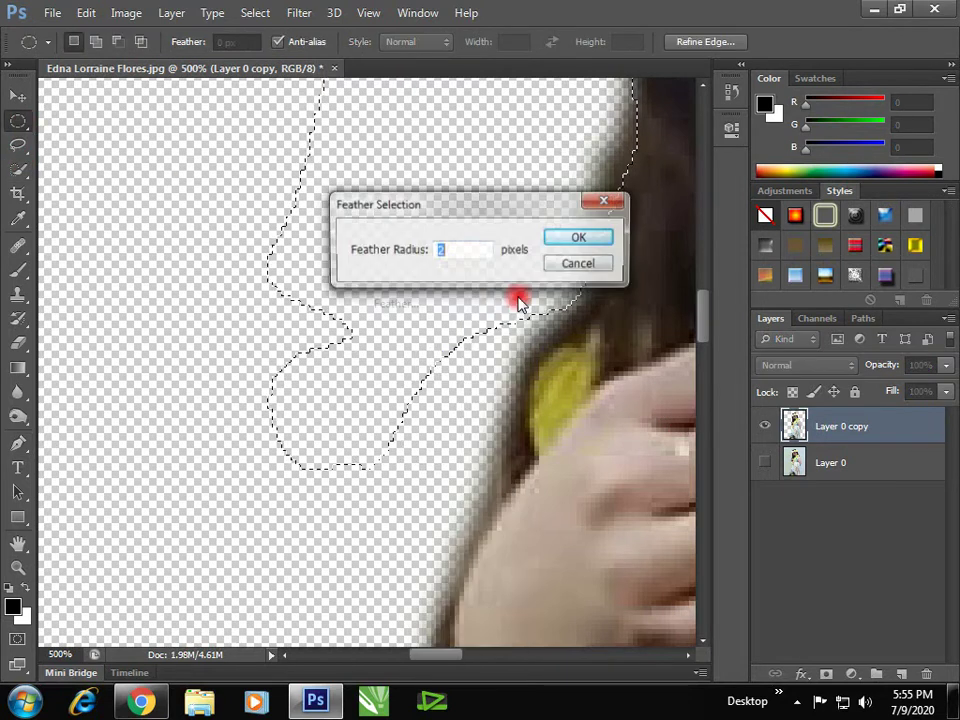
click(557, 241)
key(ctrl+z)
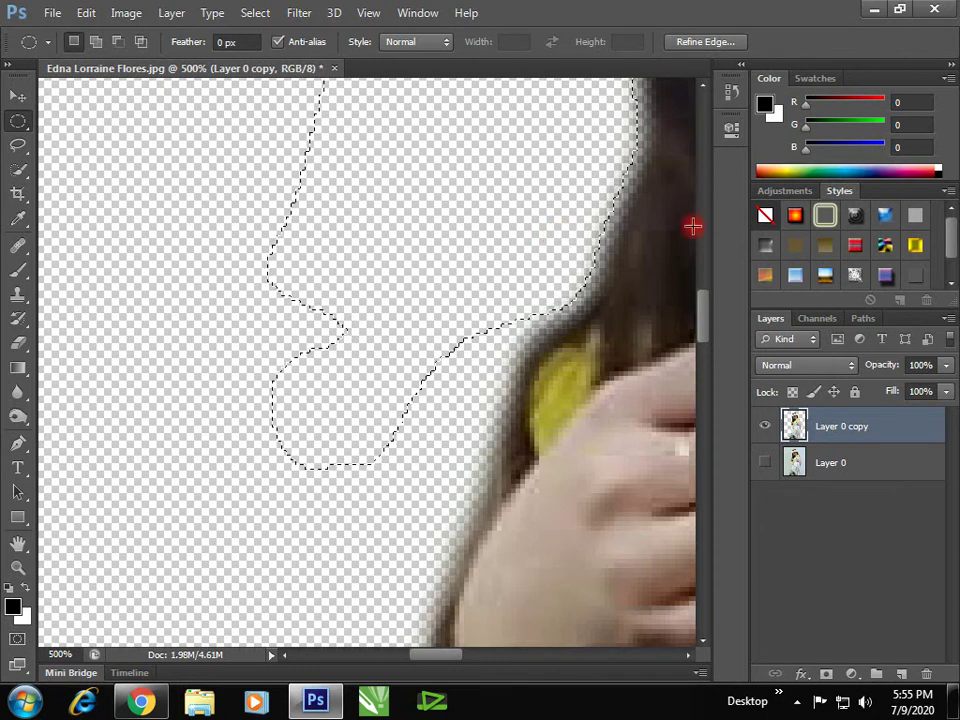
- Clear the selected background beside the hair to transparency, deselect, and pan to the flower crown
mouse_move(692, 226)
mouse_down()
mouse_move(375, 574)
mouse_move(435, 439)
mouse_move(452, 508)
mouse_up()
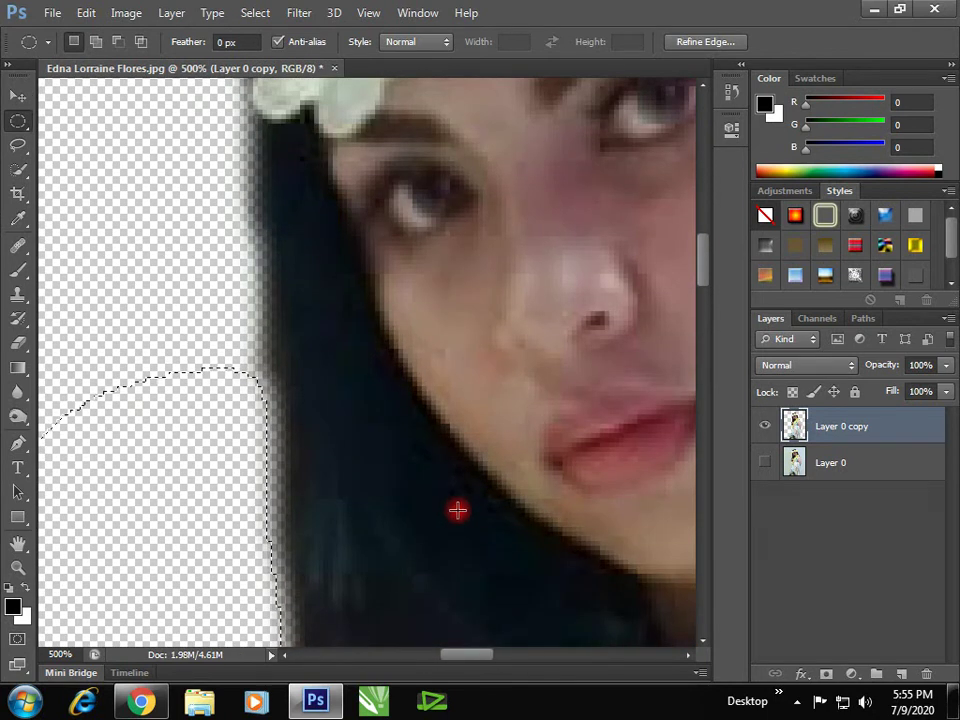
key(ctrl+d)
mouse_move(424, 300)
mouse_down()
mouse_move(409, 474)
mouse_move(501, 390)
mouse_move(107, 591)
mouse_move(444, 364)
mouse_move(283, 349)
mouse_move(339, 343)
mouse_move(279, 347)
mouse_move(537, 442)
mouse_up()
drag(310, 432, 435, 452)
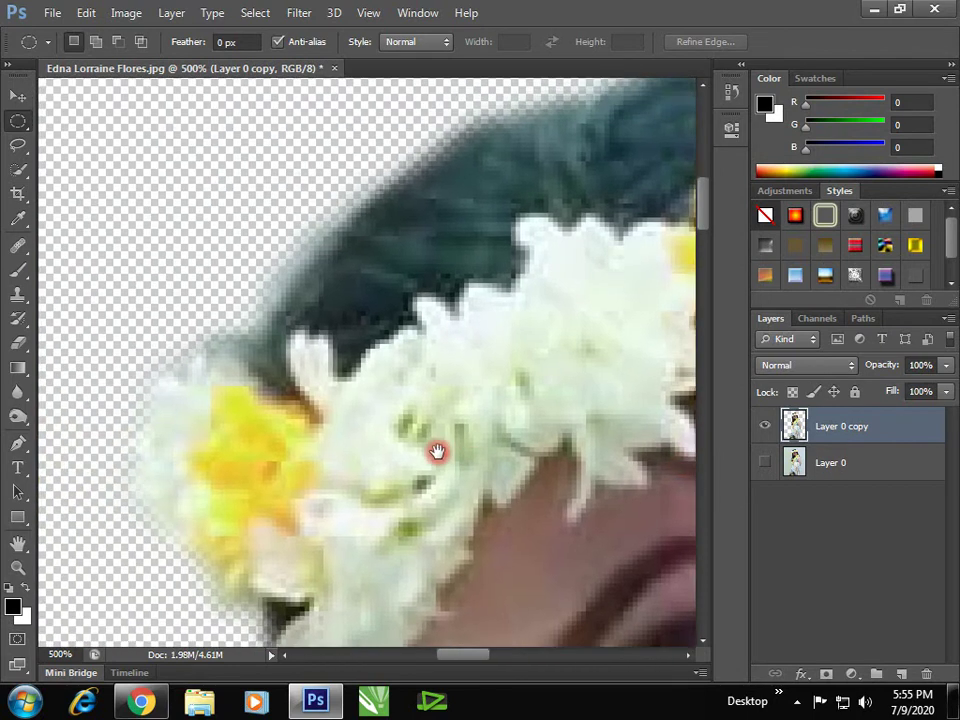
key(p)
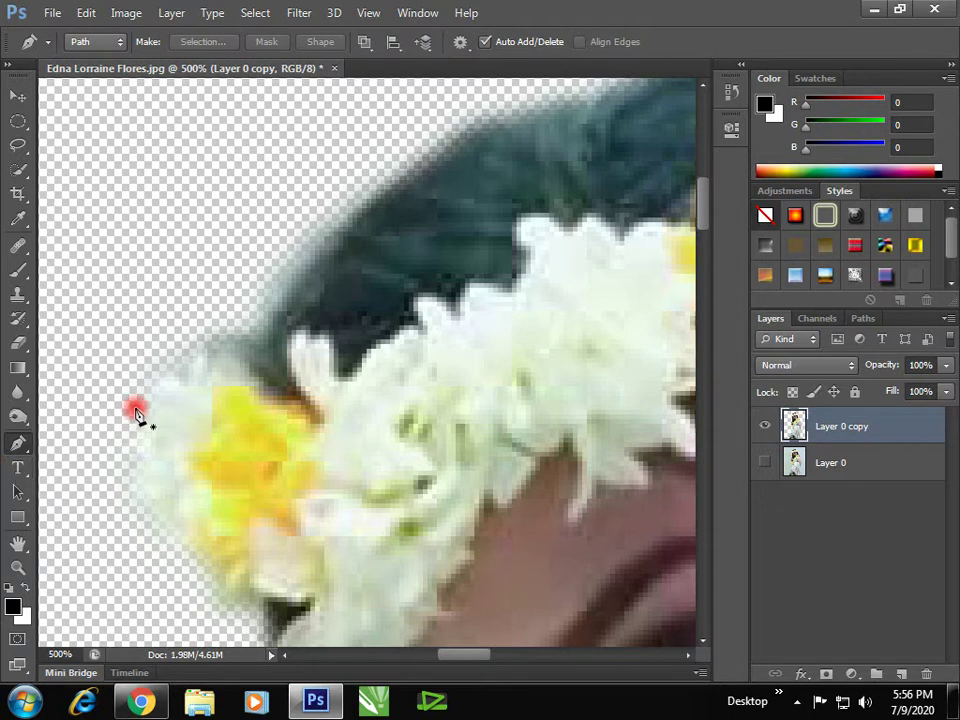
- Trace a closed Pen path around the blurry halo above the flower crown and load it as a selection
scroll(242, 270, down, 1)
click(188, 319)
click(232, 303)
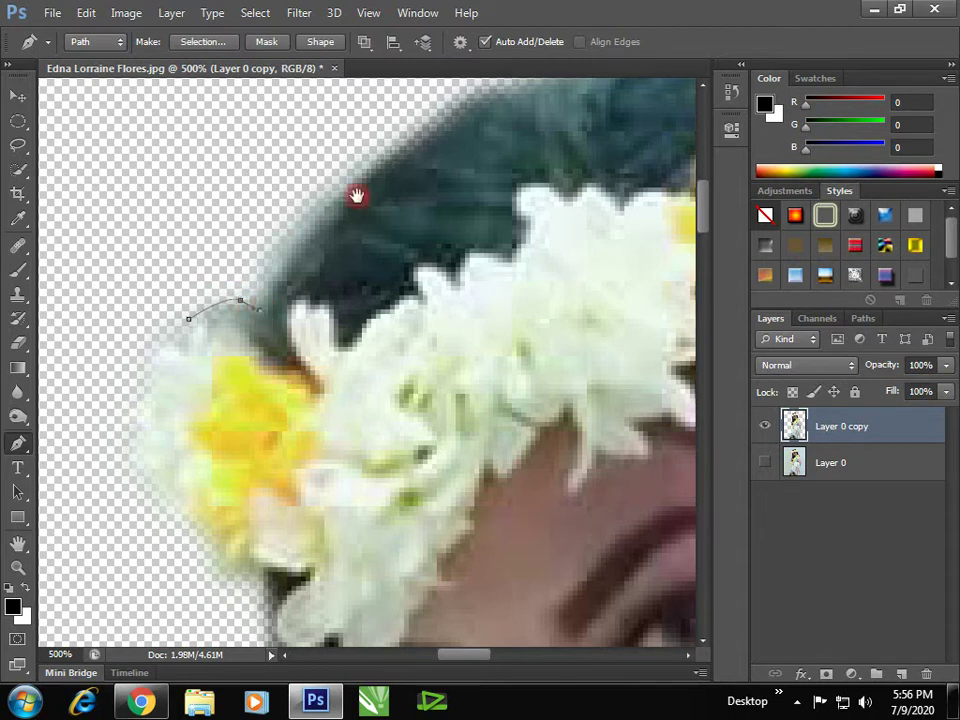
mouse_move(357, 195)
mouse_down()
mouse_move(304, 300)
mouse_move(366, 243)
mouse_move(422, 227)
mouse_up()
click(452, 153)
click(410, 133)
scroll(321, 170, left, 3)
click(348, 171)
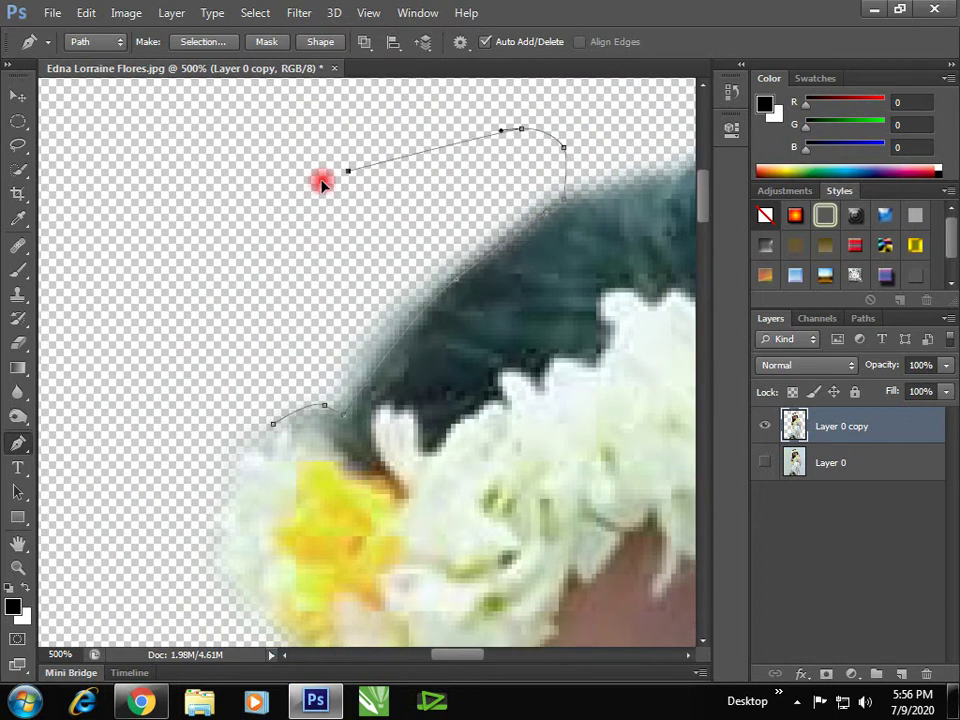
click(265, 186)
click(133, 258)
click(144, 392)
click(210, 405)
click(272, 423)
click(330, 432)
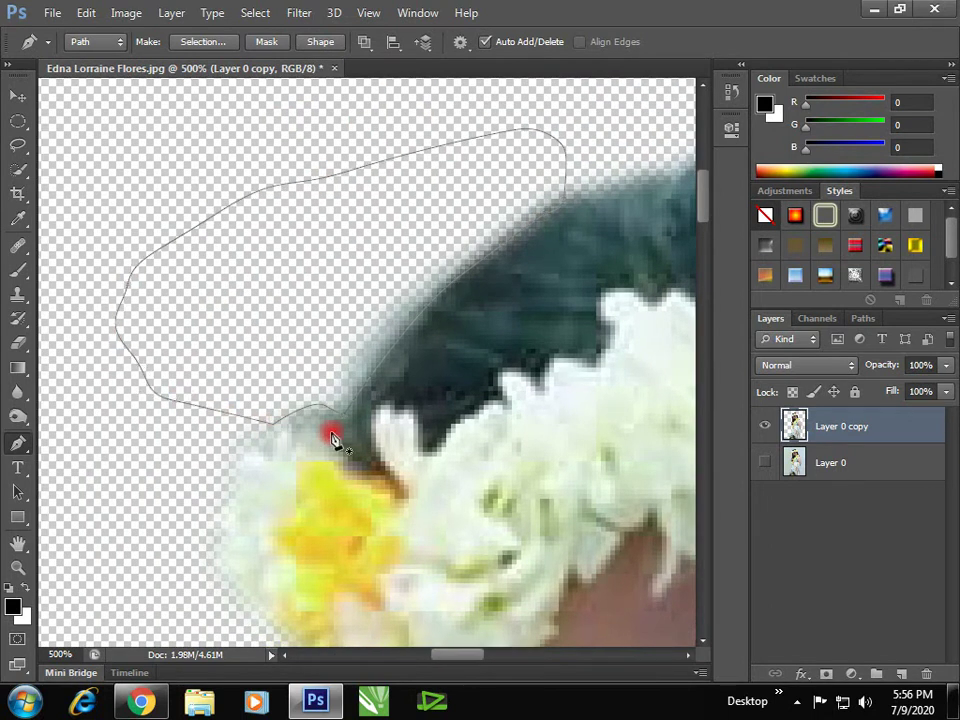
key(ctrl+Return)
- Feather the halo selection, deselect, and pan to the yellow flower and hair
click(18, 121)
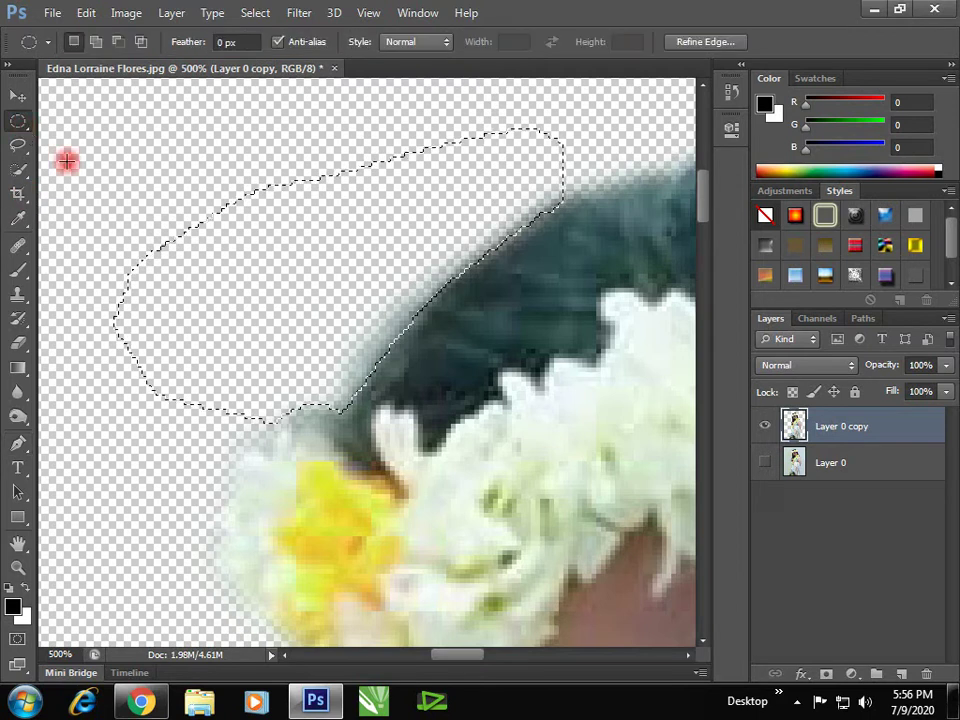
right_click(336, 259)
click(396, 315)
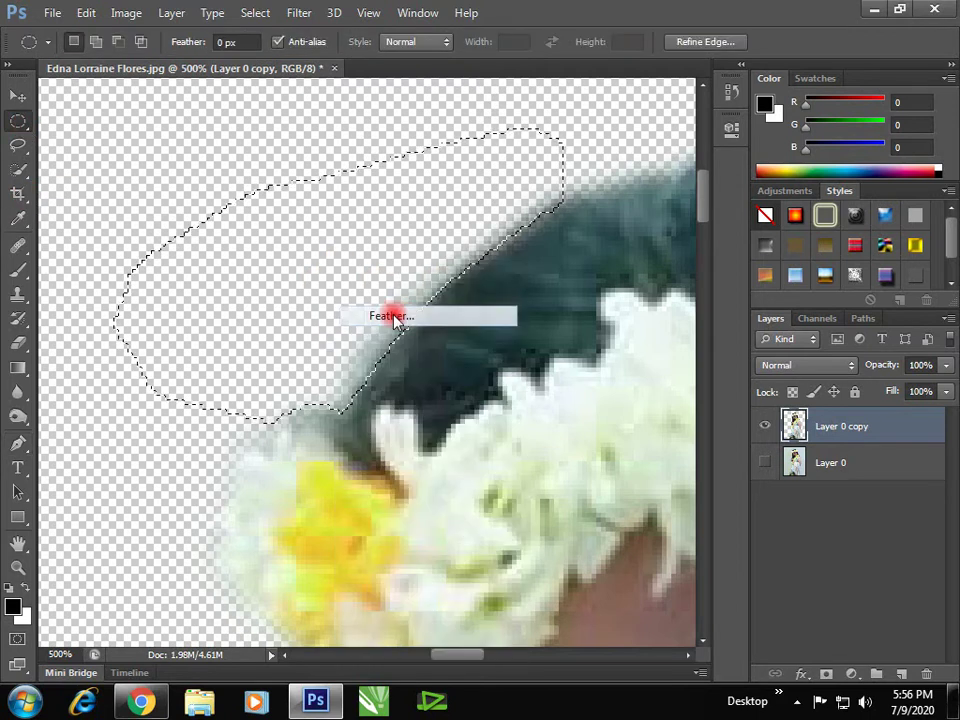
click(557, 243)
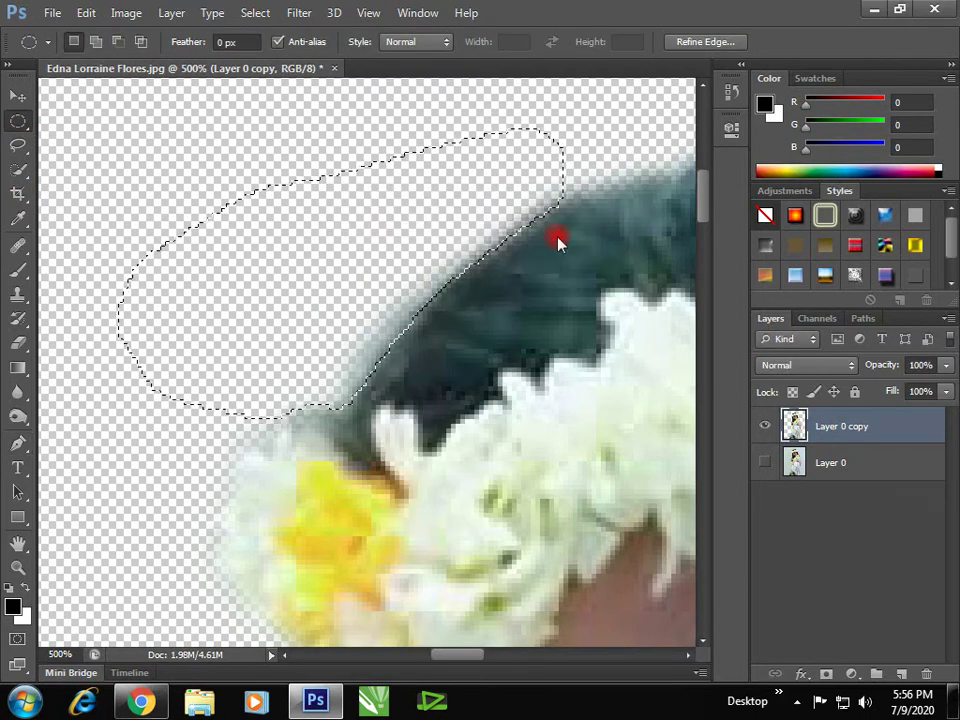
key(ctrl+d)
mouse_move(572, 272)
mouse_down()
mouse_move(361, 421)
mouse_move(332, 242)
mouse_up()
- Pan down past the ear and shoulder to the image's bottom edge
drag(362, 440, 364, 259)
drag(470, 650, 476, 472)
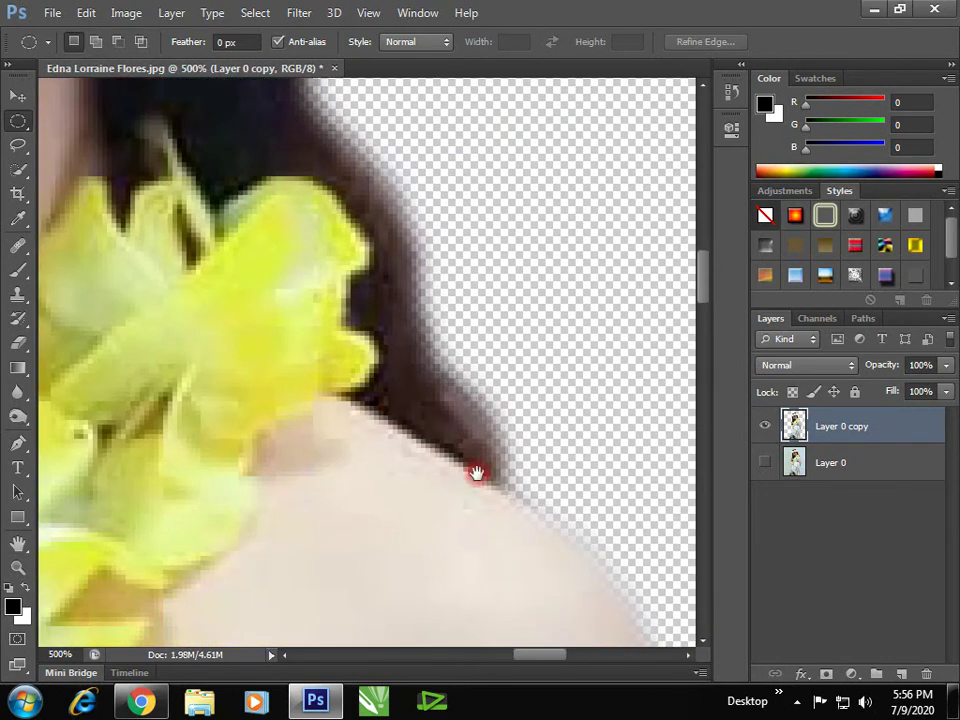
drag(539, 567, 369, 399)
drag(433, 388, 411, 294)
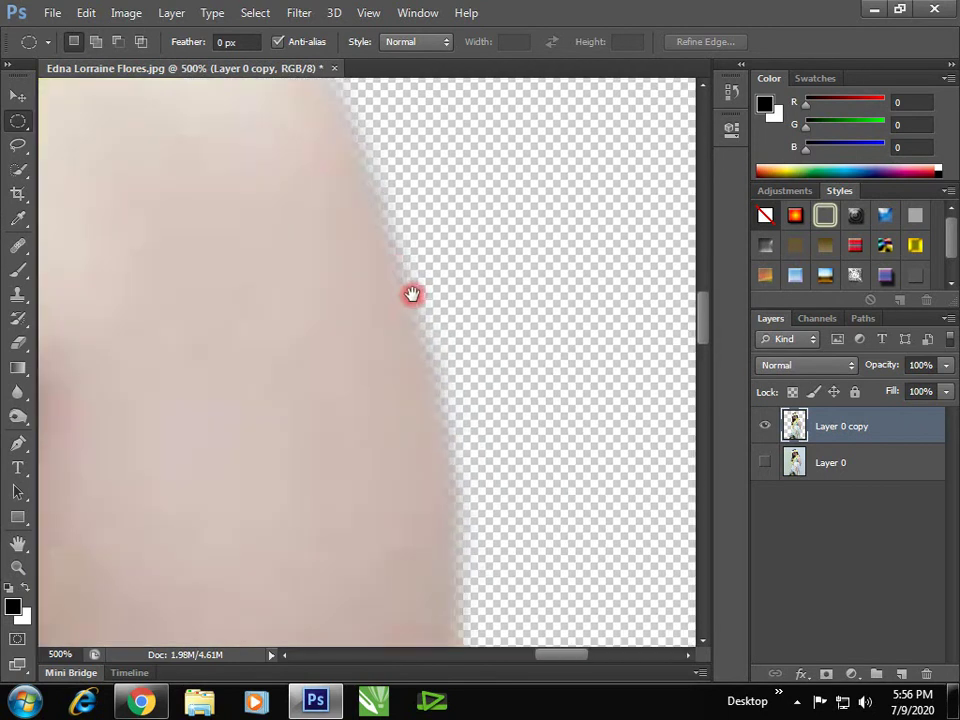
mouse_move(560, 420)
mouse_down()
mouse_move(444, 345)
mouse_move(430, 240)
mouse_up()
drag(422, 394, 425, 290)
mouse_move(482, 441)
mouse_down()
mouse_move(439, 306)
mouse_move(349, 273)
mouse_up()
drag(470, 480, 461, 326)
drag(460, 540, 456, 401)
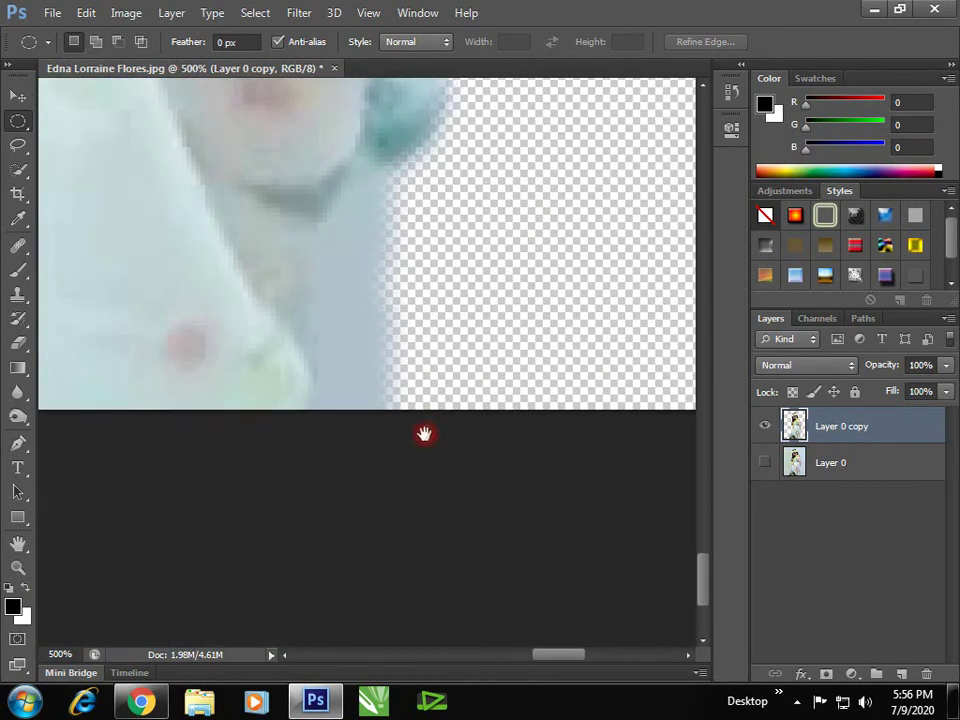
- Trace a closed Pen path around the pale fringe at the shawl's right edge and load it as a selection
key(p)
click(303, 405)
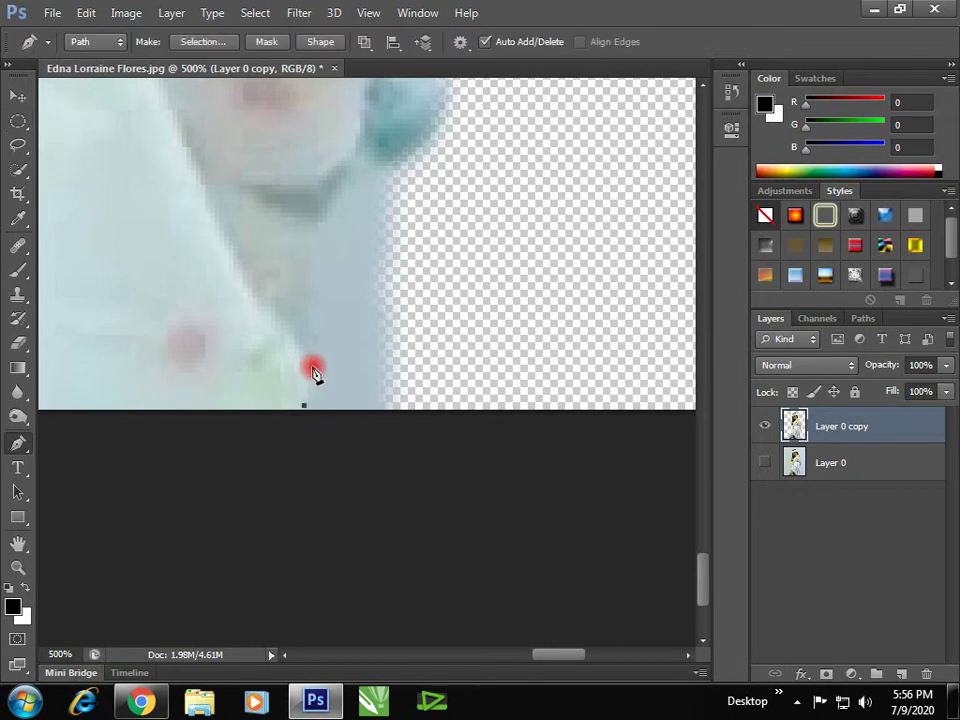
click(302, 316)
click(311, 250)
drag(332, 221, 330, 332)
click(328, 303)
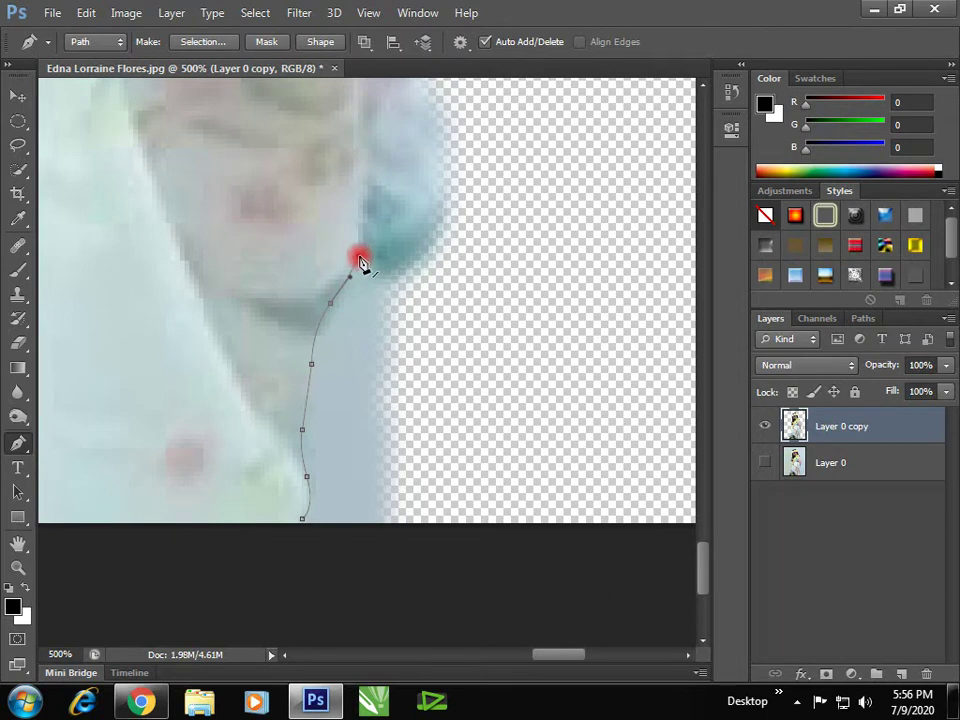
click(393, 263)
click(424, 280)
click(485, 373)
click(523, 441)
scroll(523, 441, down, 3)
click(510, 503)
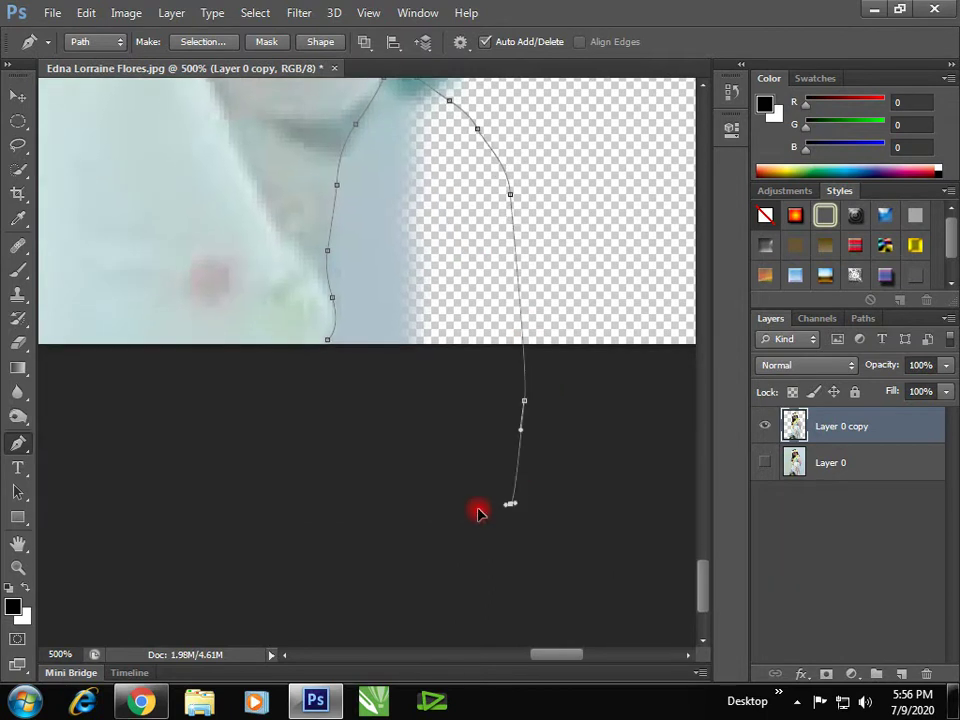
drag(378, 503, 368, 494)
drag(298, 396, 305, 376)
click(330, 348)
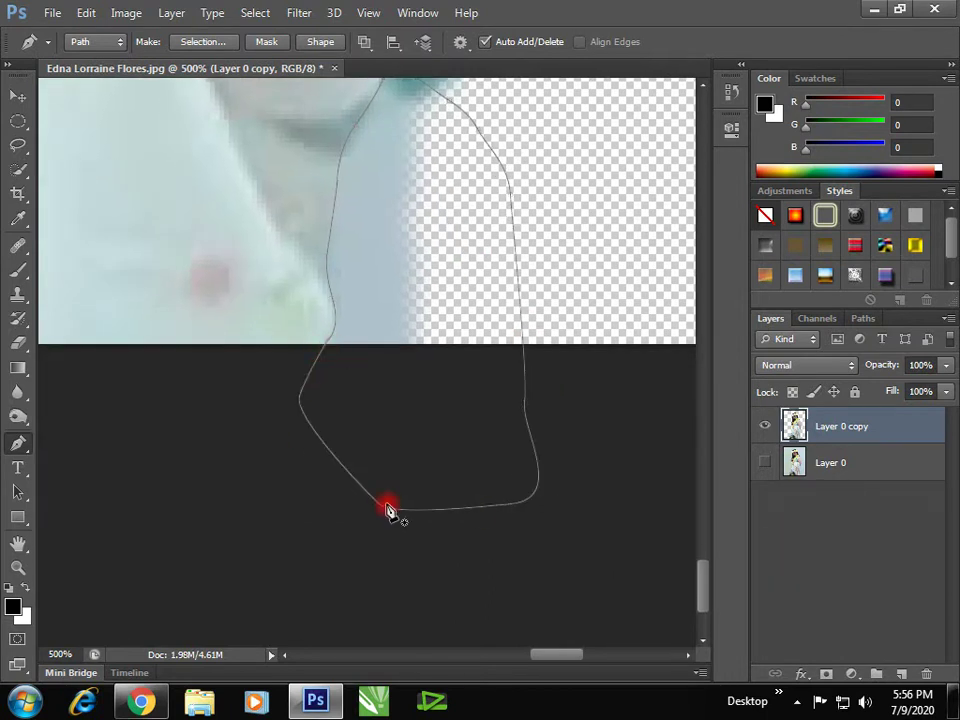
key(ctrl+Return)
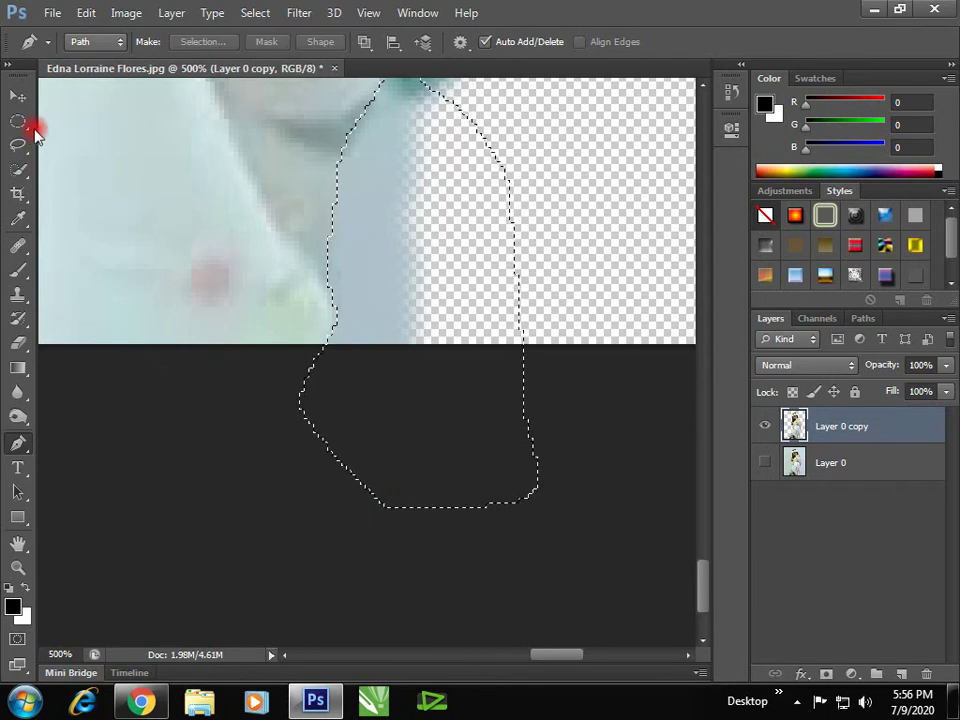
- Feather the selection by 2 px, delete the fringe, deselect, and zoom out
click(18, 120)
right_click(332, 206)
click(415, 251)
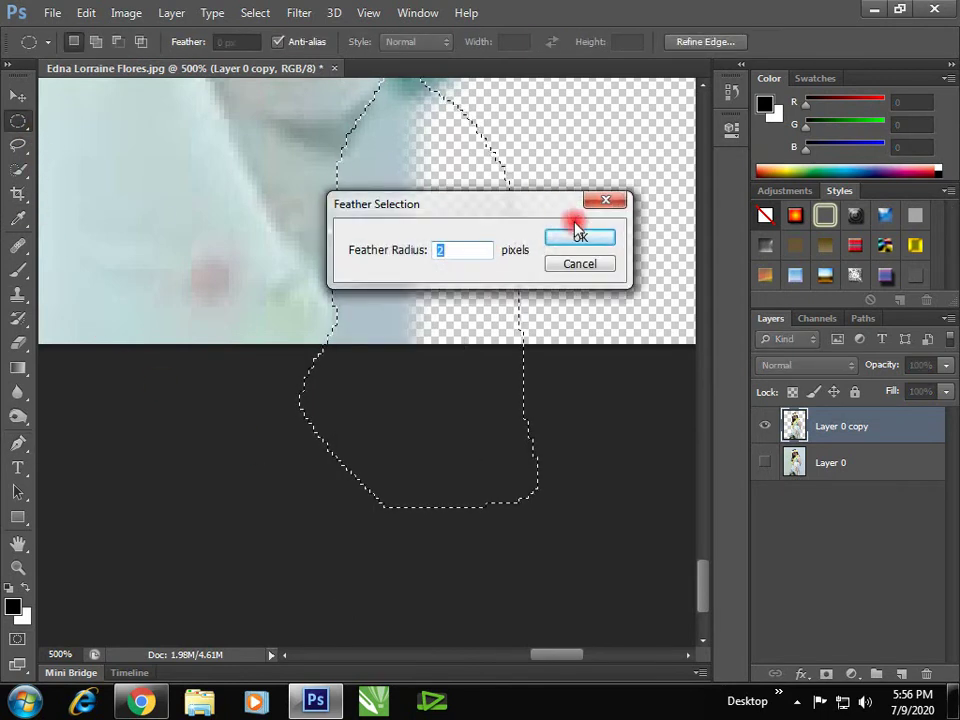
text(2)
click(580, 240)
key(Delete)
key(ctrl+d)
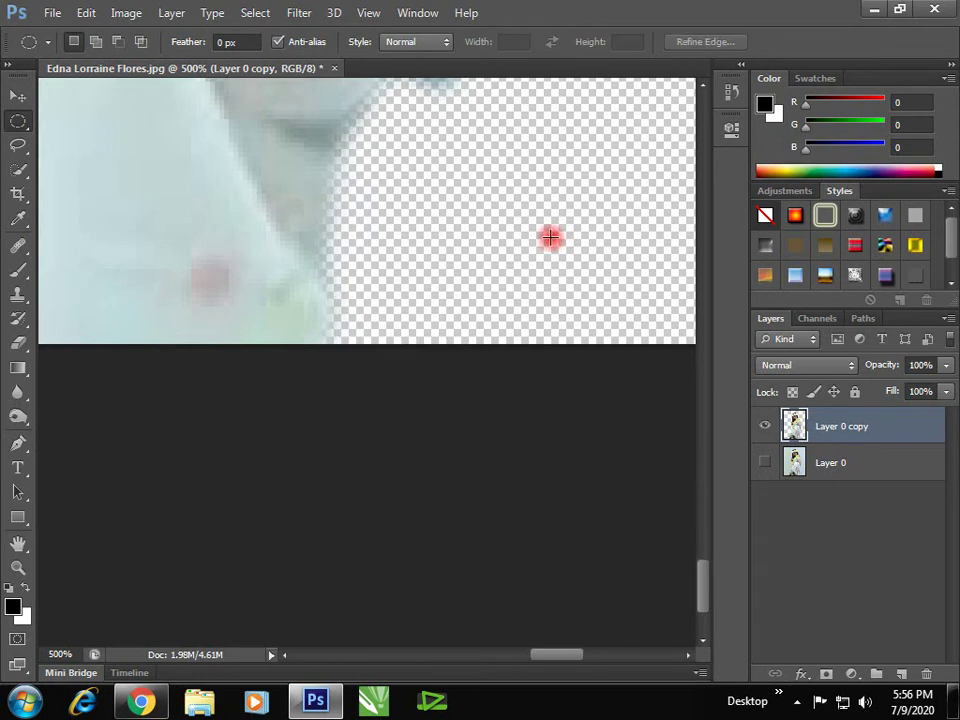
key(ctrl+minus)
- Zoom in on the woman's face and flower crown
key(ctrl+minus)
key(ctrl+minus)
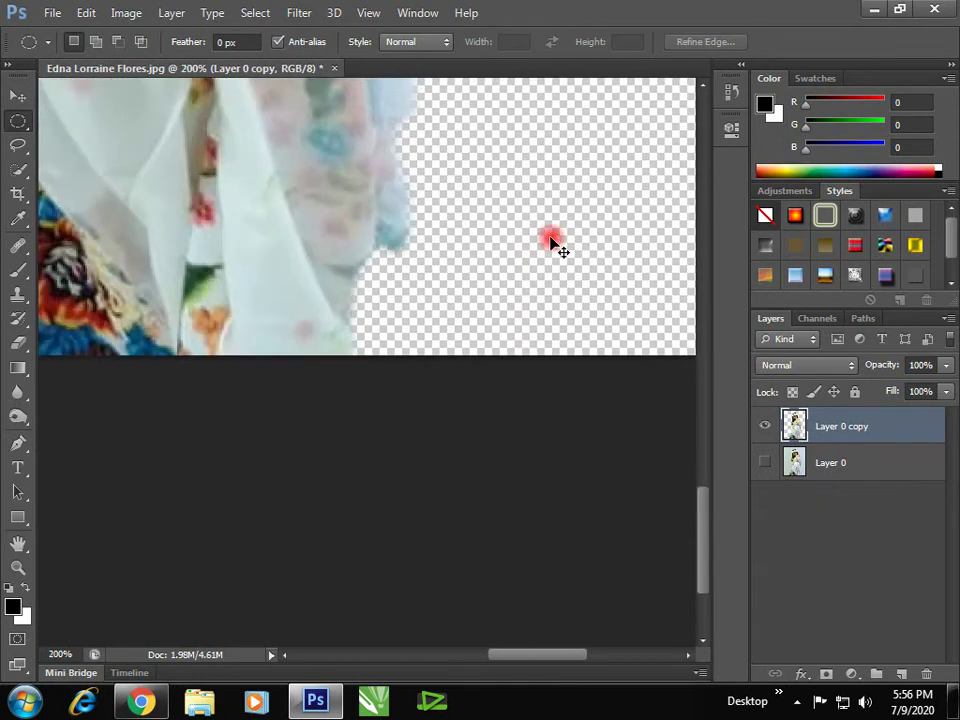
key(ctrl+minus)
key(ctrl+minus)
key(ctrl+minus)
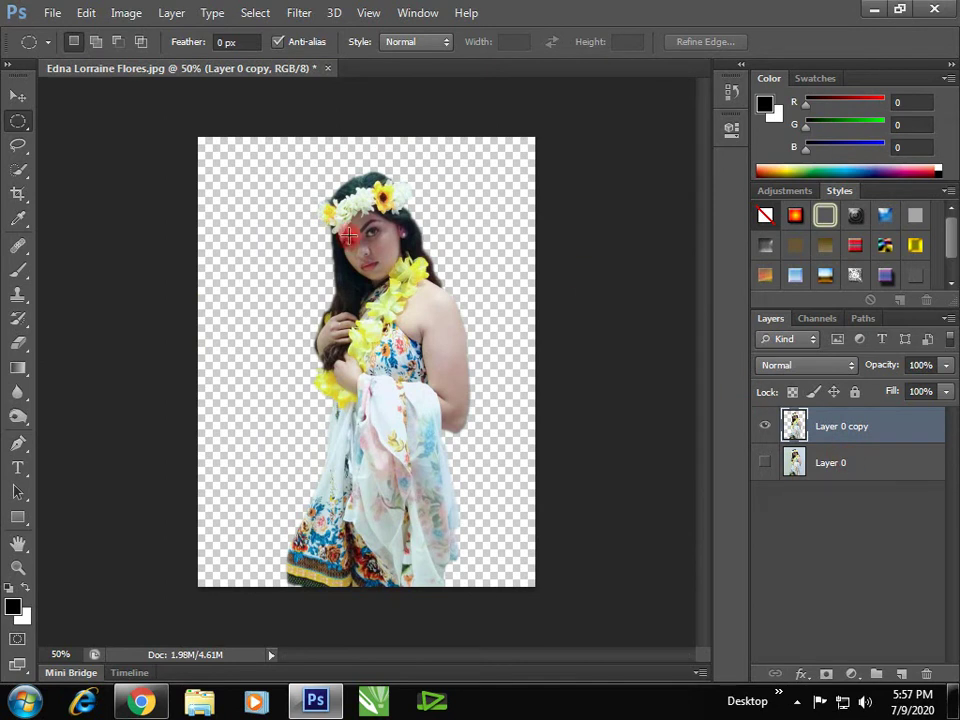
key(ctrl+plus)
key(ctrl+plus)
key(ctrl+plus)
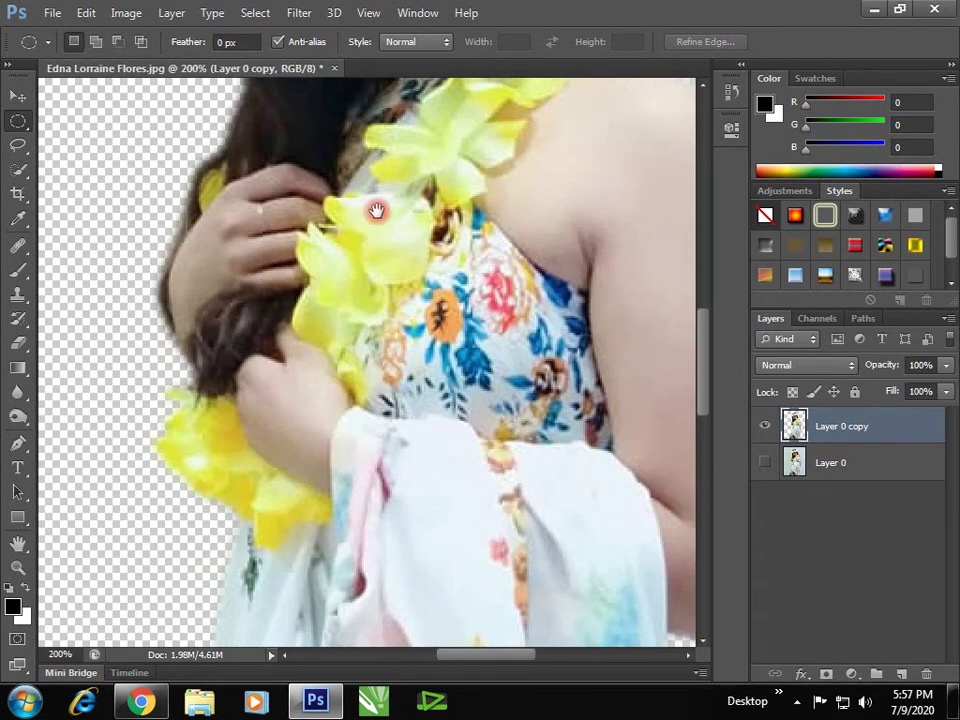
drag(375, 208, 348, 458)
drag(391, 133, 414, 339)
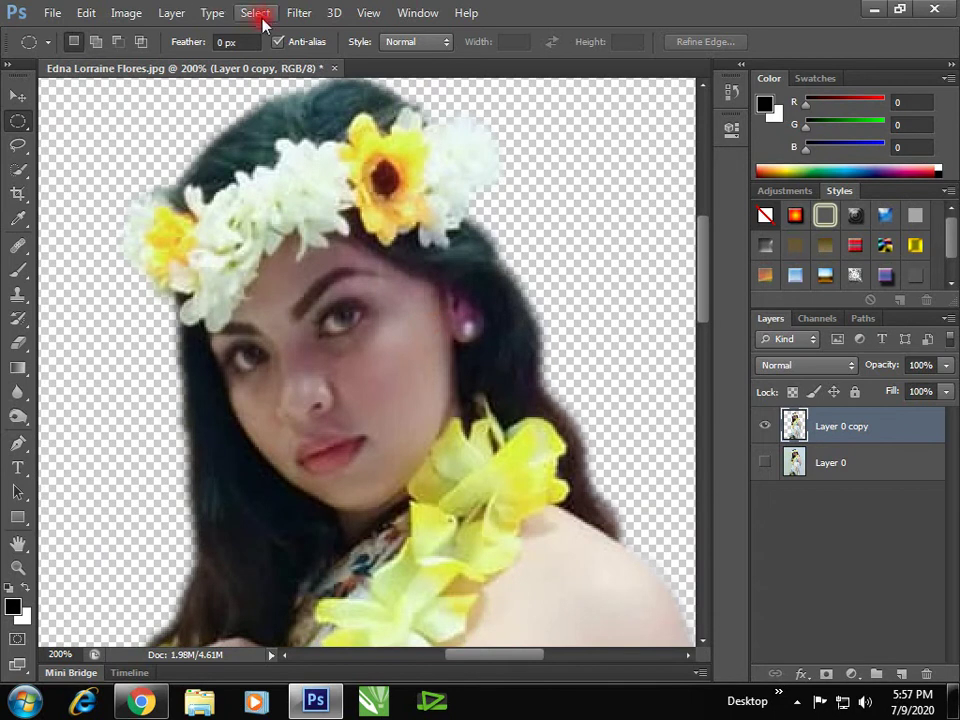
- Apply Imagenomic Portraiture to the cut-out with Fine smoothing left at 0
click(299, 13)
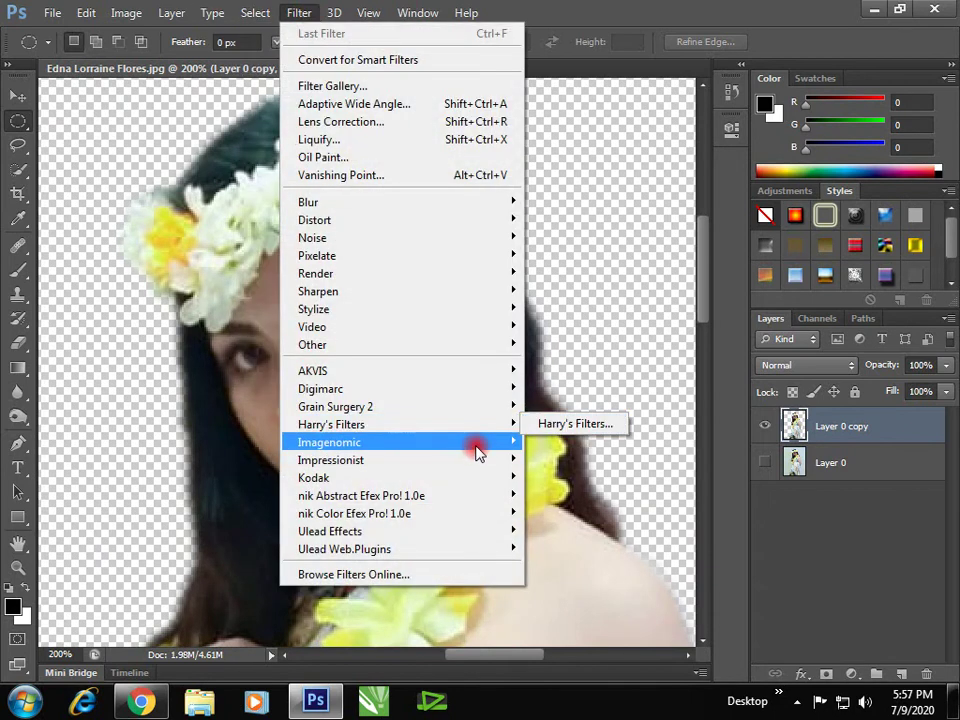
mouse_move(330, 442)
click(537, 461)
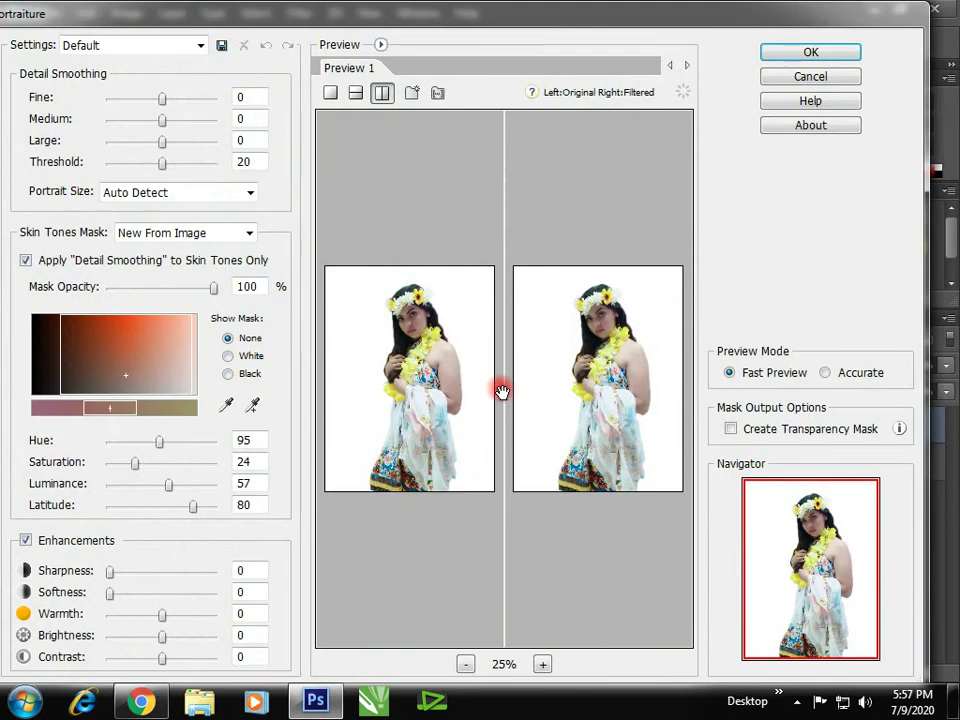
scroll(502, 391, up, 2)
scroll(502, 391, up, 3)
scroll(591, 236, up, 2)
mouse_move(591, 236)
mouse_down()
mouse_move(479, 595)
mouse_move(542, 643)
mouse_up()
mouse_move(591, 454)
mouse_down()
mouse_move(626, 471)
mouse_move(615, 363)
mouse_move(606, 369)
mouse_move(625, 460)
mouse_up()
drag(640, 400, 678, 409)
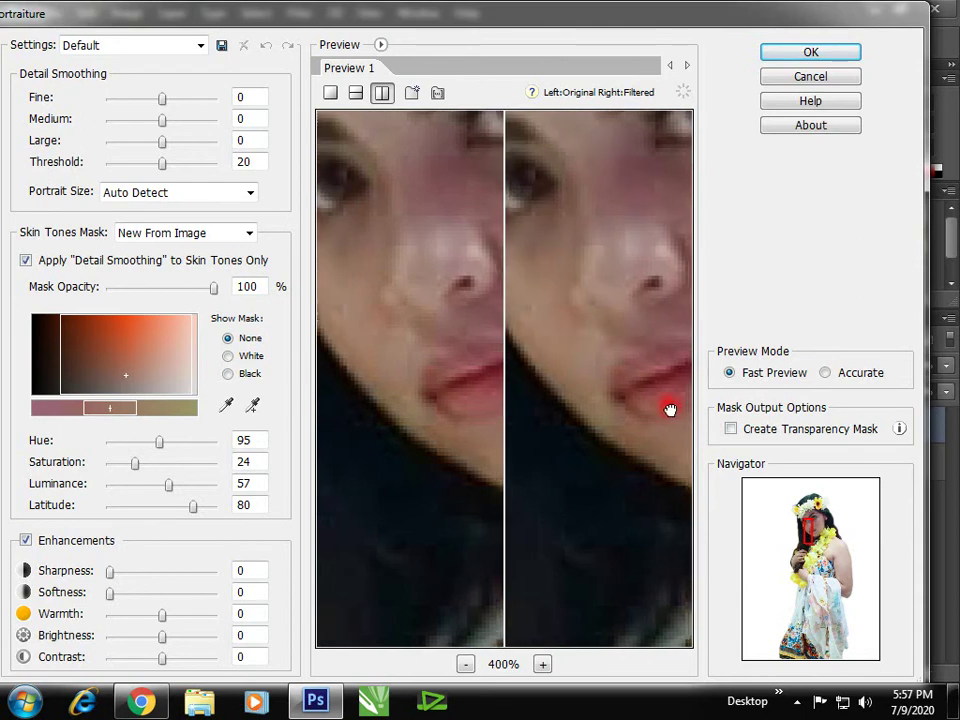
click(150, 101)
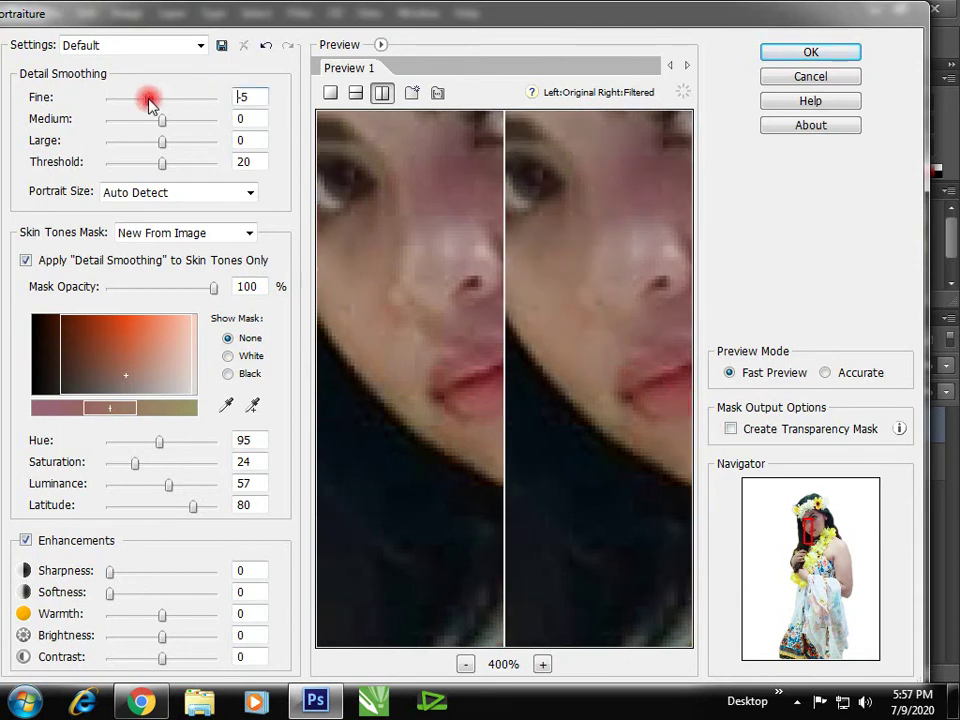
double_click(146, 96)
click(803, 52)
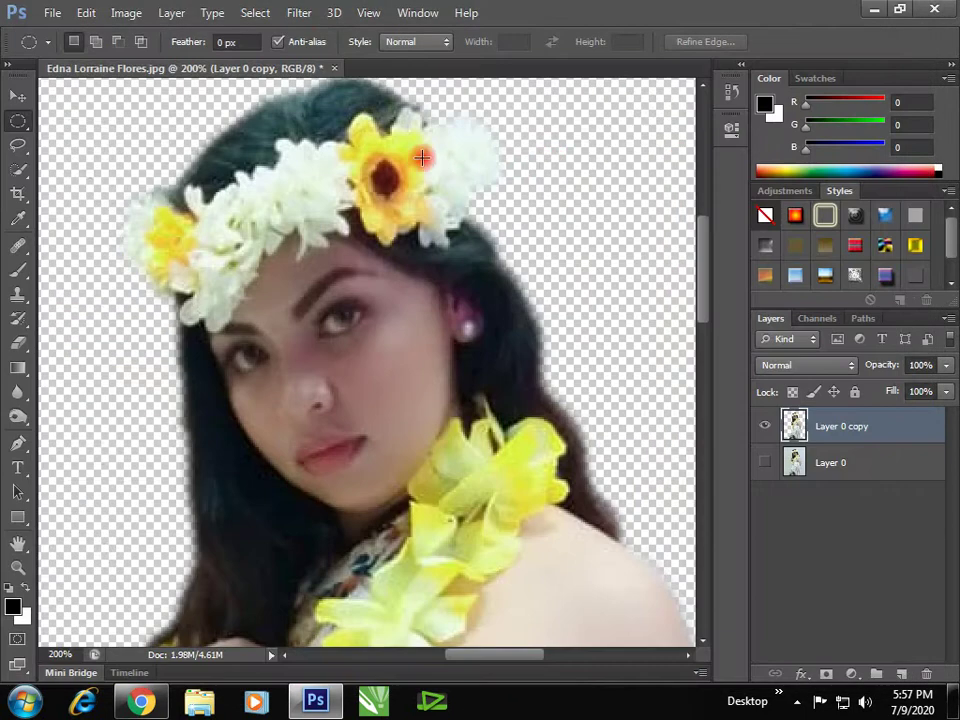
- Apply Noiseware Professional after checking the face at 200% preview, then zoom out to the full image
click(300, 14)
mouse_move(330, 442)
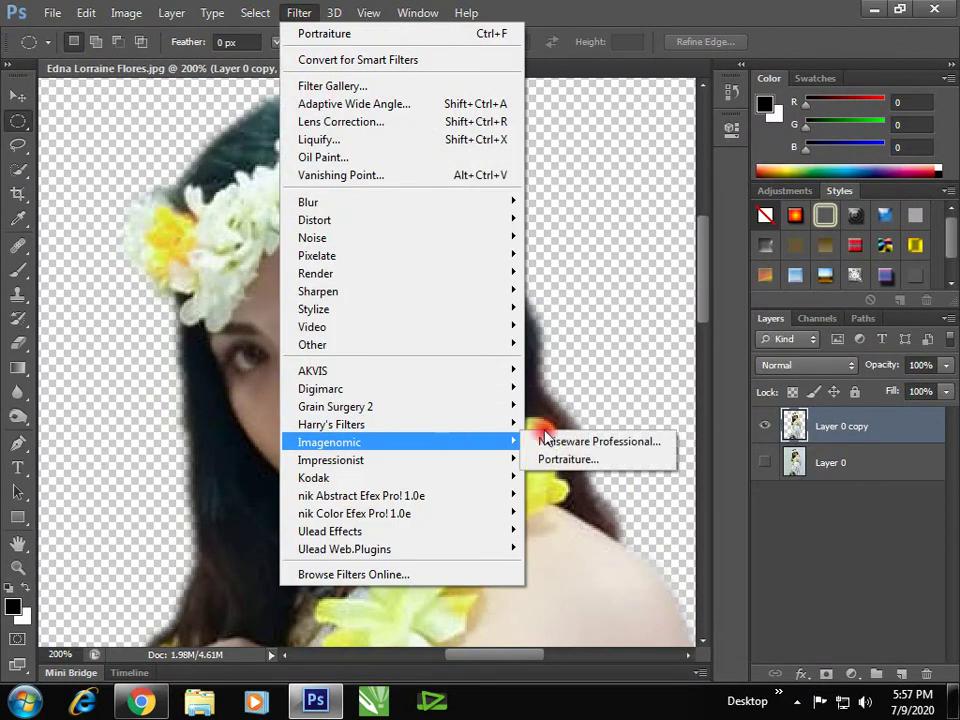
click(547, 443)
drag(553, 388, 609, 514)
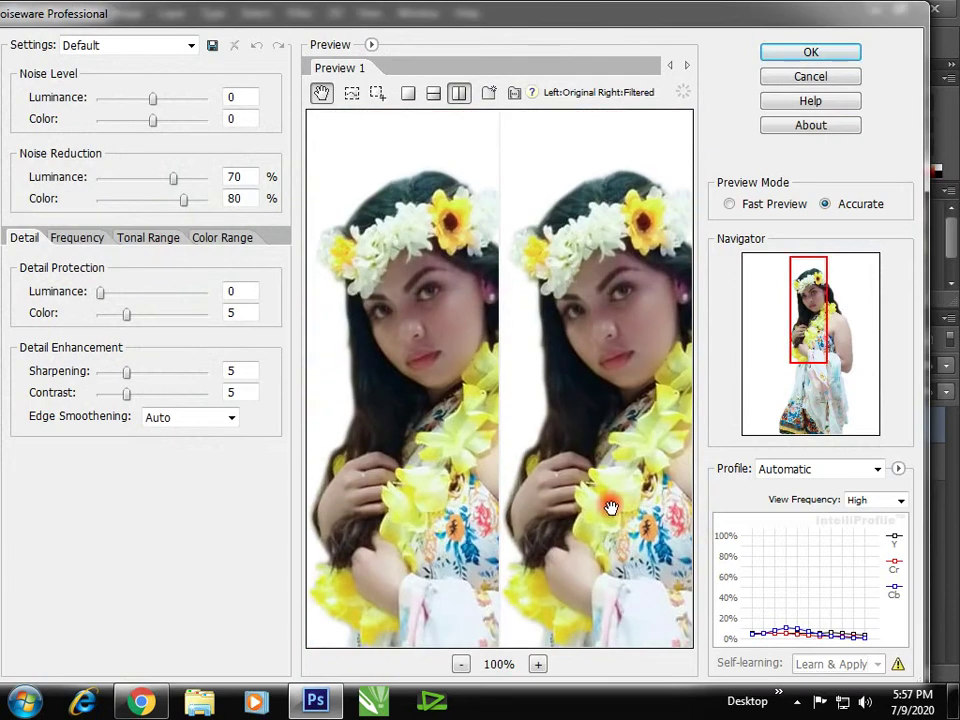
ctrl+click(608, 501)
ctrl+click(620, 332)
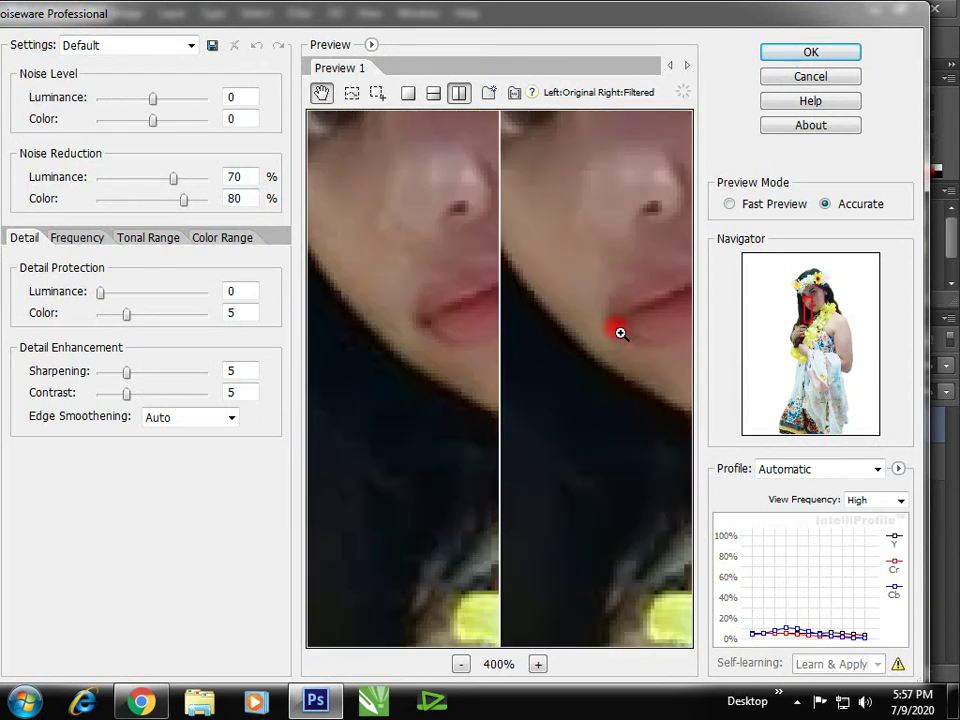
mouse_move(620, 330)
mouse_down()
mouse_move(538, 497)
mouse_move(499, 491)
mouse_move(490, 458)
mouse_move(556, 478)
mouse_up()
click(811, 52)
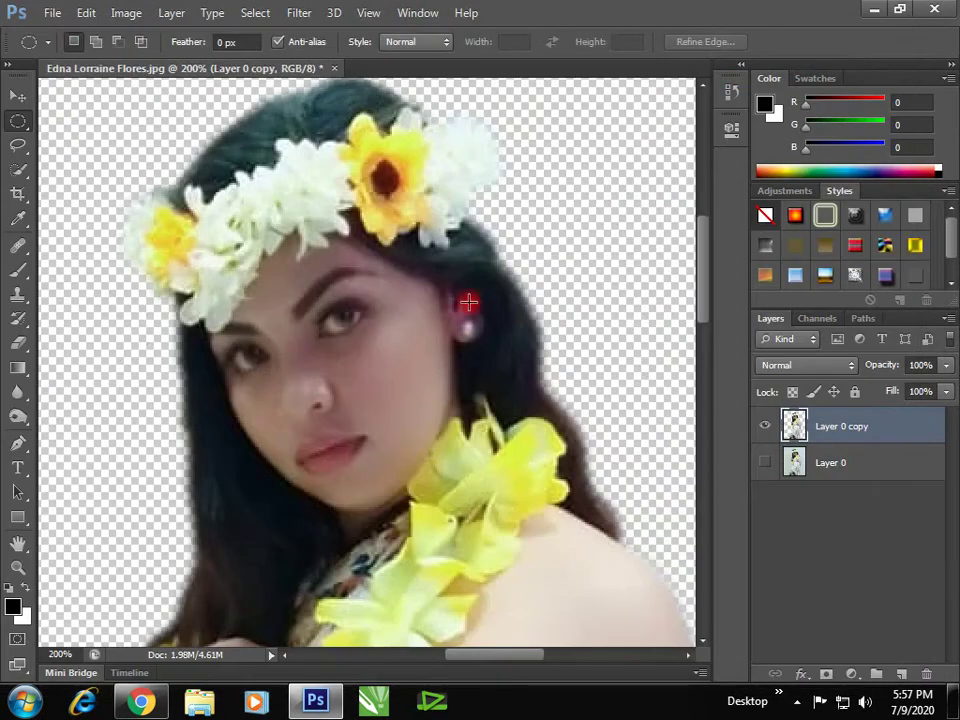
key(ctrl+minus)
key(ctrl+minus)
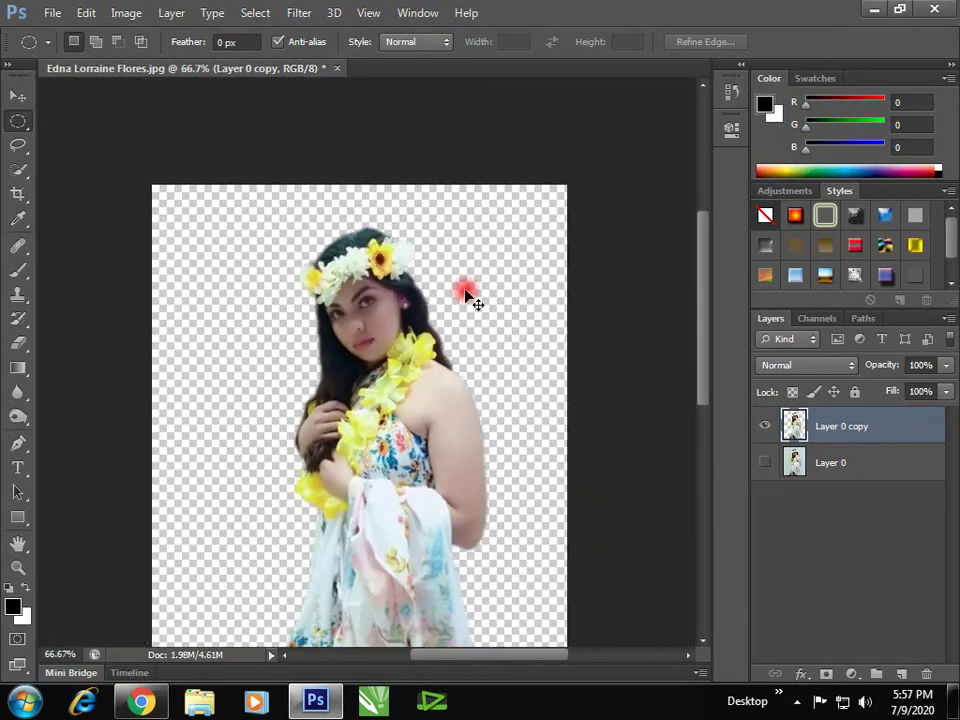
key(ctrl+minus)
key(ctrl+minus)
- In a new Chrome tab, search Google for 'yellowish wall paper full hd'
click(143, 703)
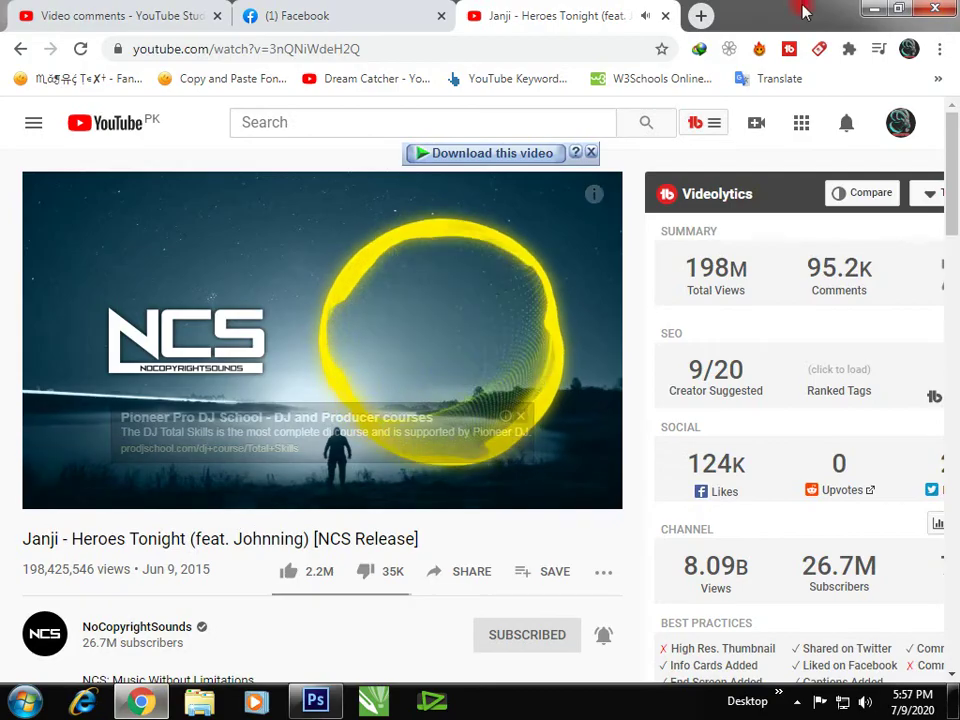
click(703, 14)
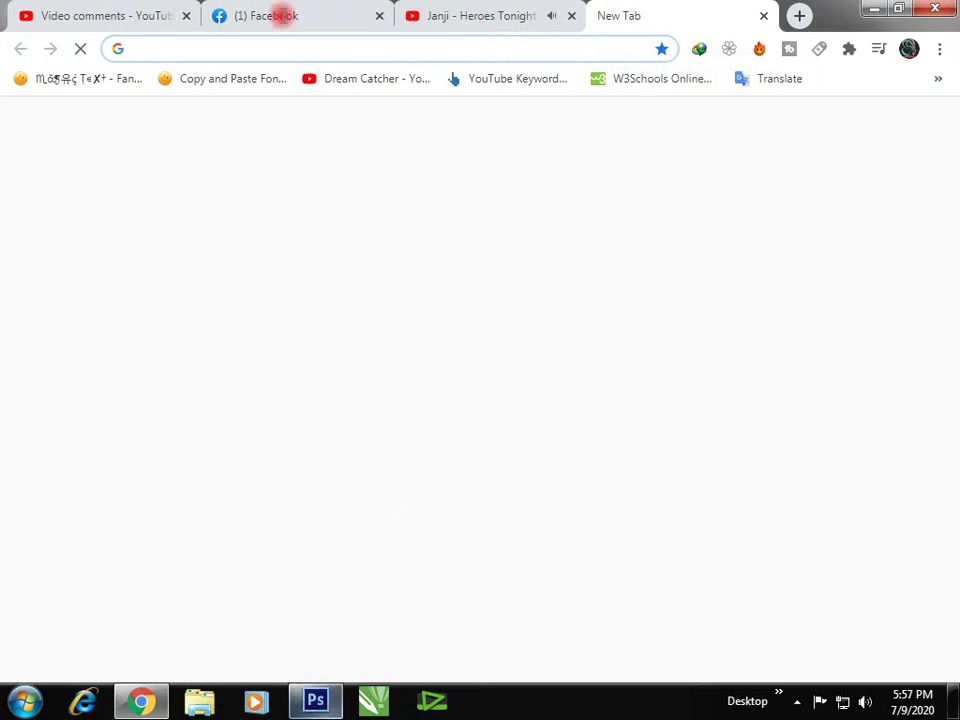
click(262, 49)
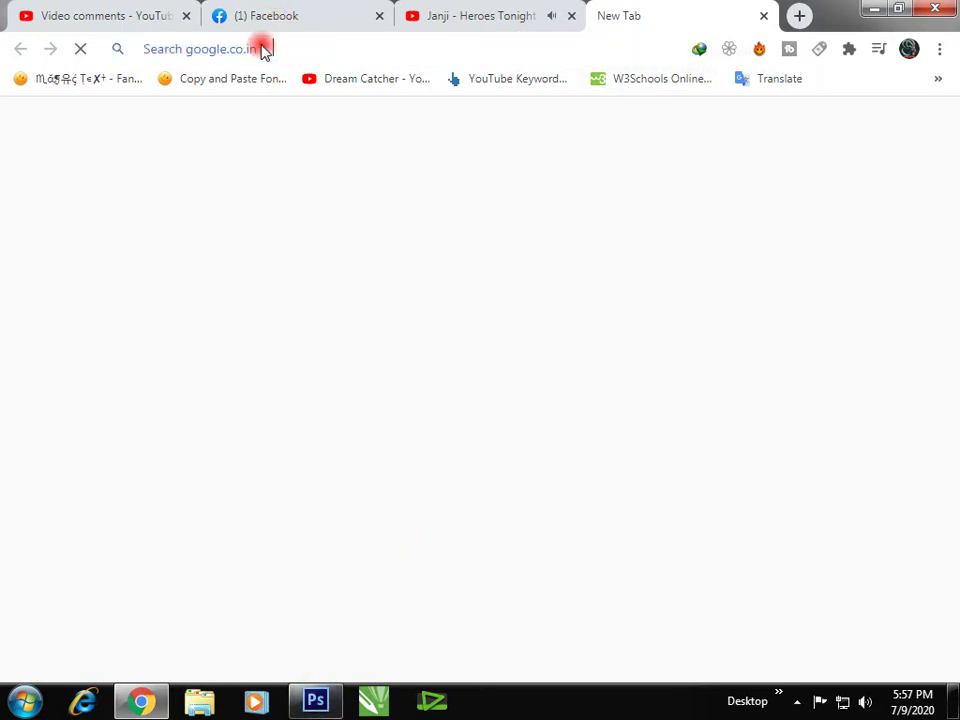
click(281, 48)
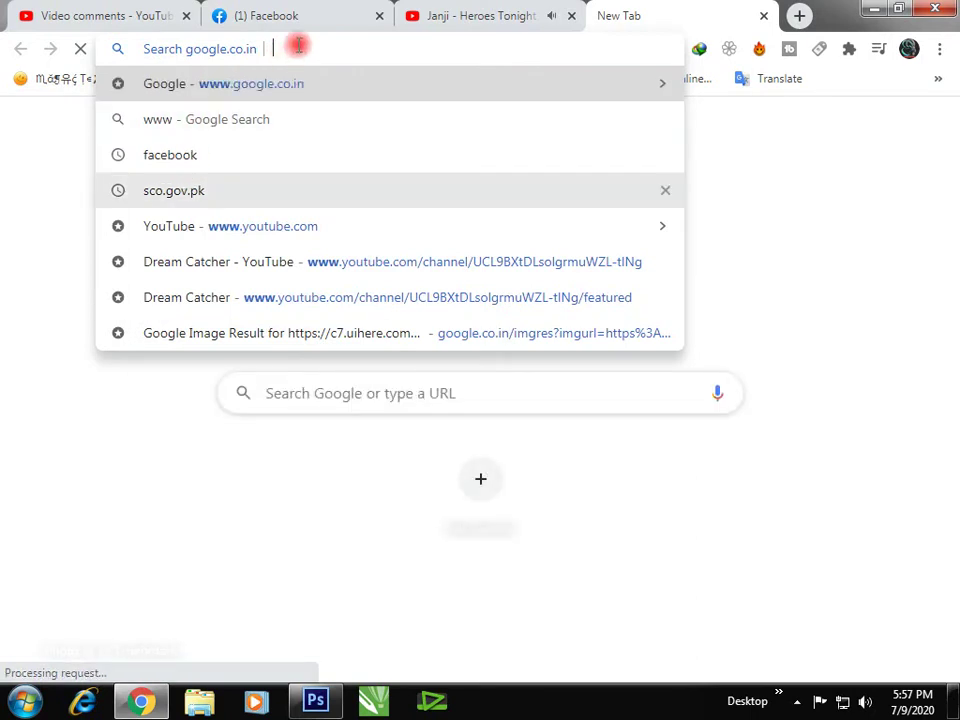
text(ww)
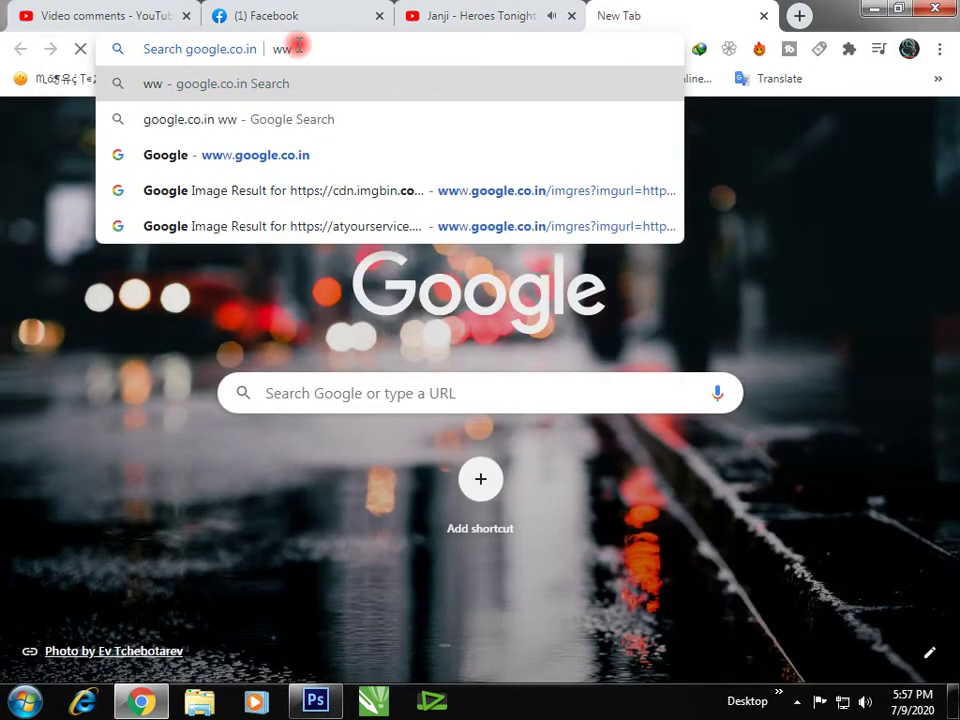
text(w)
drag(300, 45, 255, 48)
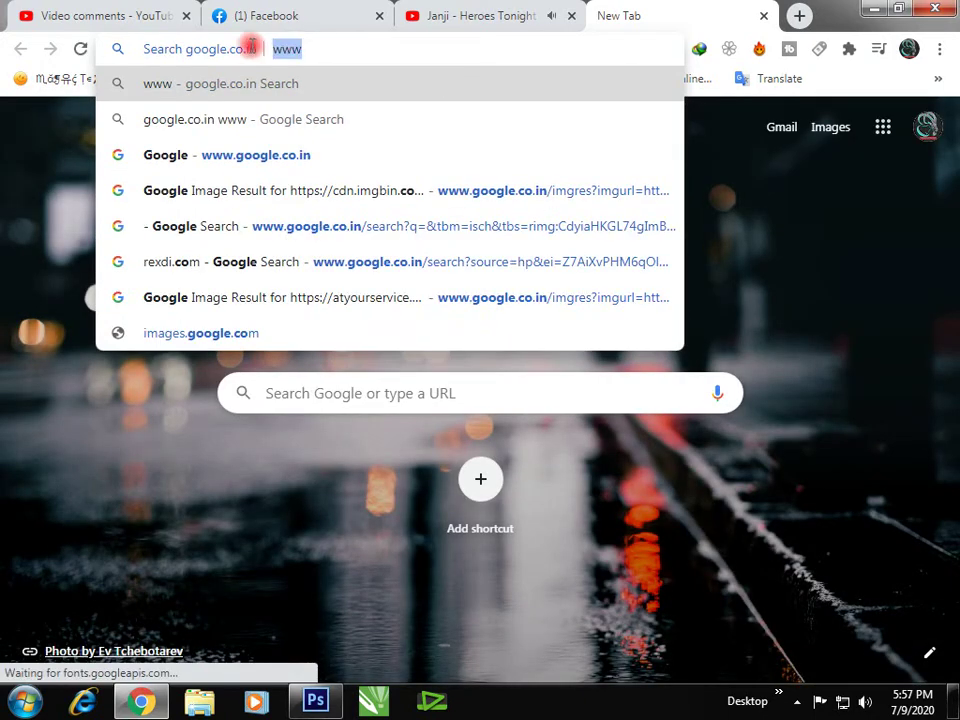
text(yel)
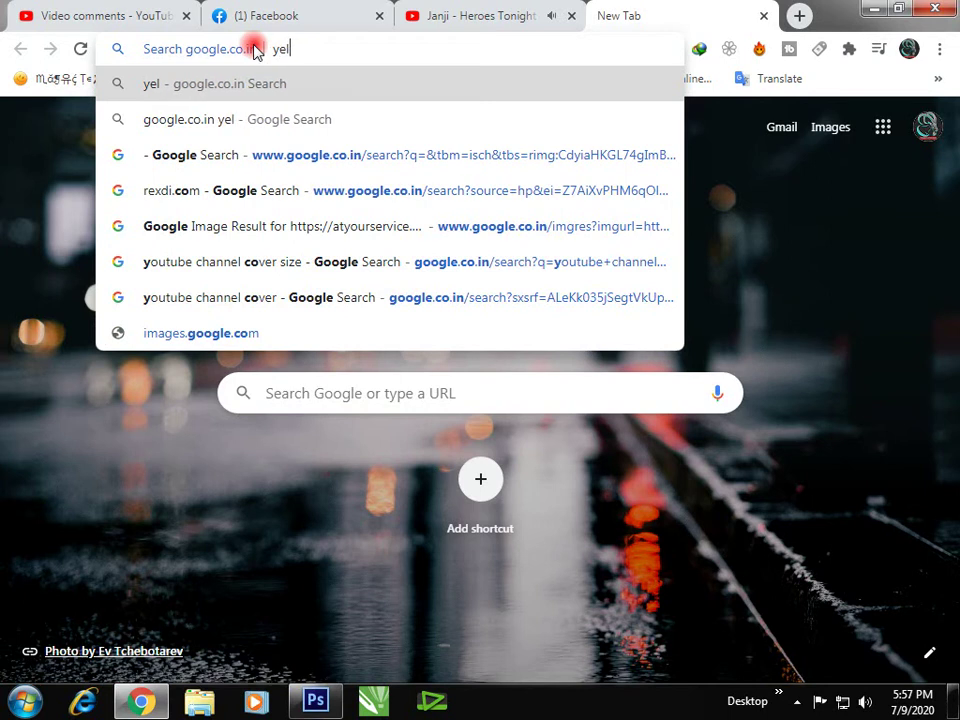
text(lowish )
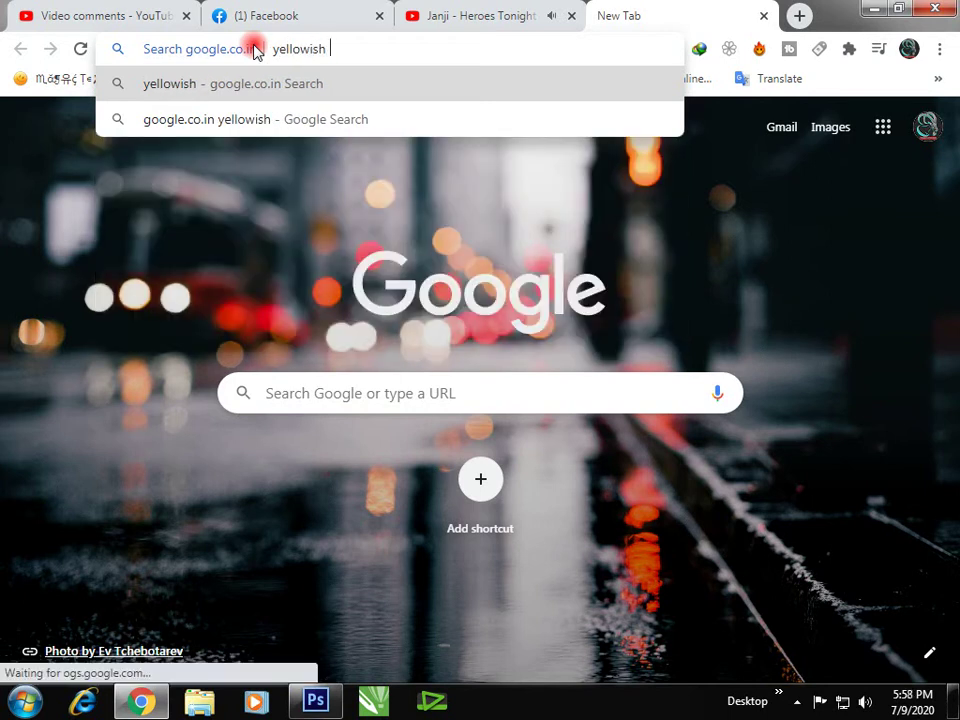
text(wall pap)
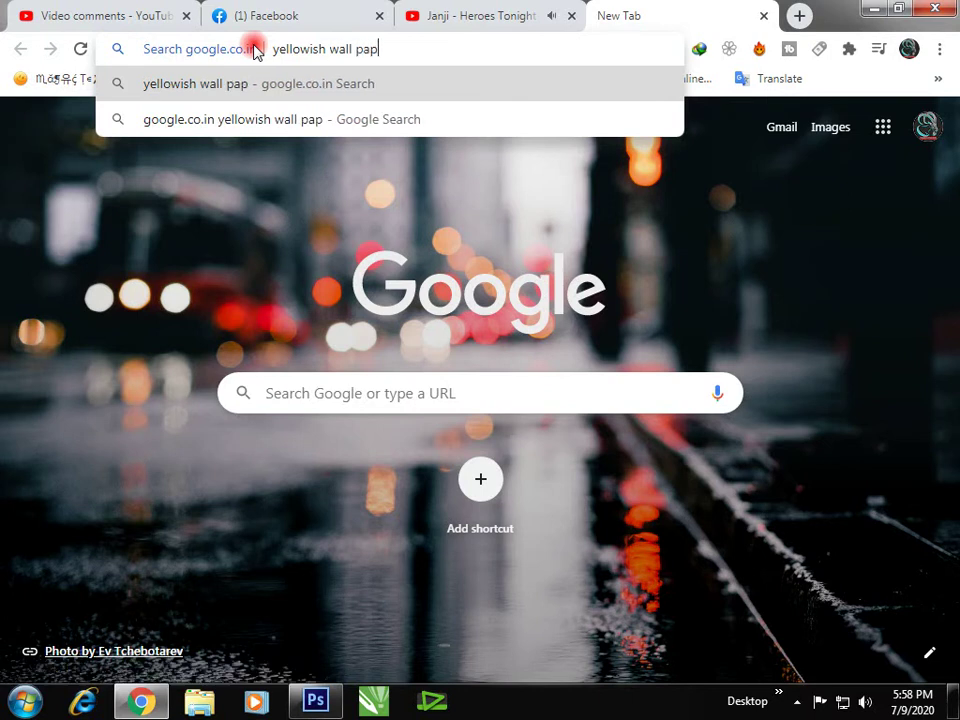
text(er fu)
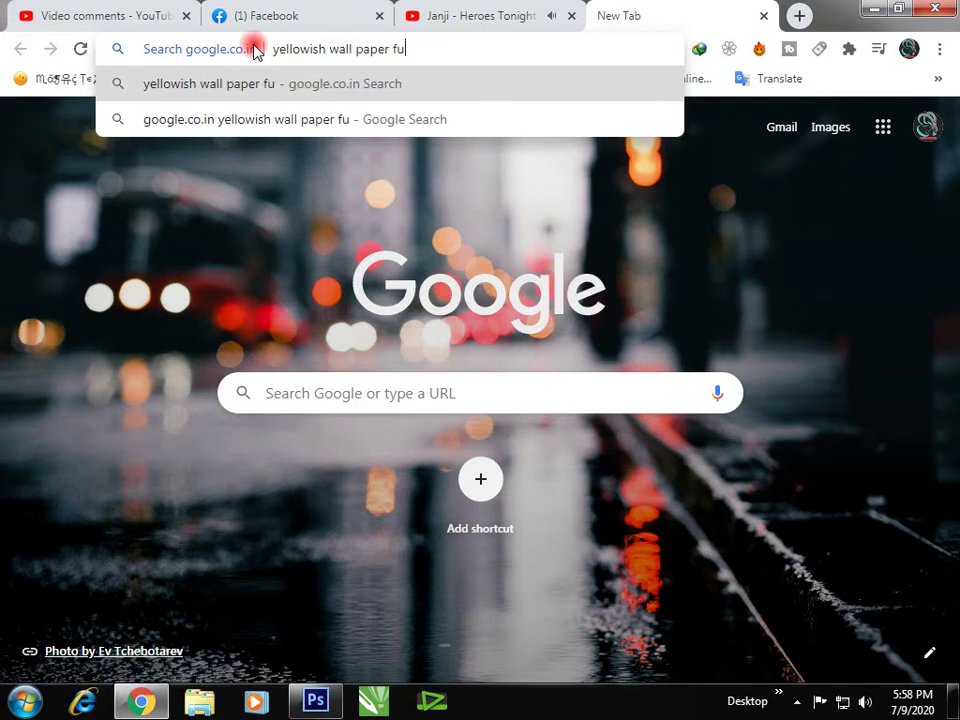
text(ll hd)
key(Return)
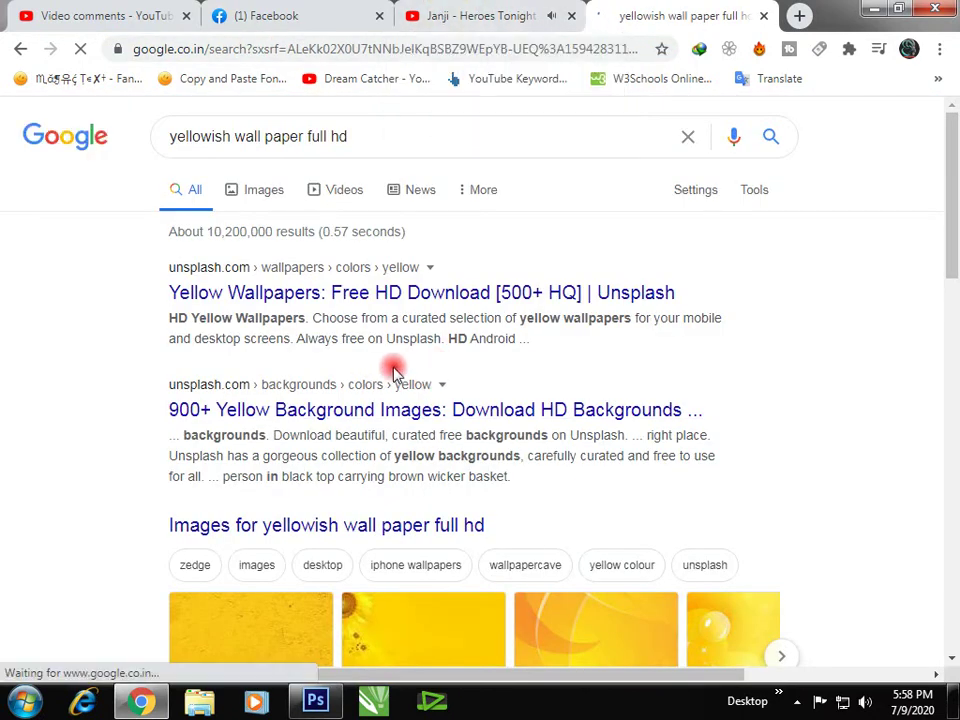
- Preview the 1000 × 1500 pale yellow Unsplash wallpaper in Images results and choose Save image as
scroll(398, 366, down, 2)
scroll(398, 366, down, 2)
click(349, 379)
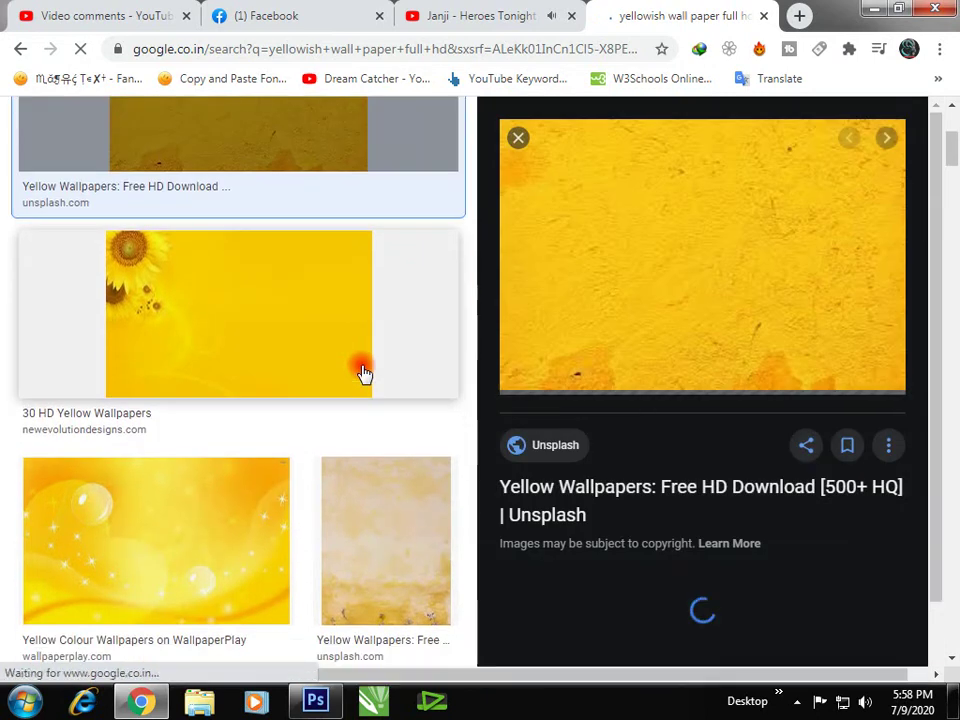
scroll(441, 316, down, 3)
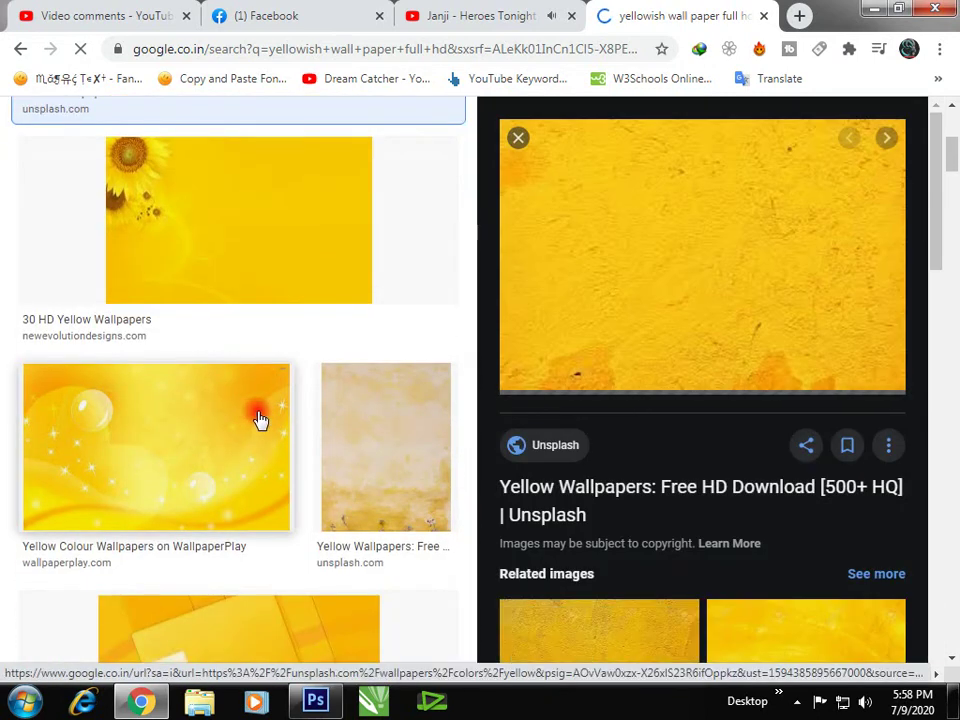
scroll(259, 418, down, 2)
click(349, 260)
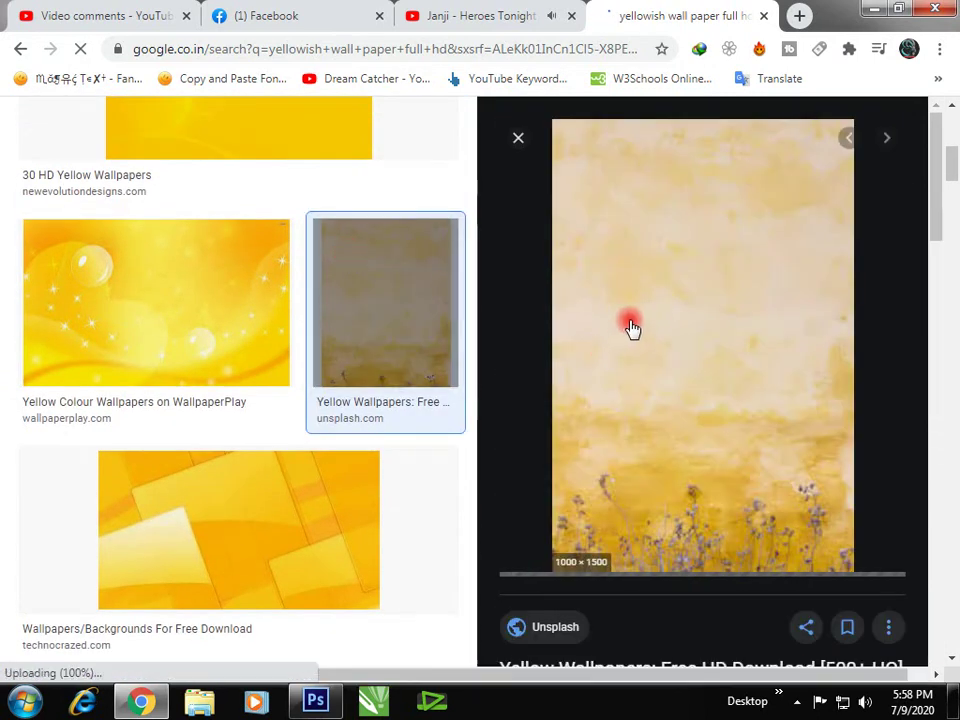
right_click(622, 252)
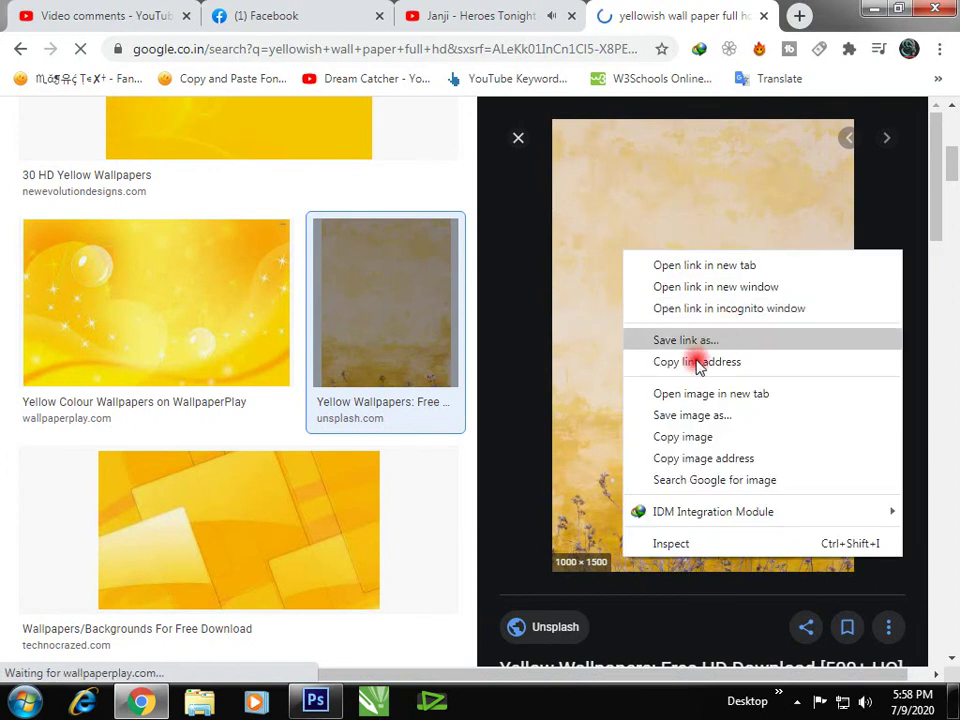
click(687, 418)
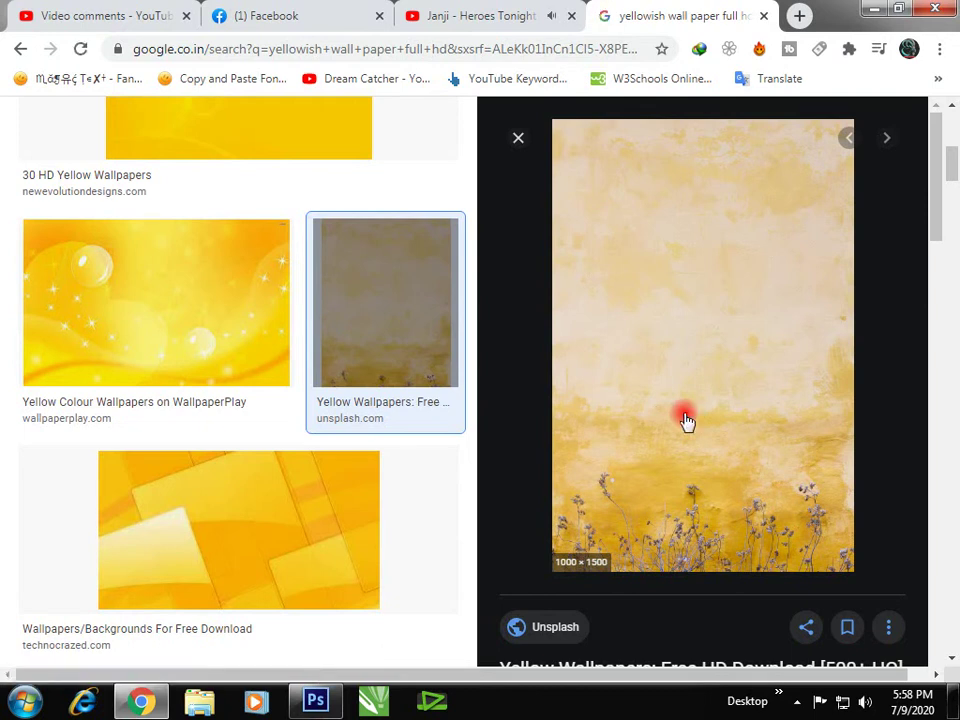
- Save the yellow wallpaper to the Desktop as a JPEG
right_click(684, 418)
key(v)
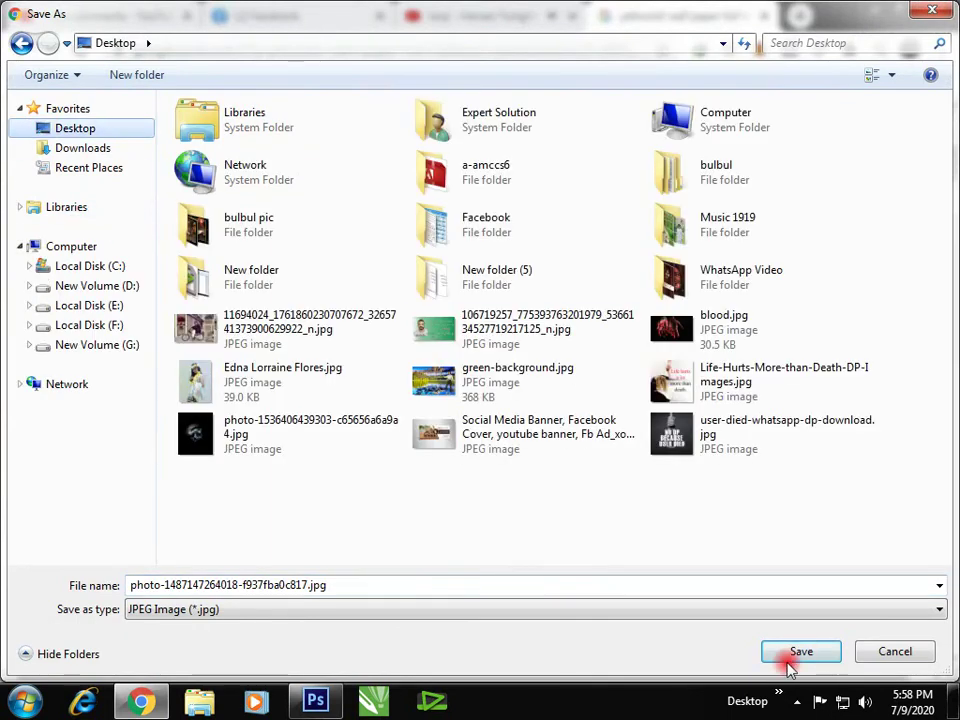
click(786, 655)
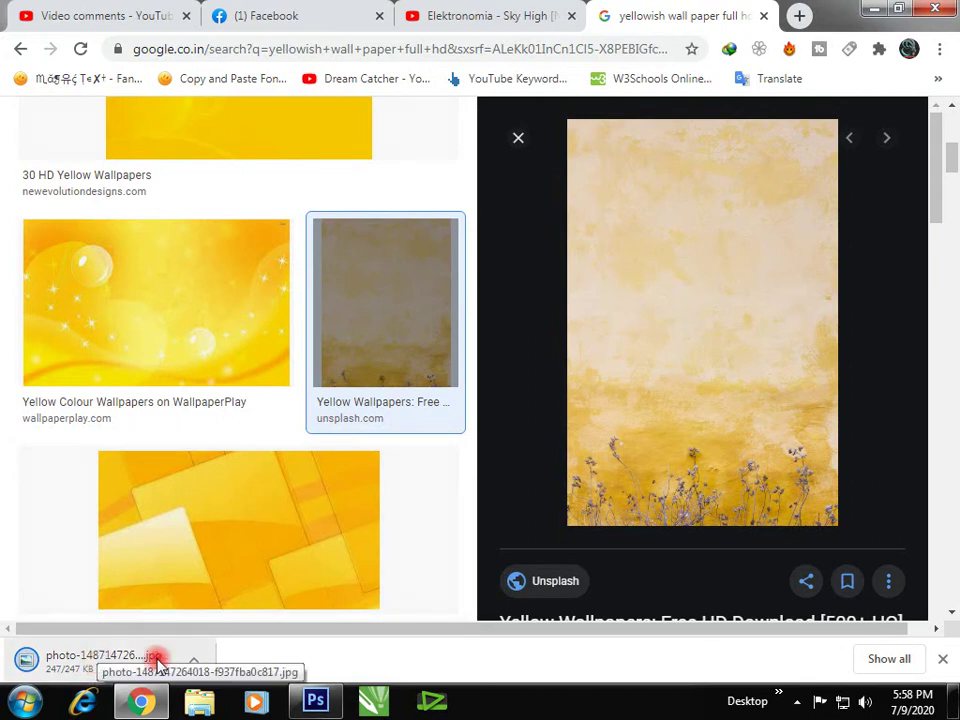
- Check the downloaded file's options, briefly return to Photoshop, then pause and resume the download
click(203, 664)
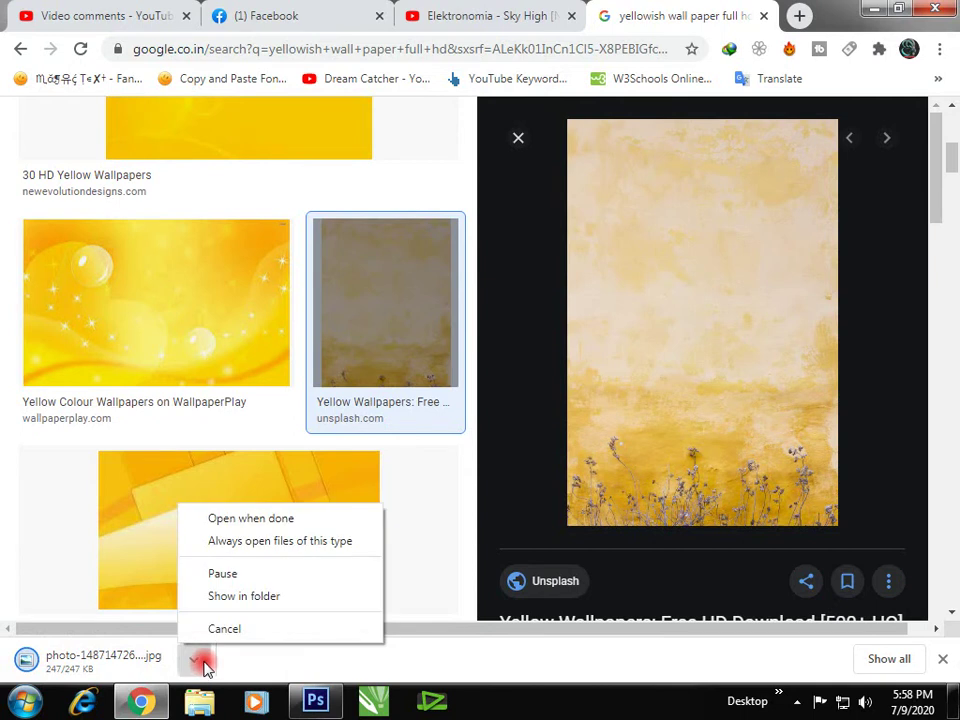
click(336, 666)
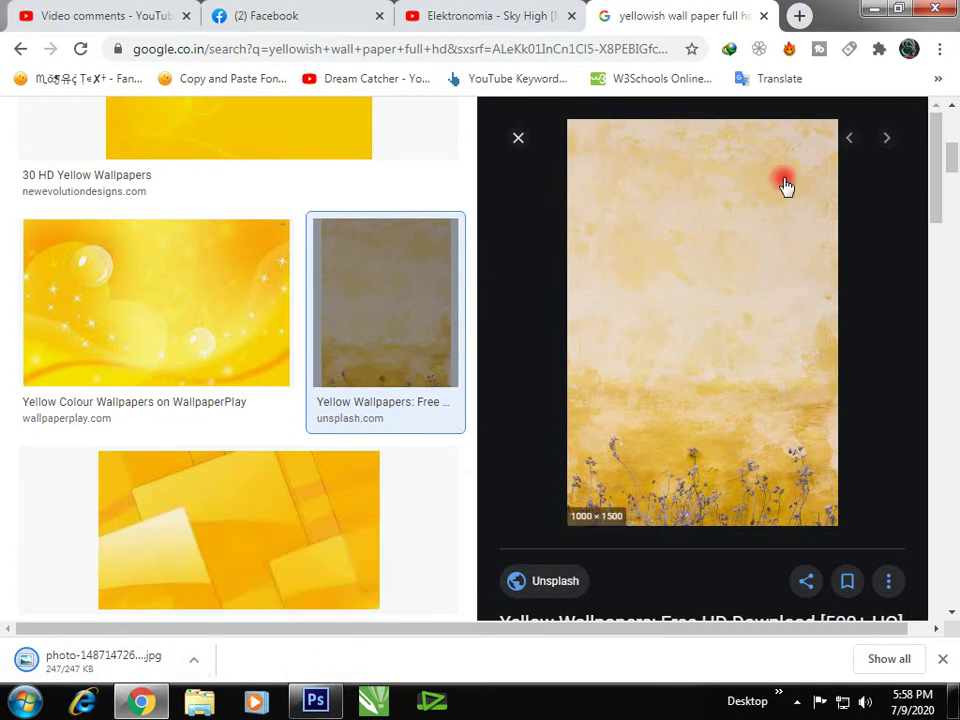
click(872, 9)
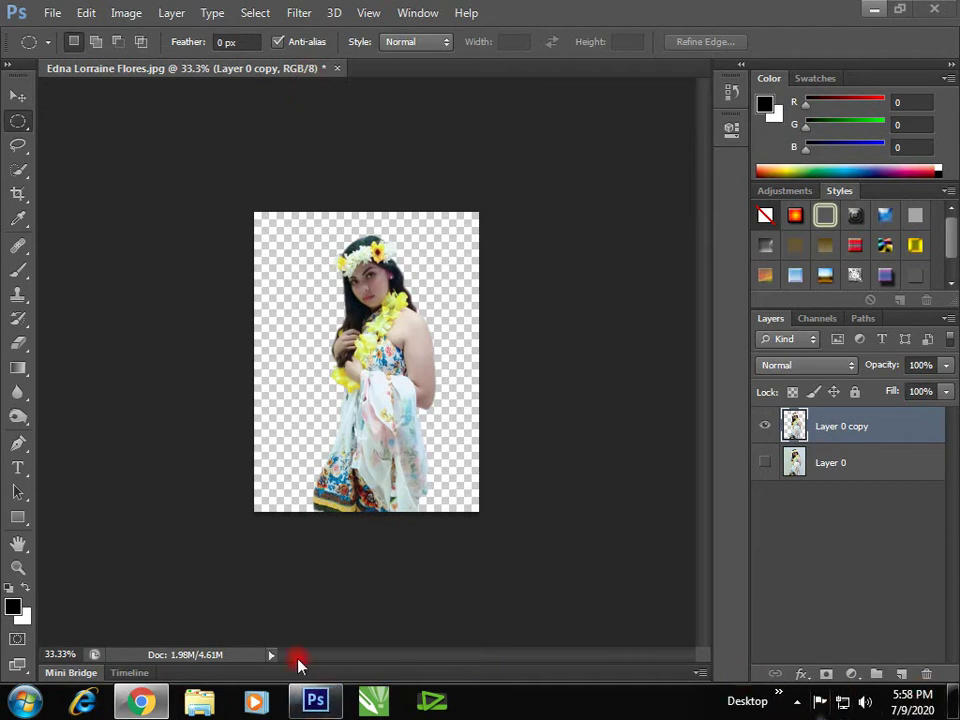
mouse_move(141, 701)
click(167, 615)
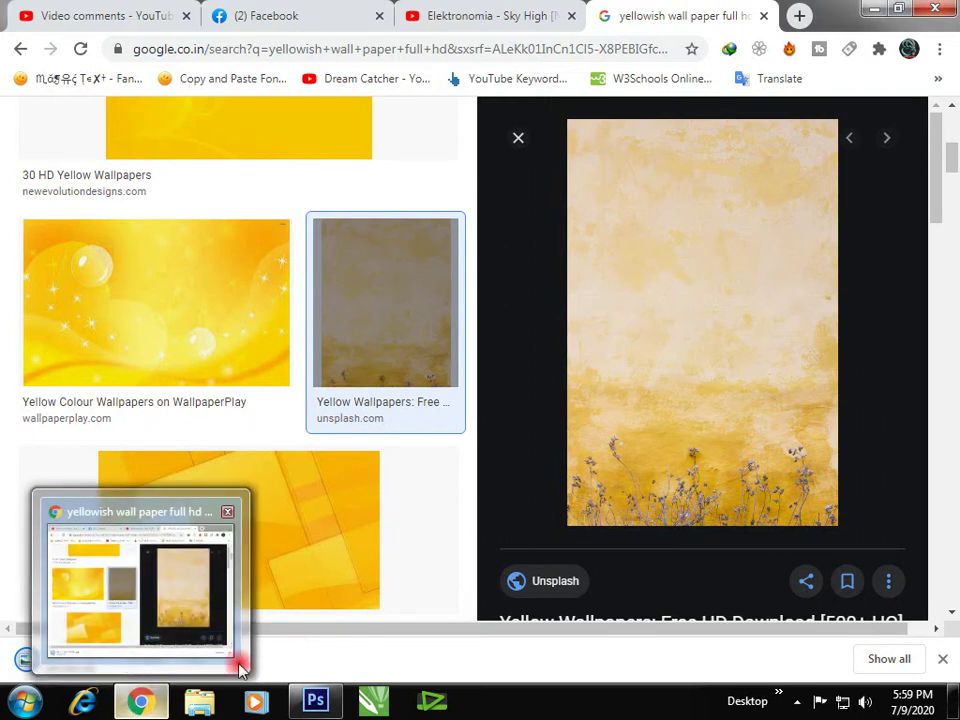
click(377, 497)
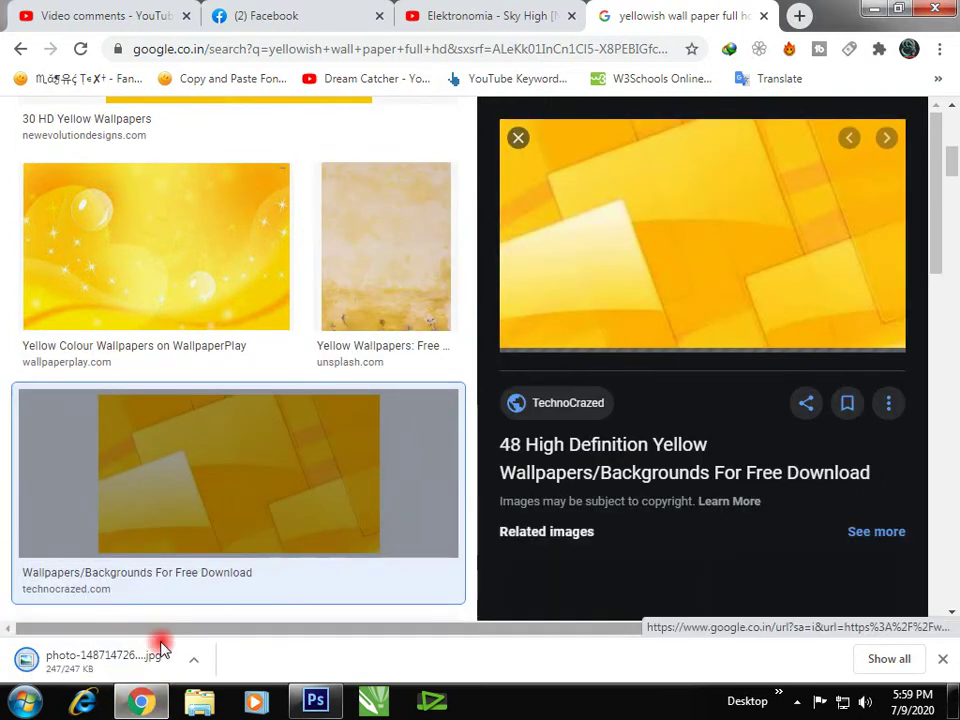
click(200, 660)
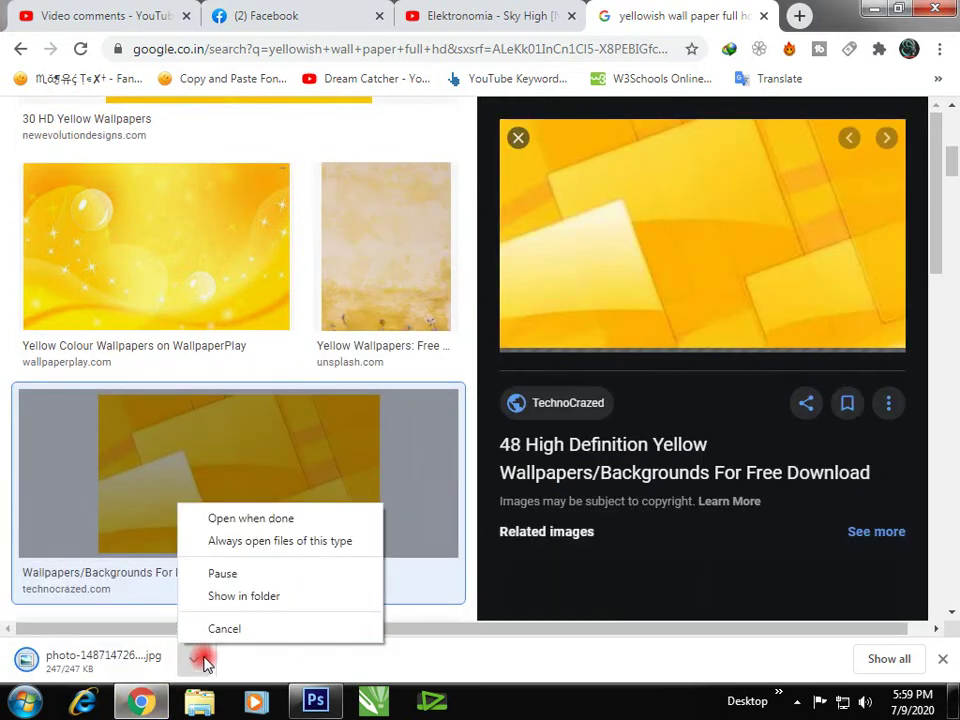
click(224, 575)
click(192, 659)
click(224, 573)
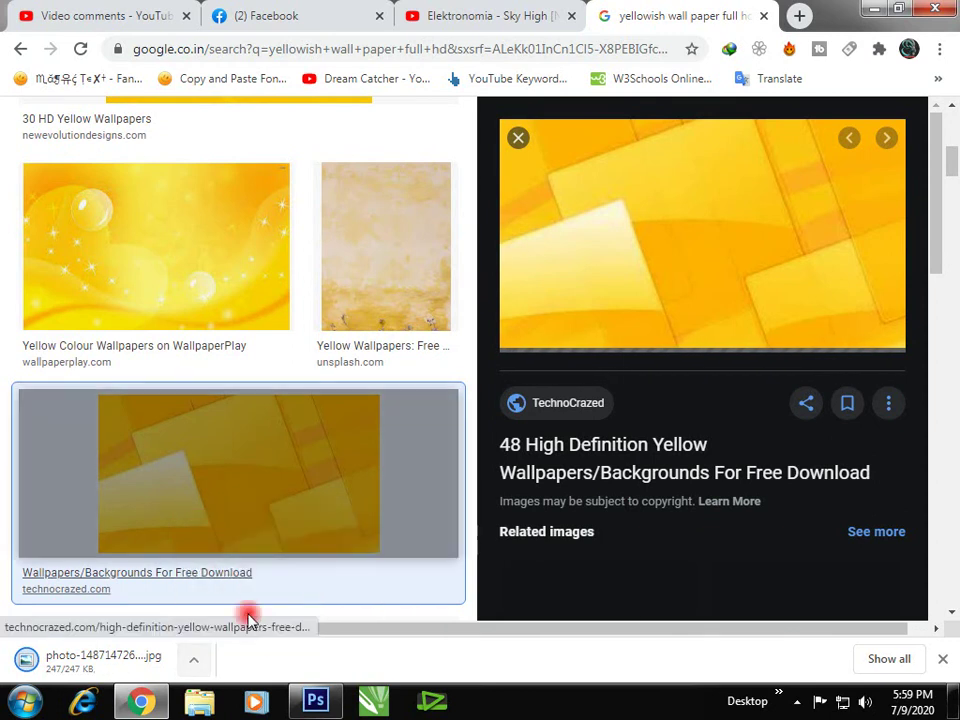
- Reload and browse the yellow wallpaper image results, then minimize Chrome back to Photoshop
scroll(343, 345, up, 5)
click(80, 48)
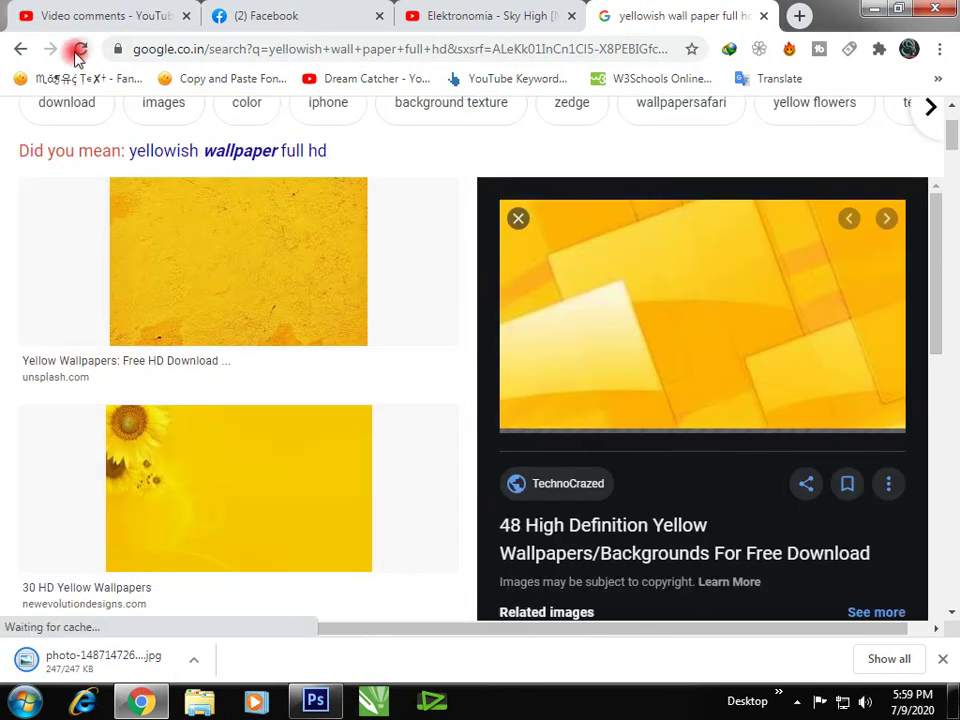
scroll(681, 390, up, 2)
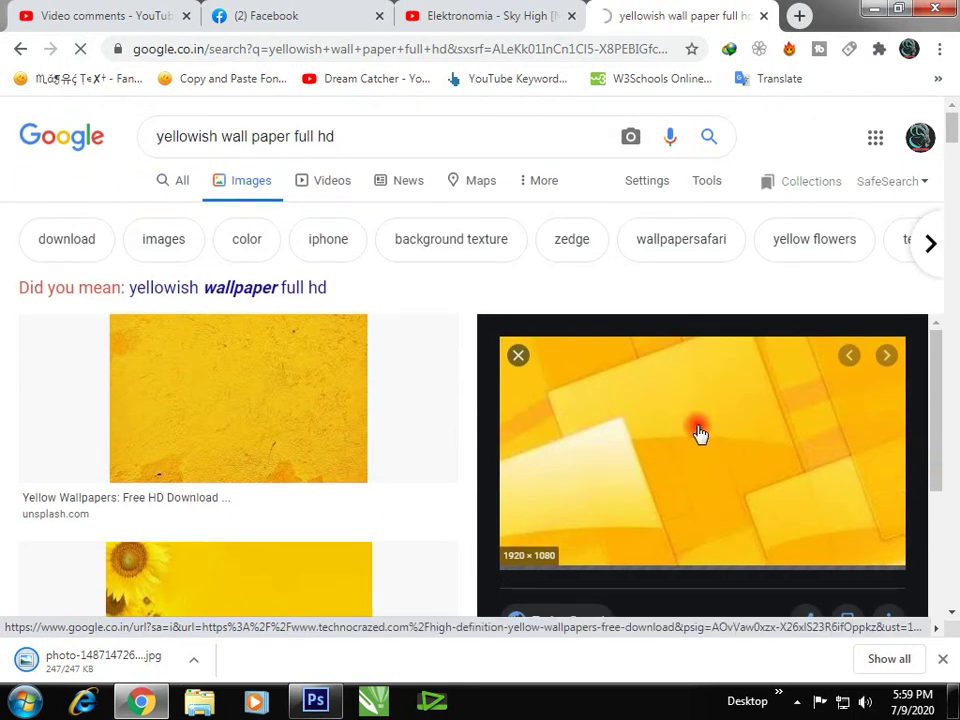
scroll(542, 495, down, 3)
scroll(540, 490, down, 3)
scroll(525, 497, down, 3)
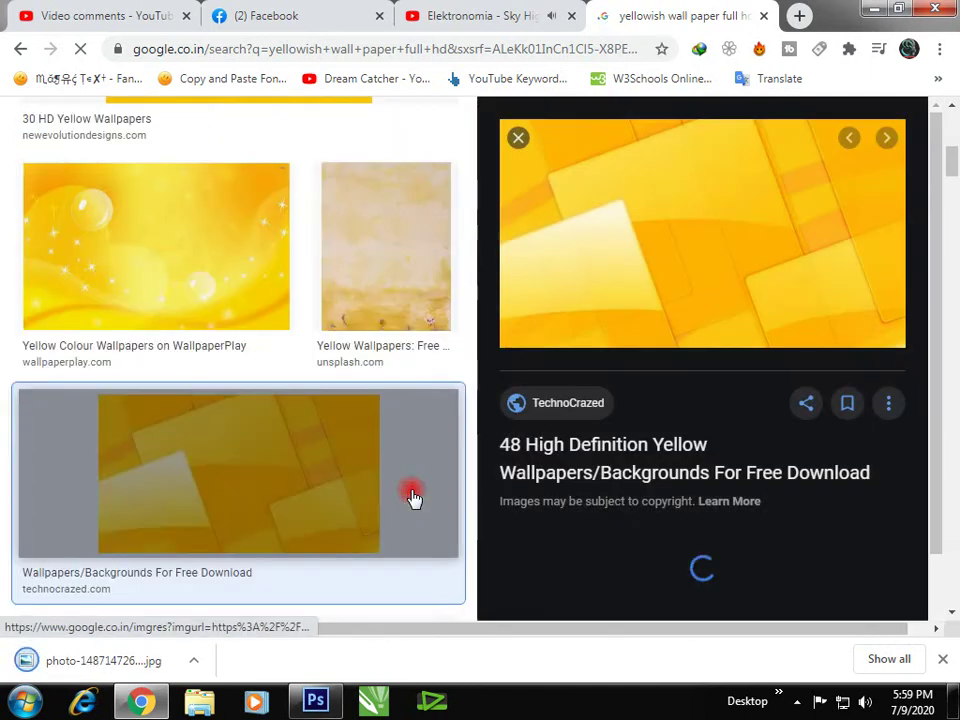
click(873, 8)
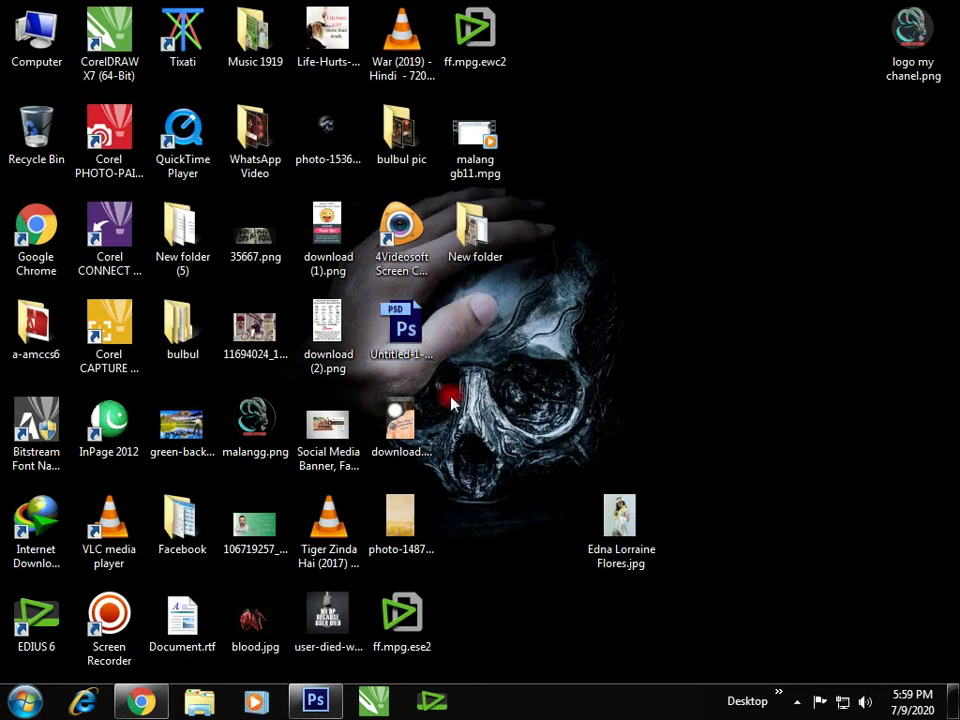
- Open the downloaded yellow wallpaper and drag it into the portrait document as Layer 1
click(435, 647)
mouse_move(400, 515)
mouse_down()
mouse_move(530, 548)
mouse_move(589, 72)
mouse_up()
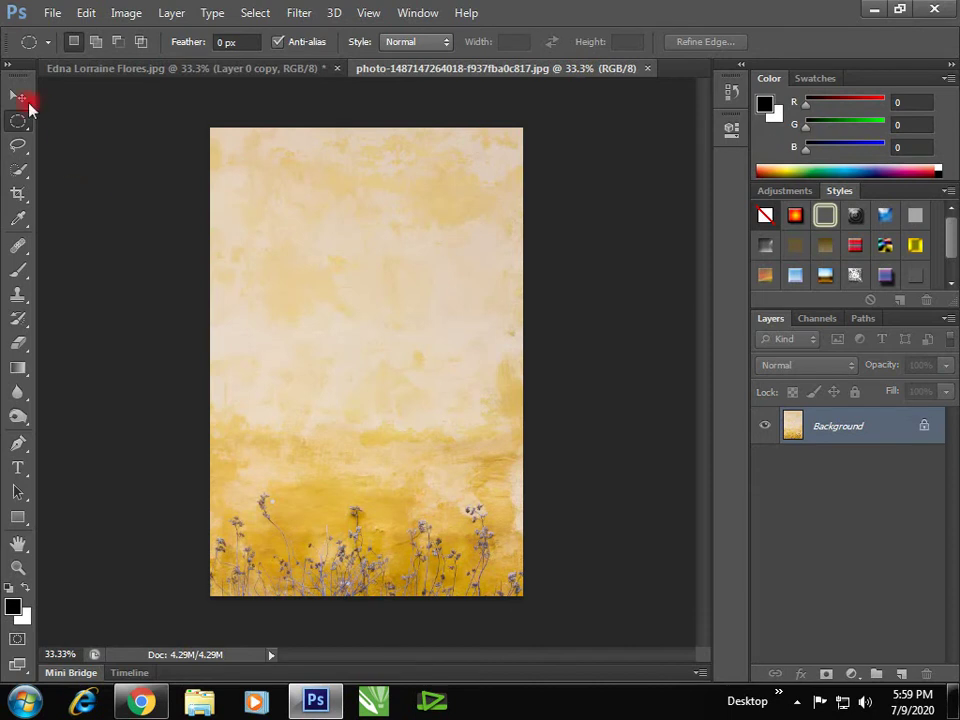
click(22, 99)
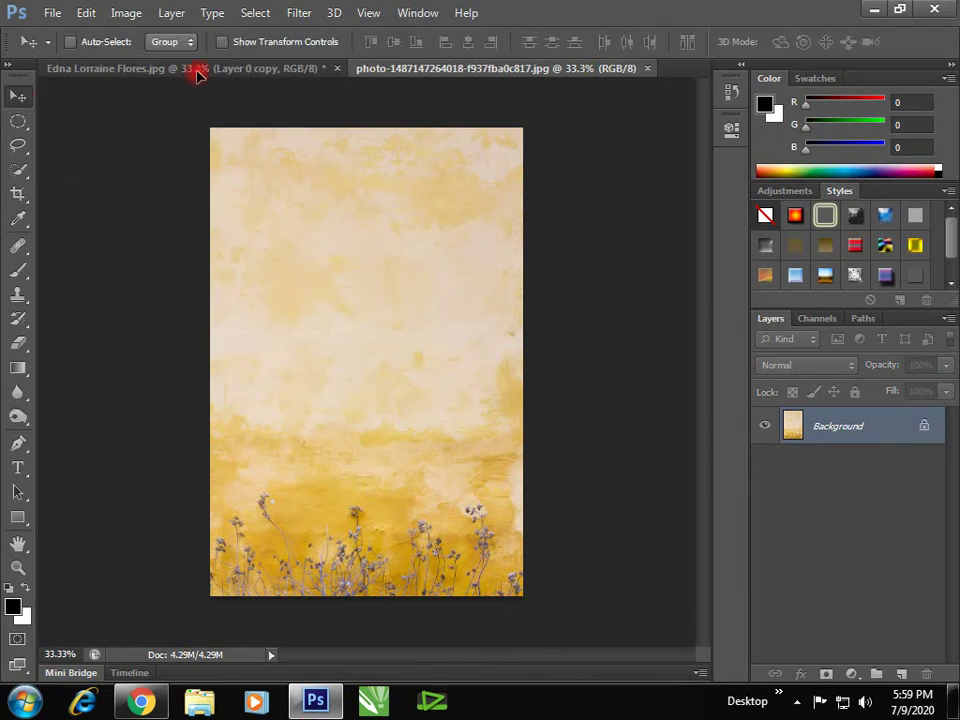
mouse_move(197, 71)
mouse_down()
mouse_move(334, 256)
mouse_move(224, 95)
mouse_up()
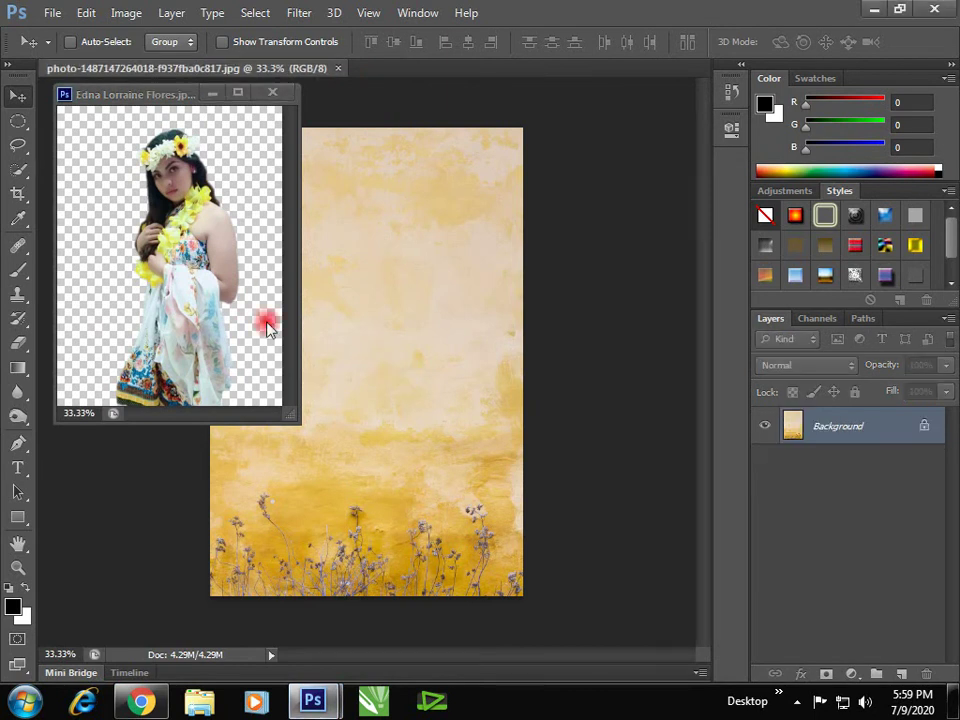
drag(408, 376, 223, 182)
click(238, 92)
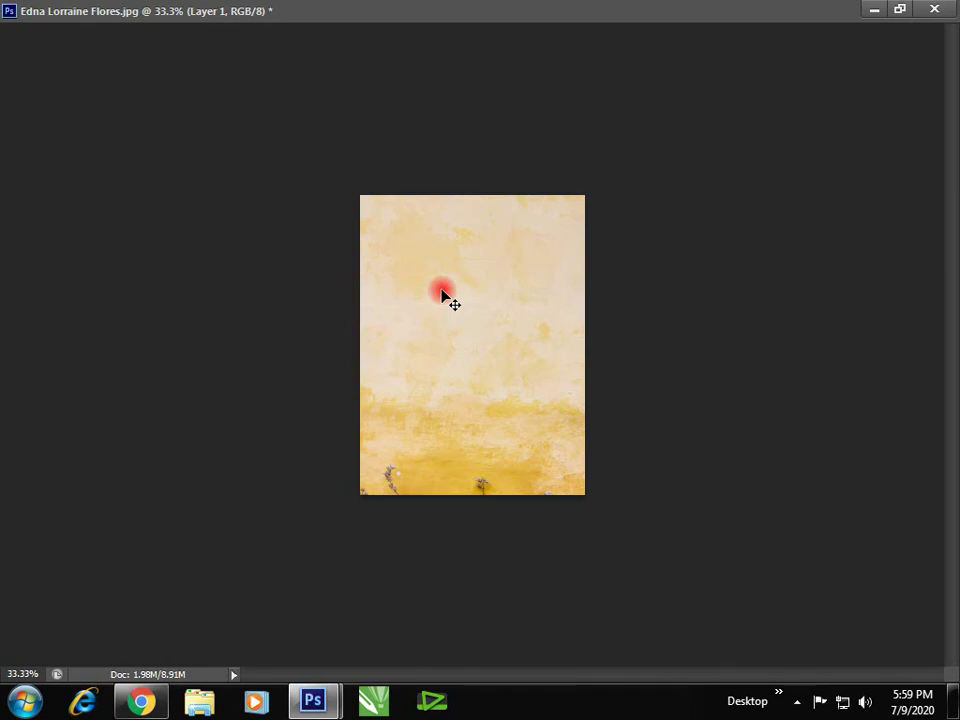
- Free-transform the wallpaper layer so it slightly overfills every edge of the canvas
key(ctrl+t)
drag(648, 101, 558, 177)
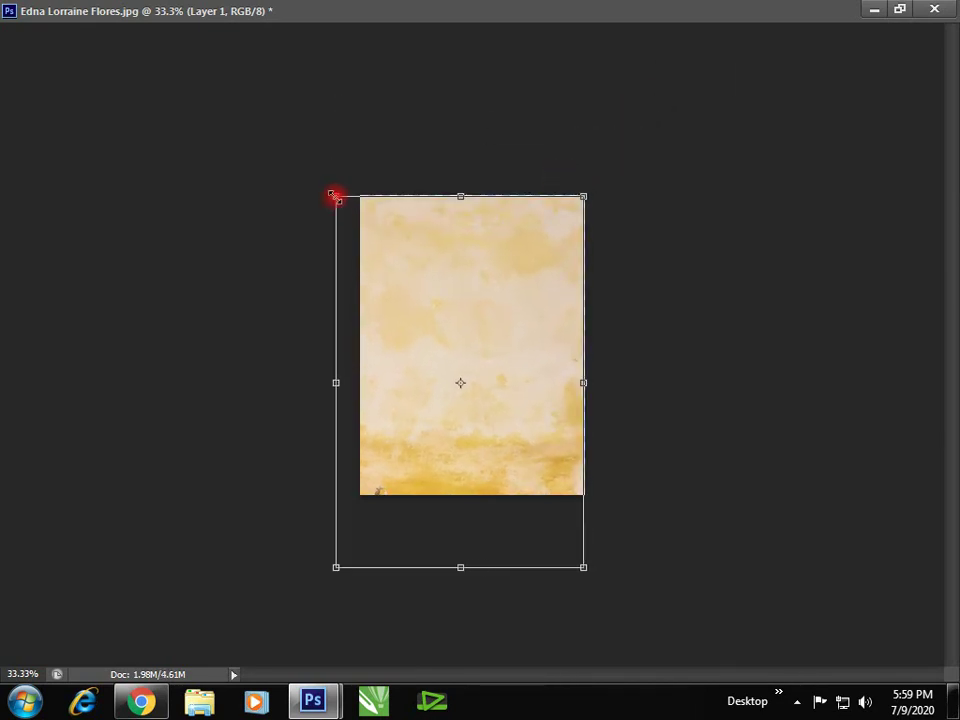
mouse_move(335, 196)
mouse_down()
mouse_move(357, 187)
mouse_move(360, 195)
mouse_up()
drag(480, 573, 486, 496)
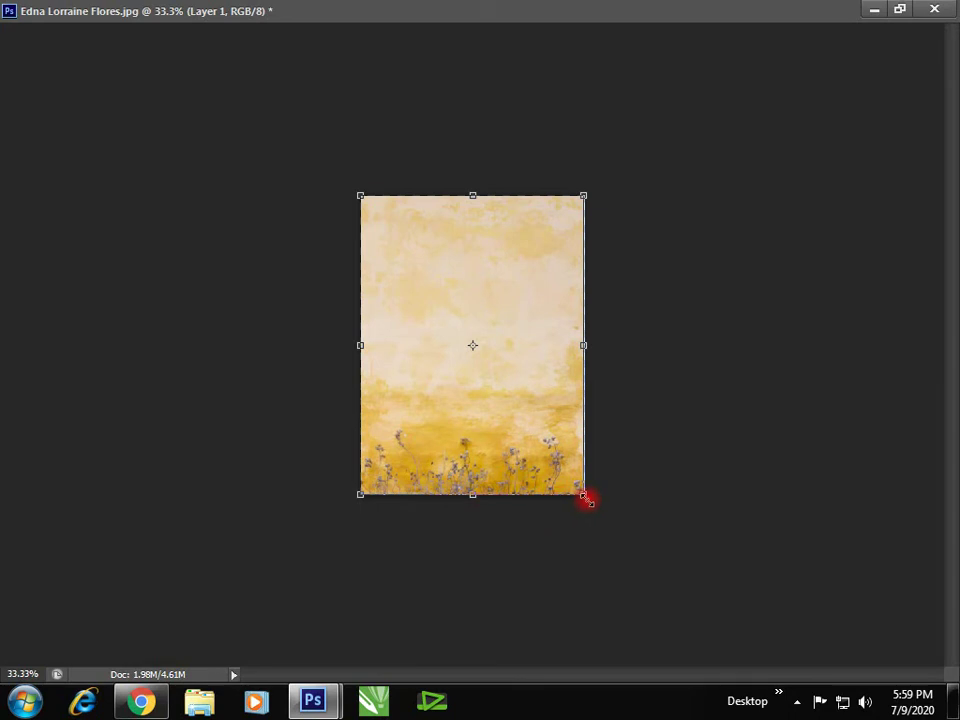
drag(586, 498, 593, 504)
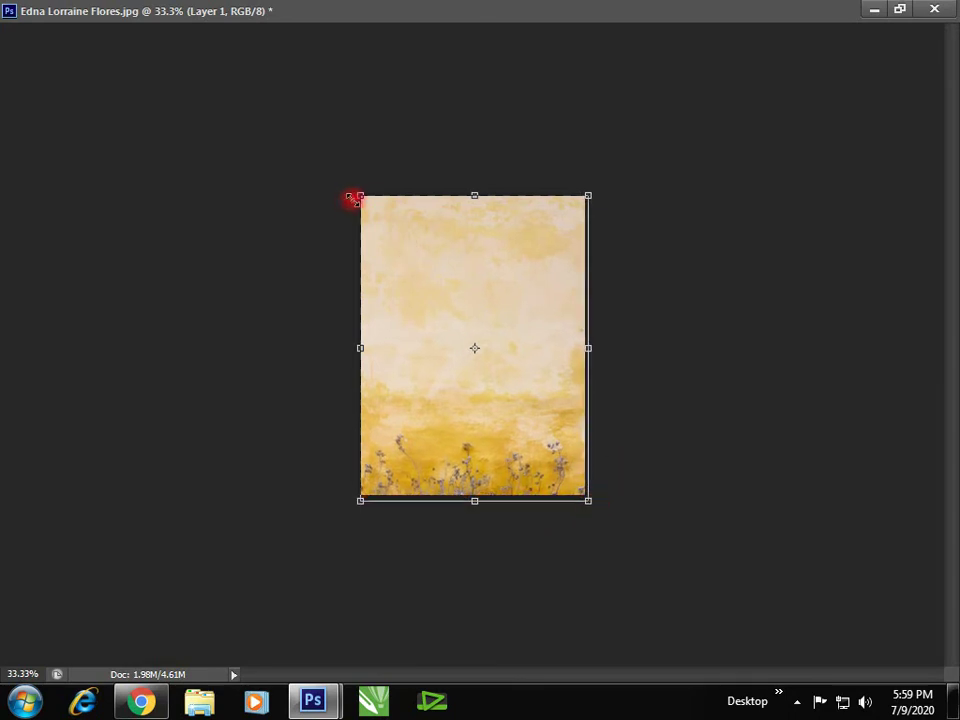
drag(356, 198, 353, 187)
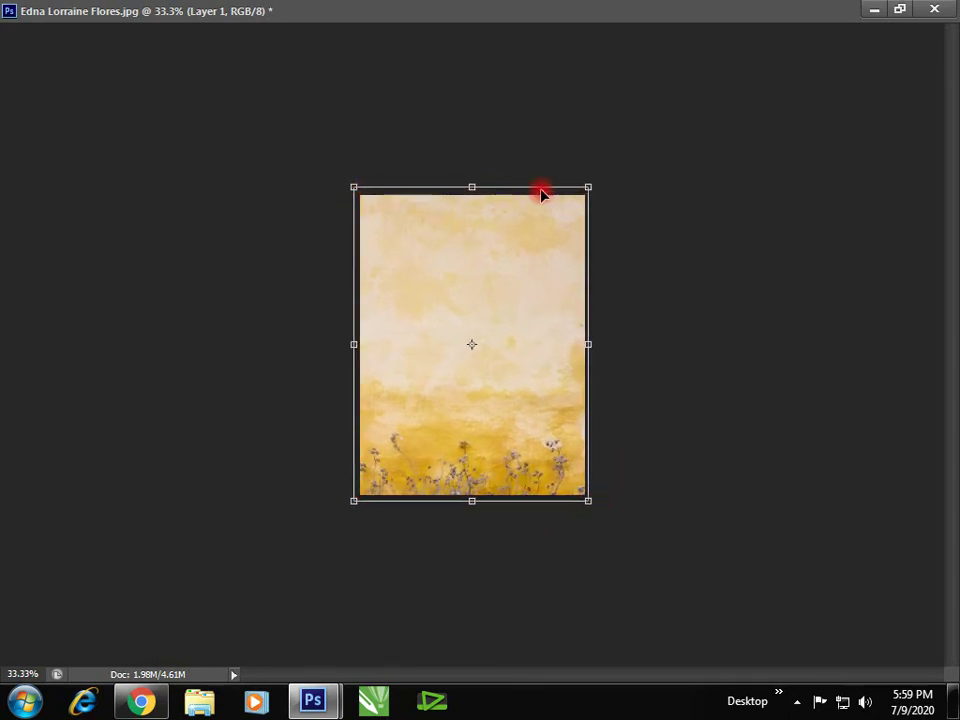
drag(591, 184, 594, 184)
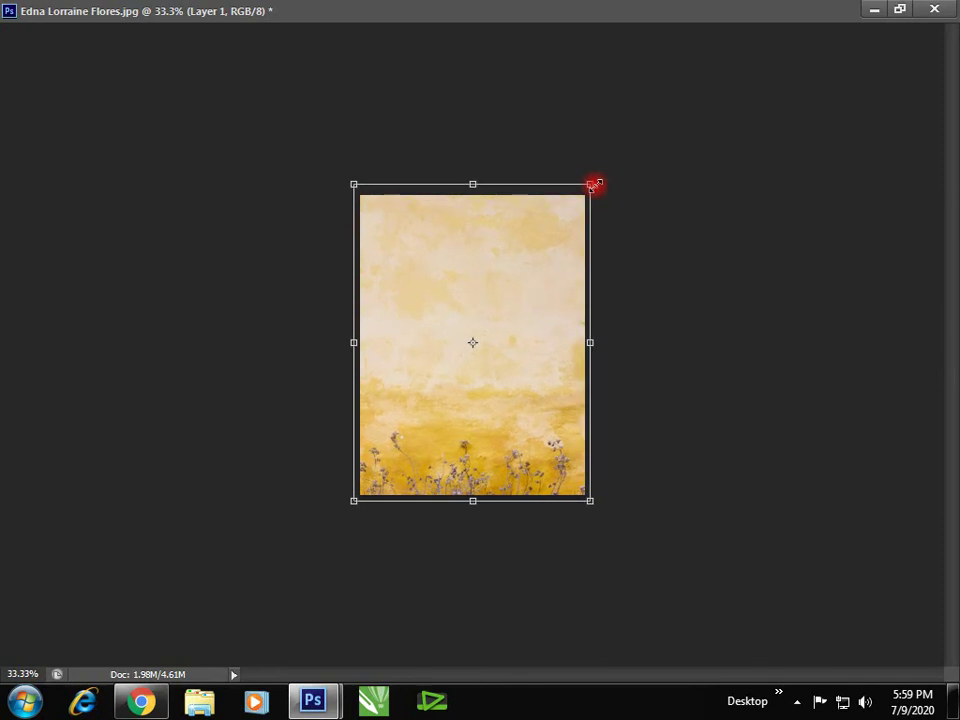
key(Return)
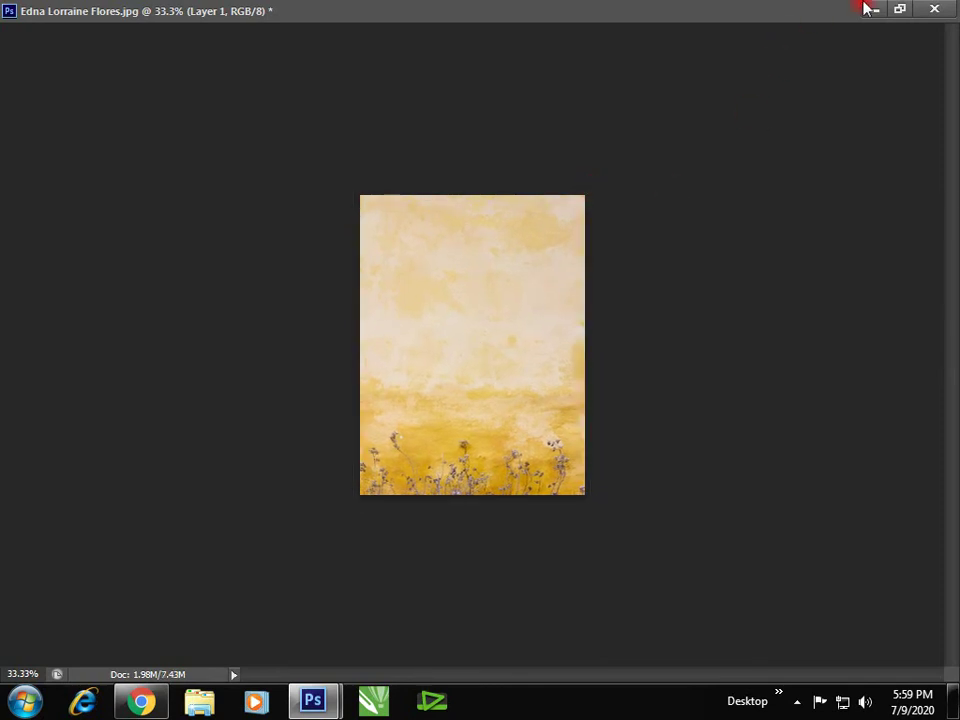
- Close the separate wallpaper photo document, leaving only the portrait open
click(899, 9)
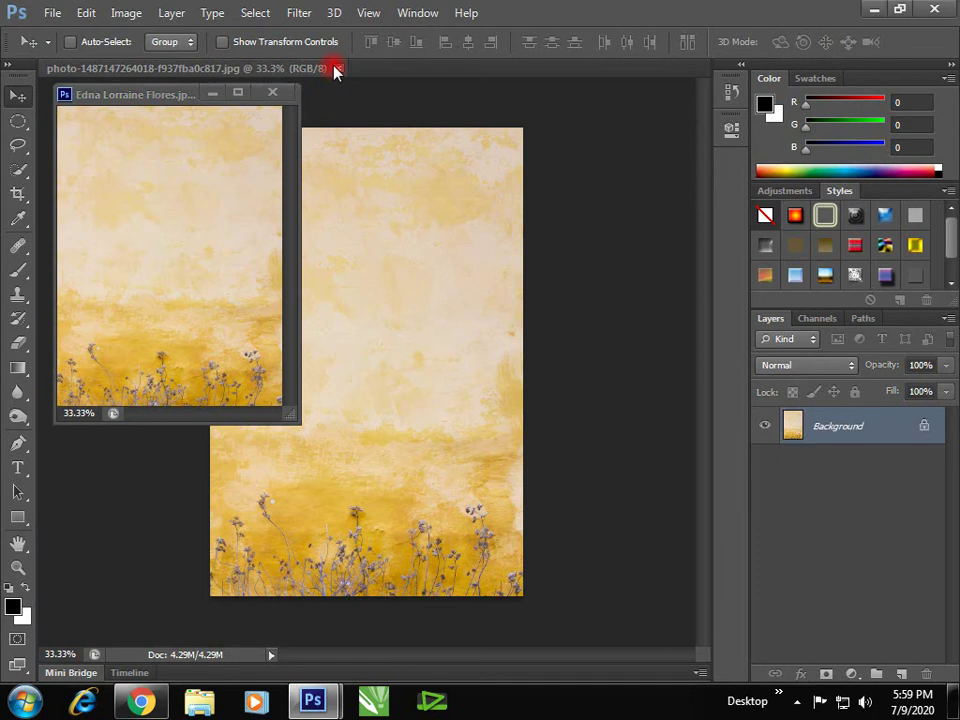
click(338, 68)
double_click(186, 97)
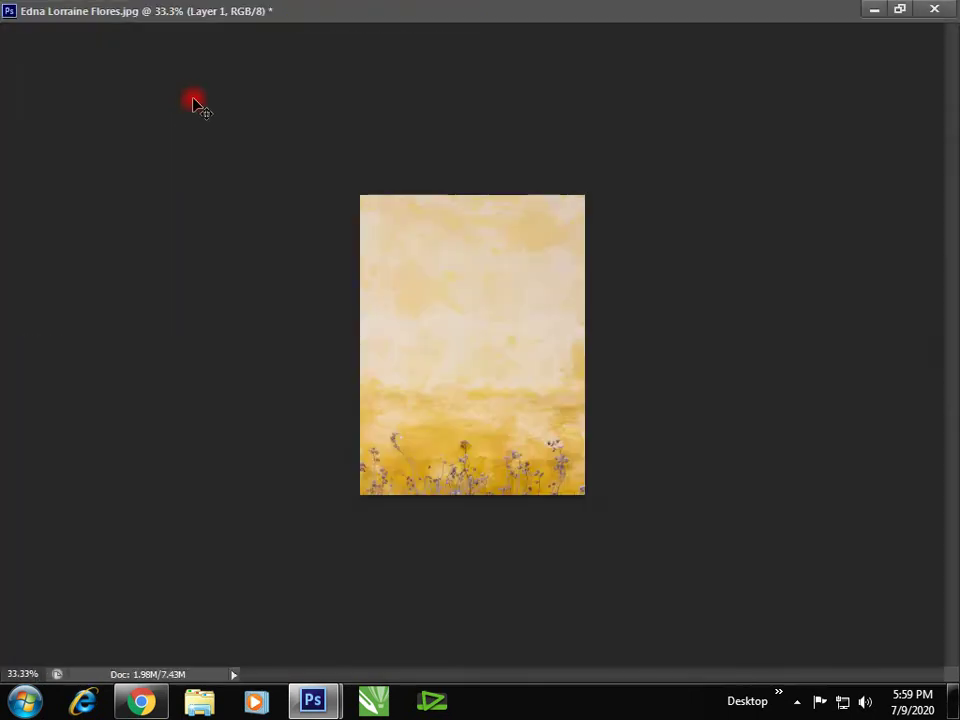
double_click(743, 20)
- Dock the portrait and reorder Layer 1 so the wallpaper sits behind the cut-out woman
drag(171, 101, 193, 68)
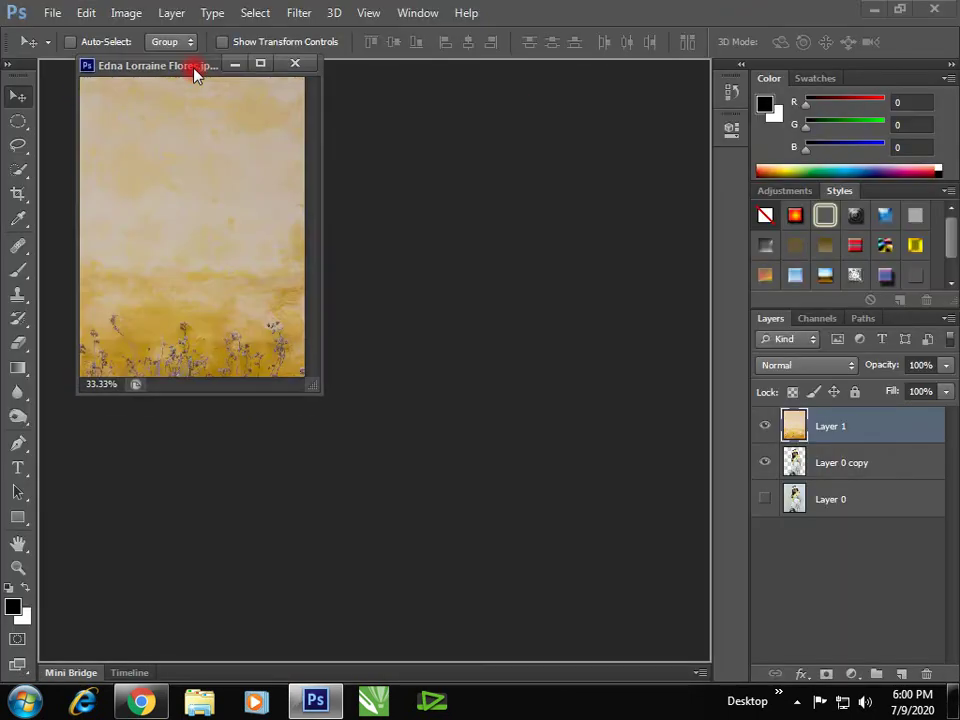
key(ctrl+bracketleft)
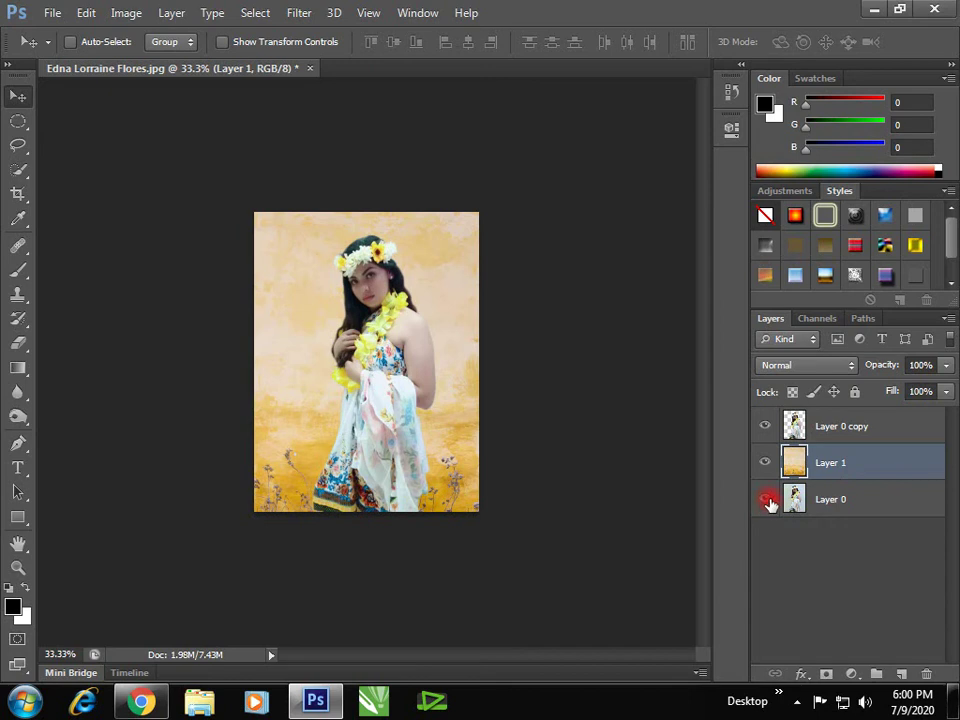
key(ctrl+bracketleft)
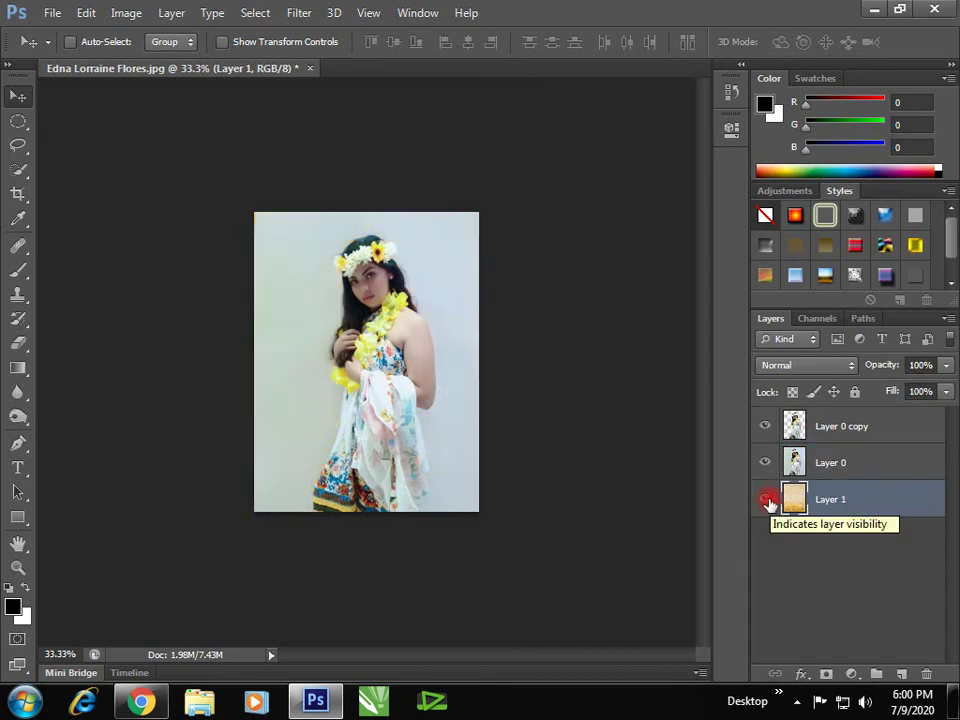
key(ctrl+bracketright)
key(ctrl+bracketright)
key(ctrl+bracketleft)
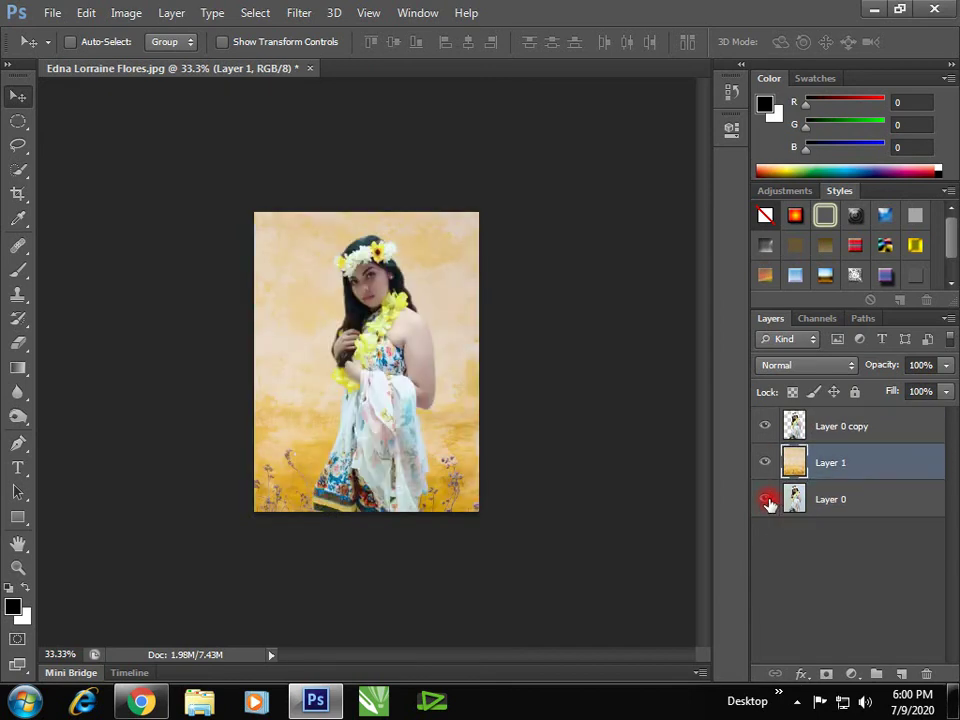
- Nudge Layer 0 copy slightly right, select Layer 0, and zoom to 66.7%
right_click(378, 389)
click(392, 399)
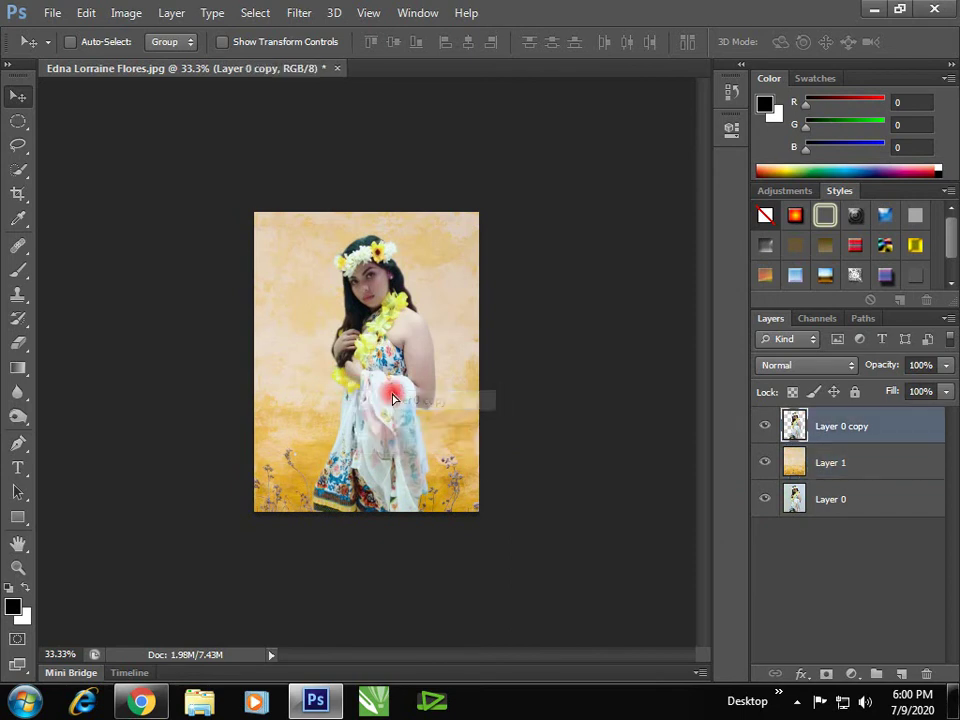
drag(387, 399, 398, 398)
click(872, 500)
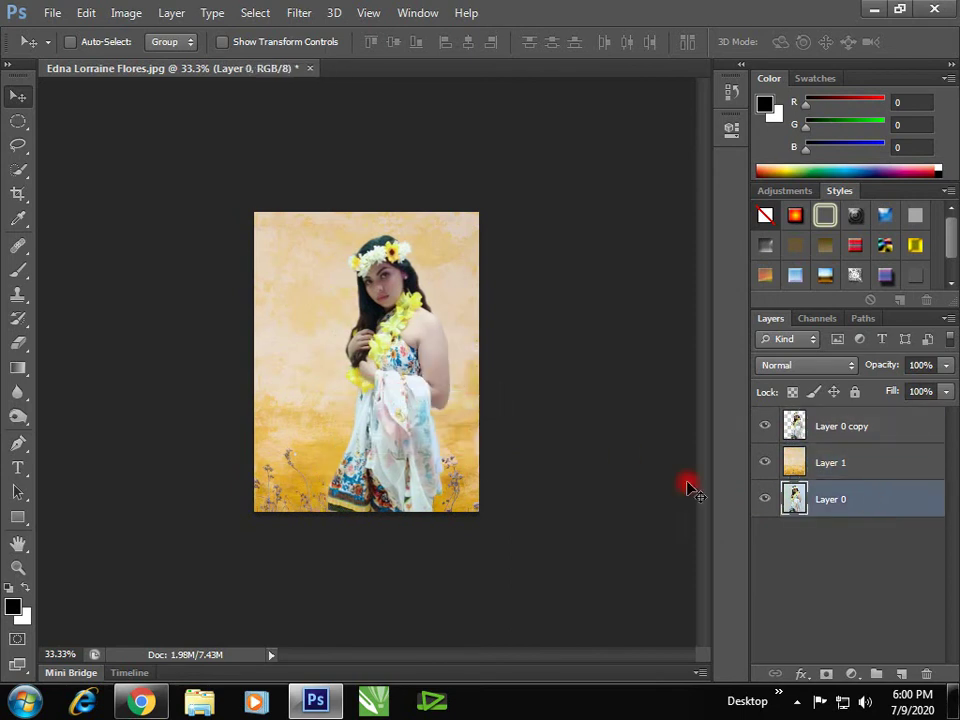
key(ctrl+plus)
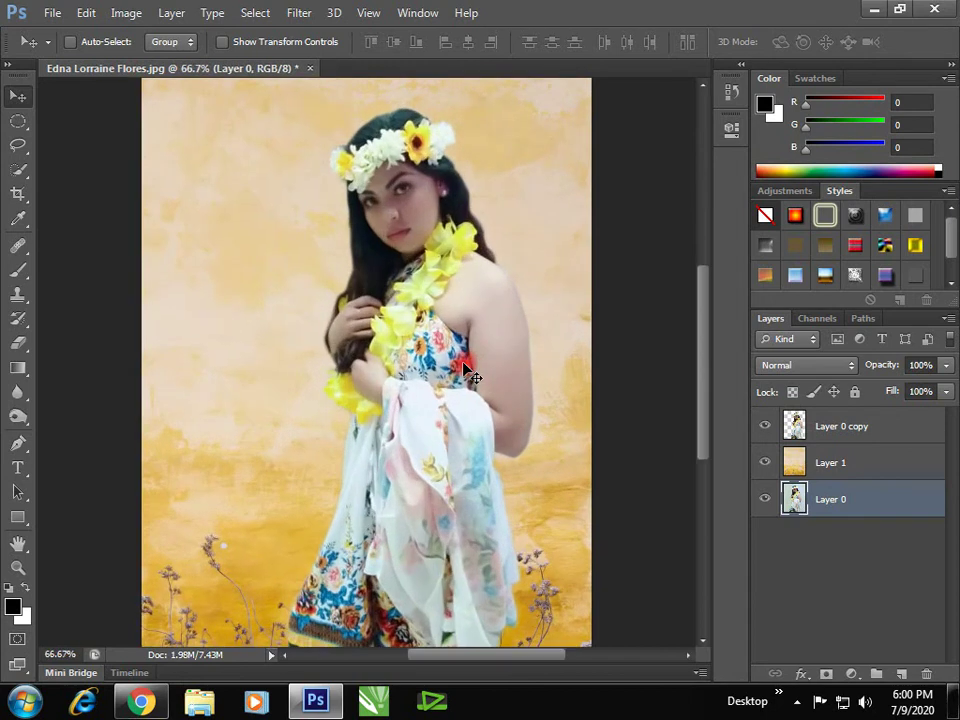
- Try a Curves adjustment on Layer 0, then cancel it
key(ctrl+m)
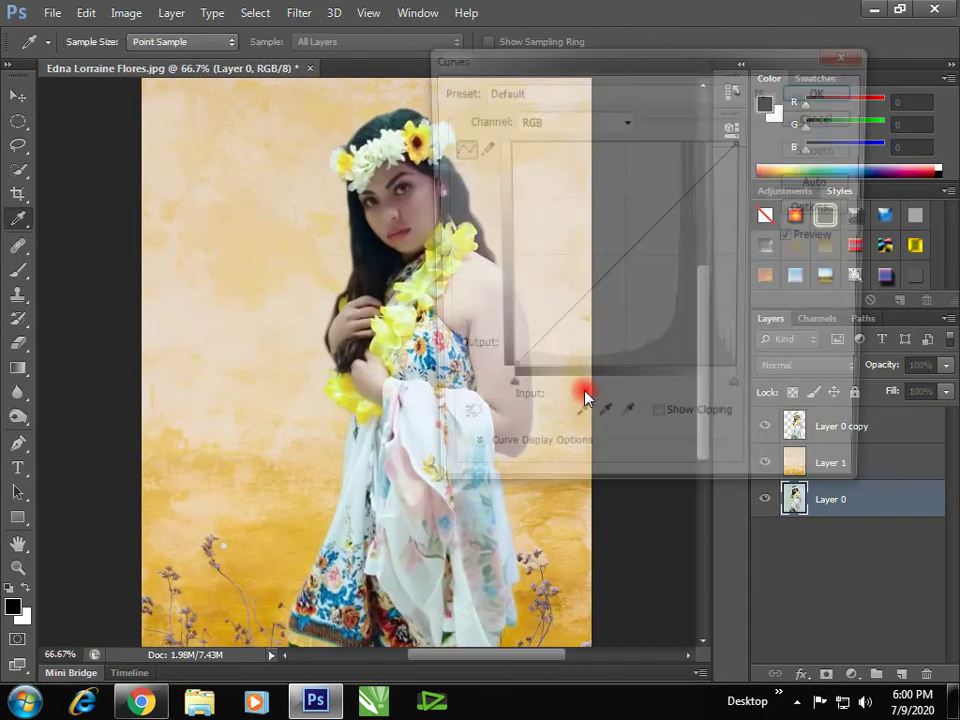
mouse_move(636, 242)
mouse_down()
mouse_move(609, 229)
mouse_move(630, 240)
mouse_up()
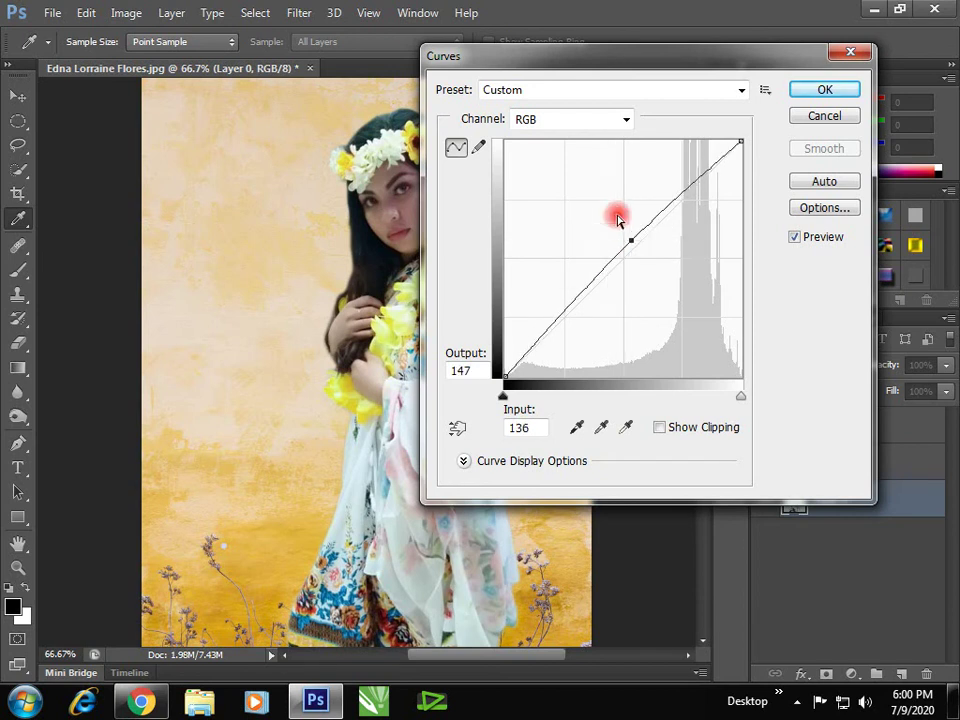
mouse_move(664, 66)
mouse_down()
mouse_move(617, 305)
mouse_move(375, 328)
mouse_move(535, 325)
mouse_up()
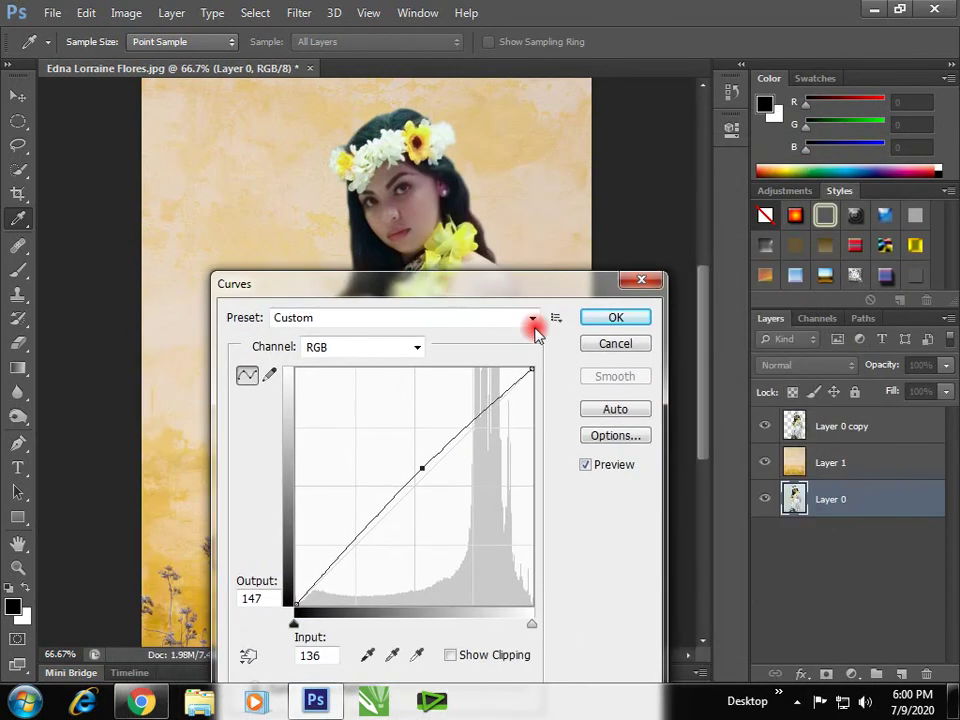
click(612, 343)
- Apply a brightening Curves adjustment to Layer 0 copy
click(834, 428)
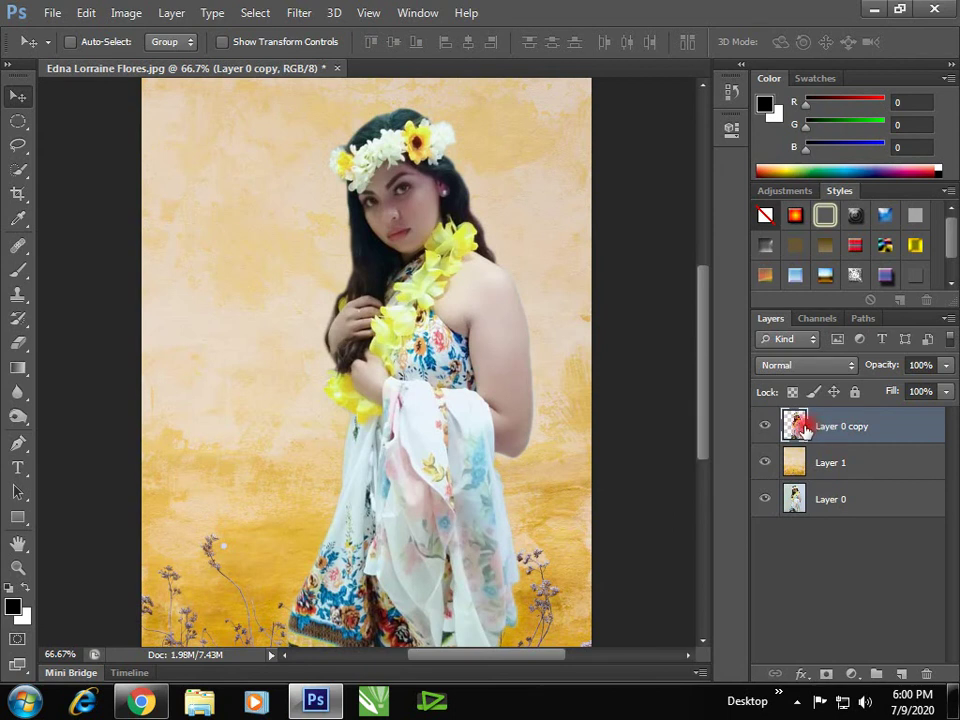
key(ctrl+m)
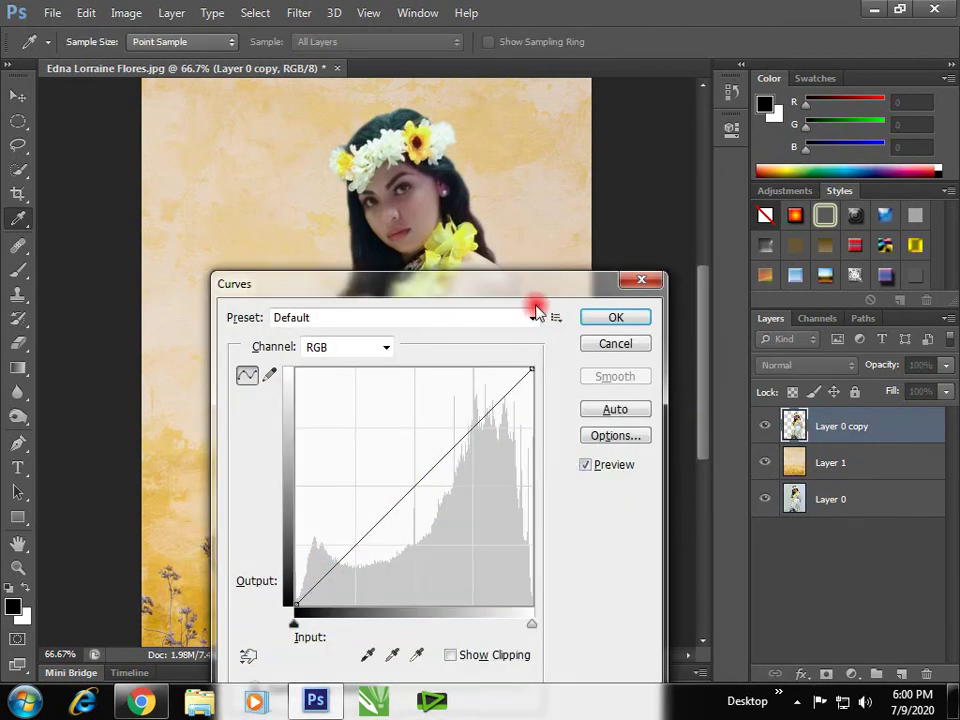
mouse_move(550, 282)
mouse_down()
mouse_move(840, 261)
mouse_move(916, 194)
mouse_up()
drag(800, 366, 785, 349)
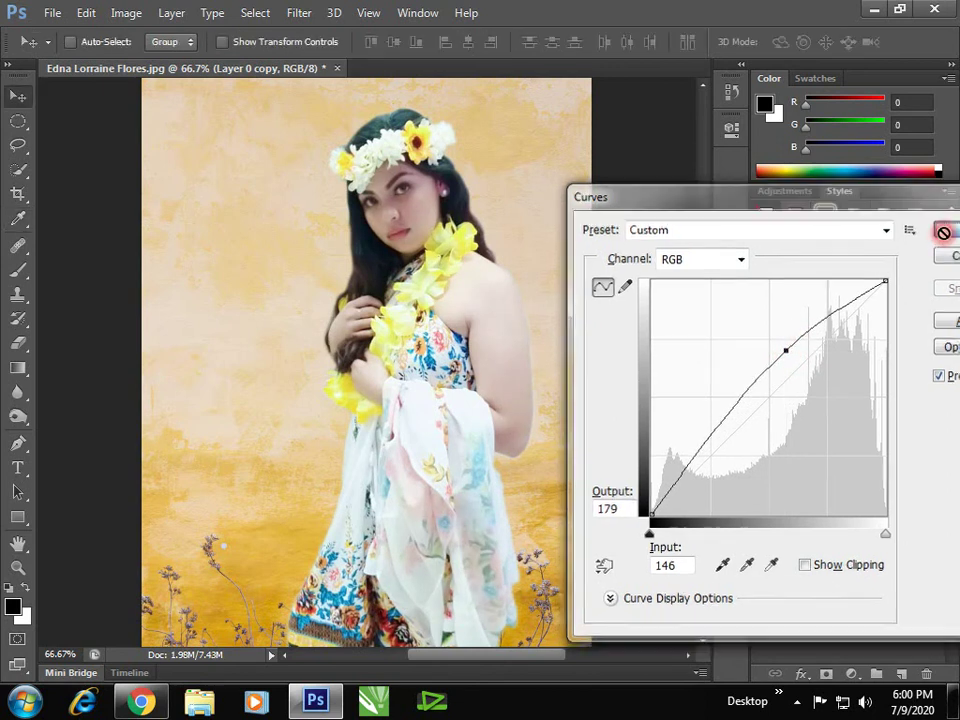
click(941, 232)
- Apply Levels of 31, 1.62, 255 to Layer 0 copy, then zoom out
key(ctrl+l)
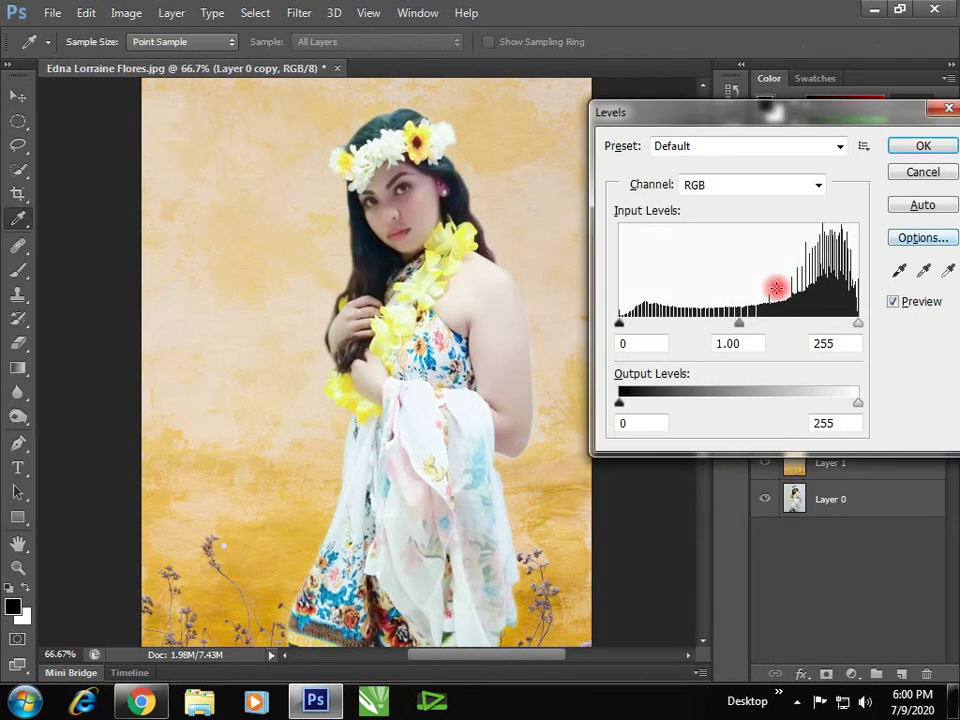
drag(652, 330, 656, 330)
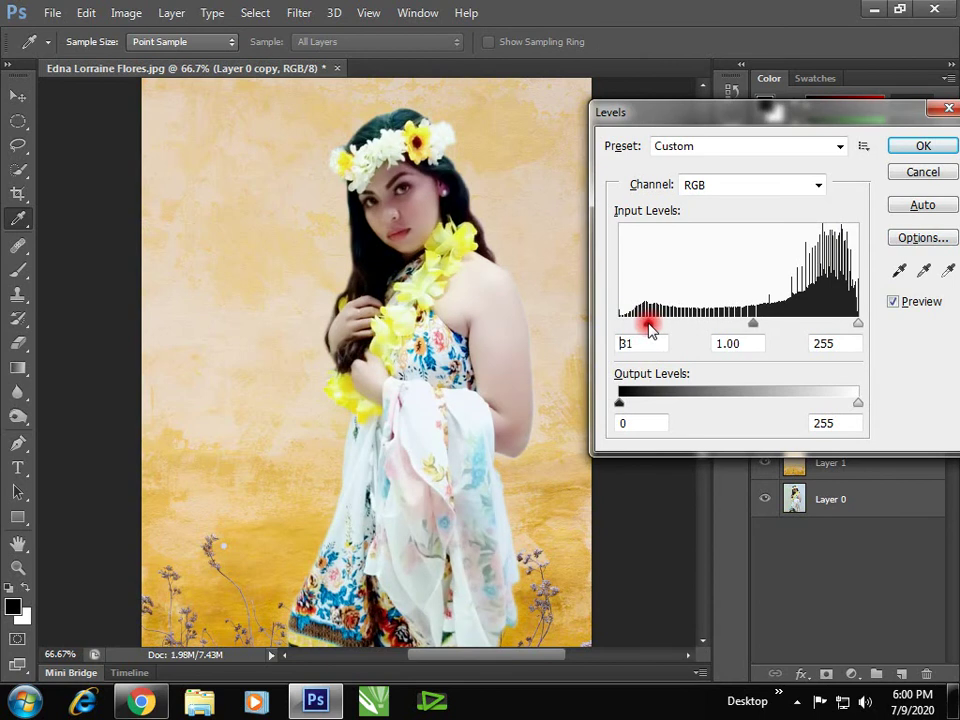
drag(750, 323, 719, 325)
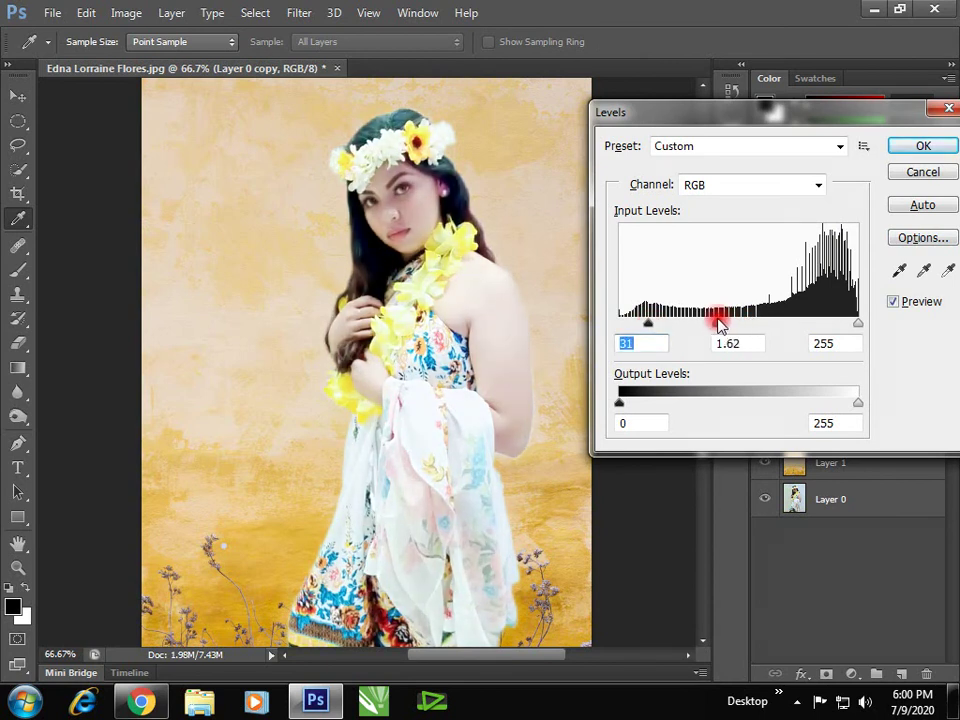
click(922, 146)
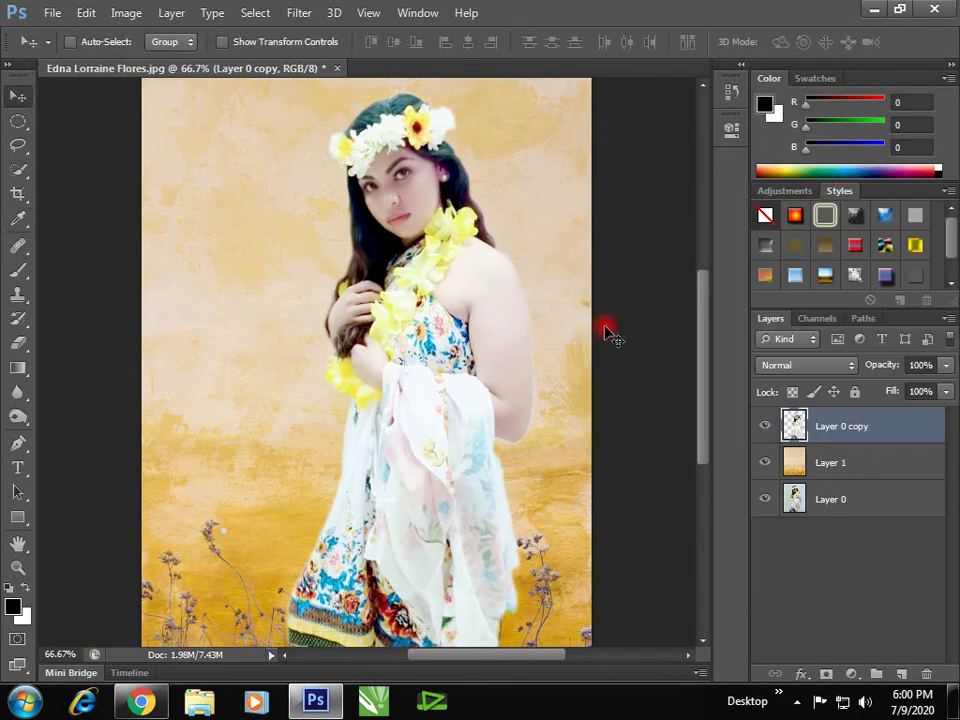
key(ctrl+minus)
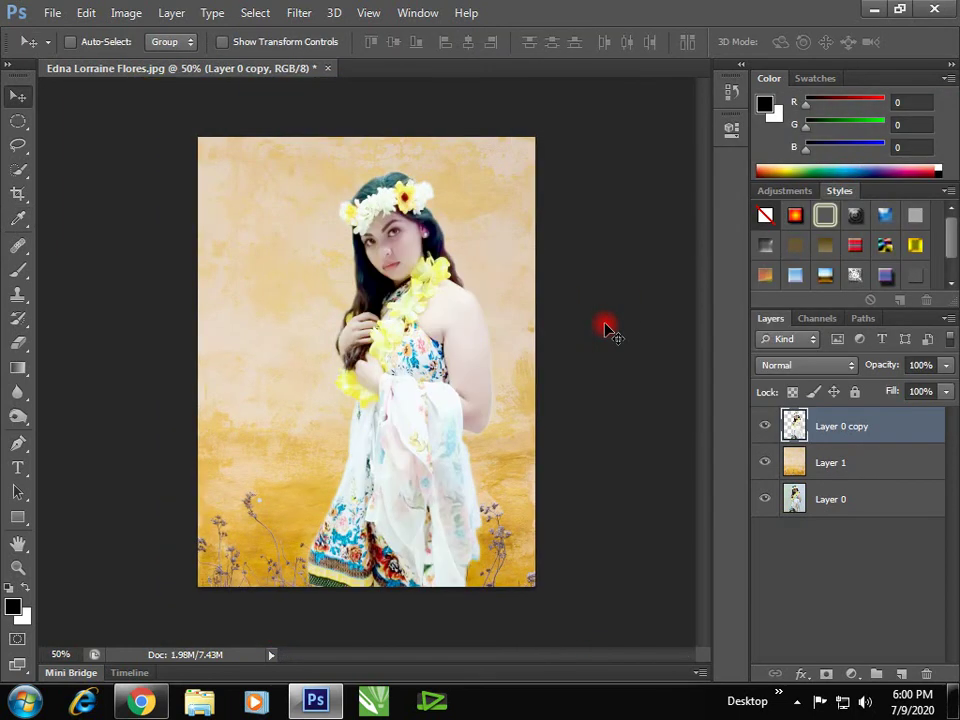
- Apply Color Balance of +13, 0, -56 to Layer 0 copy's midtones
key(i)
key(ctrl+b)
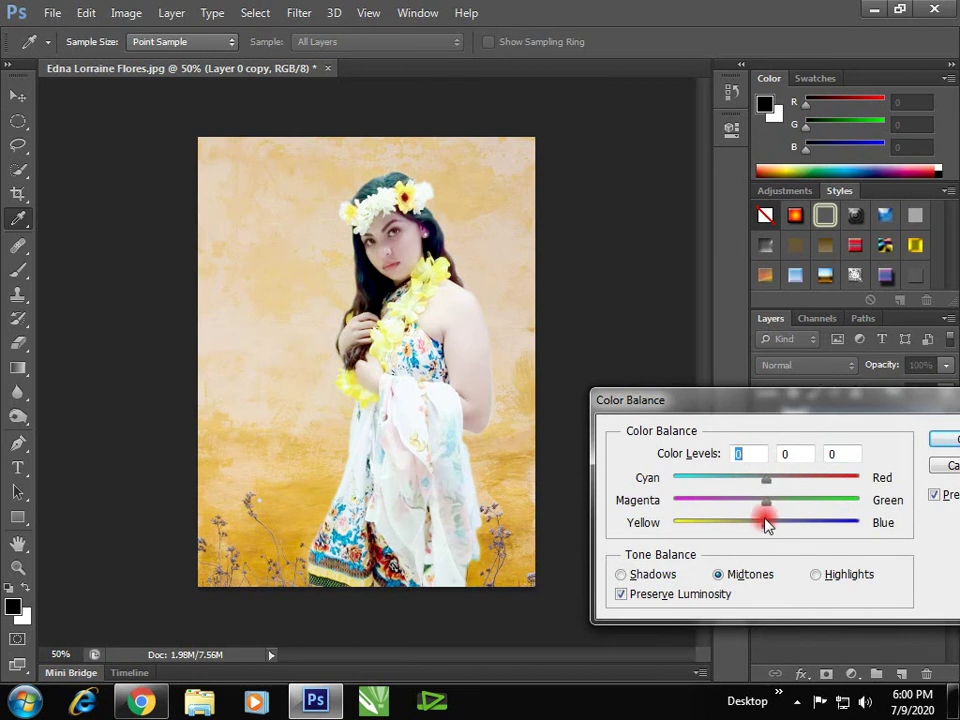
drag(766, 524, 714, 524)
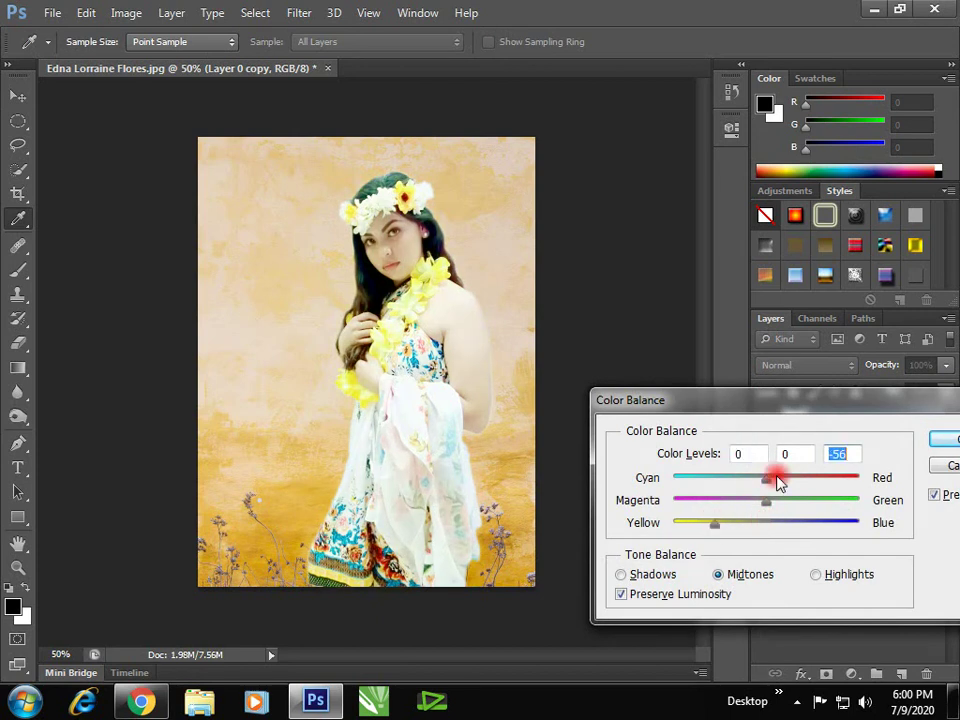
mouse_move(776, 485)
mouse_down()
mouse_move(795, 486)
mouse_move(776, 485)
mouse_up()
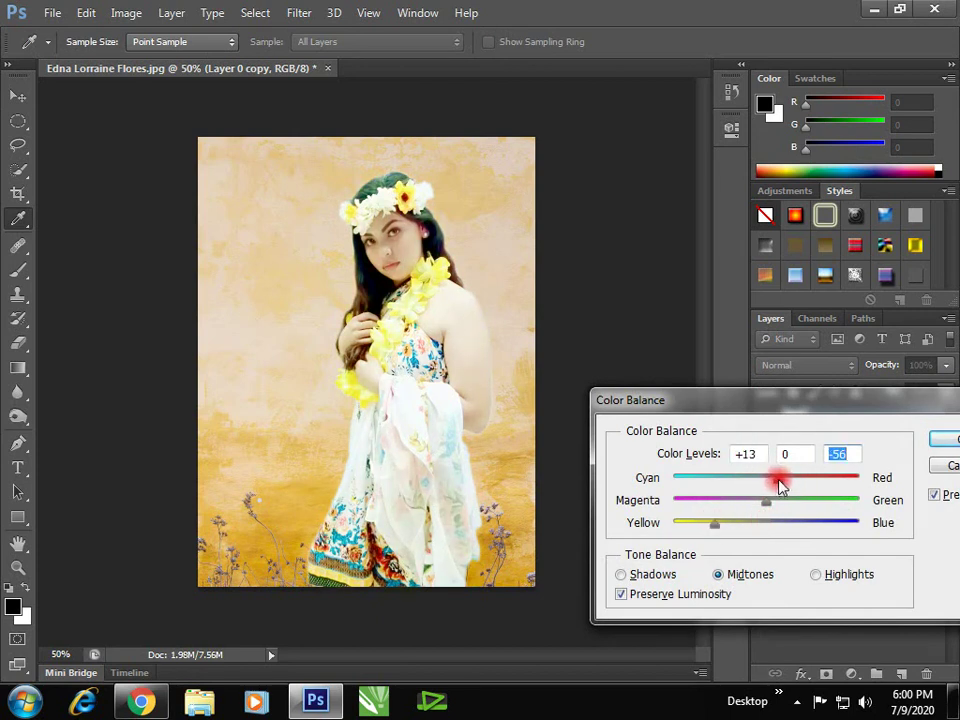
click(938, 440)
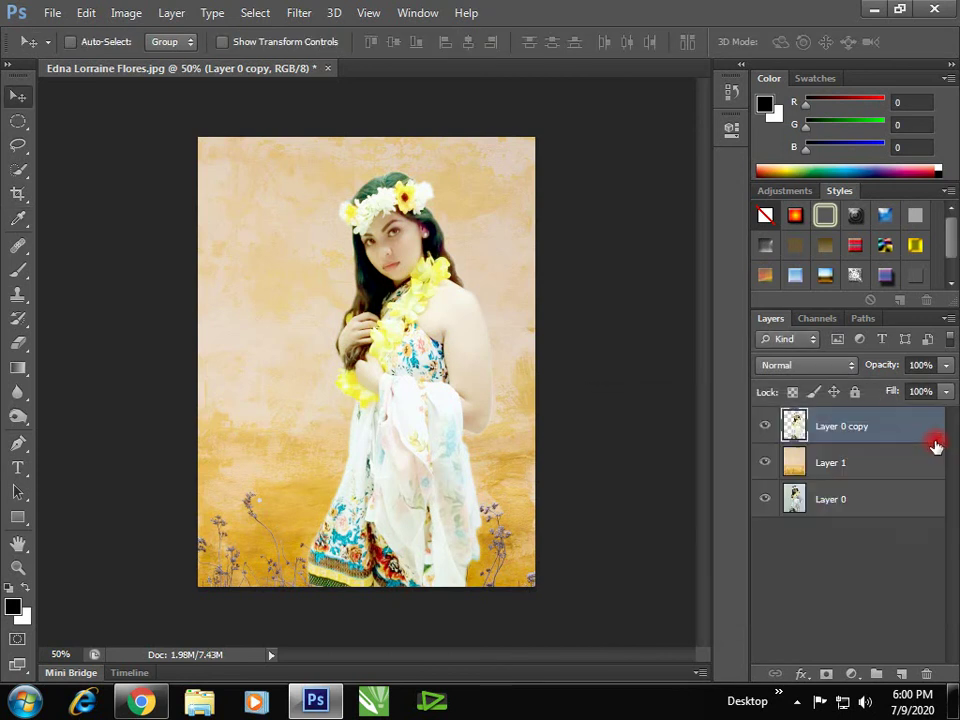
- Nudge Layer 0 copy slightly to the right
right_click(431, 420)
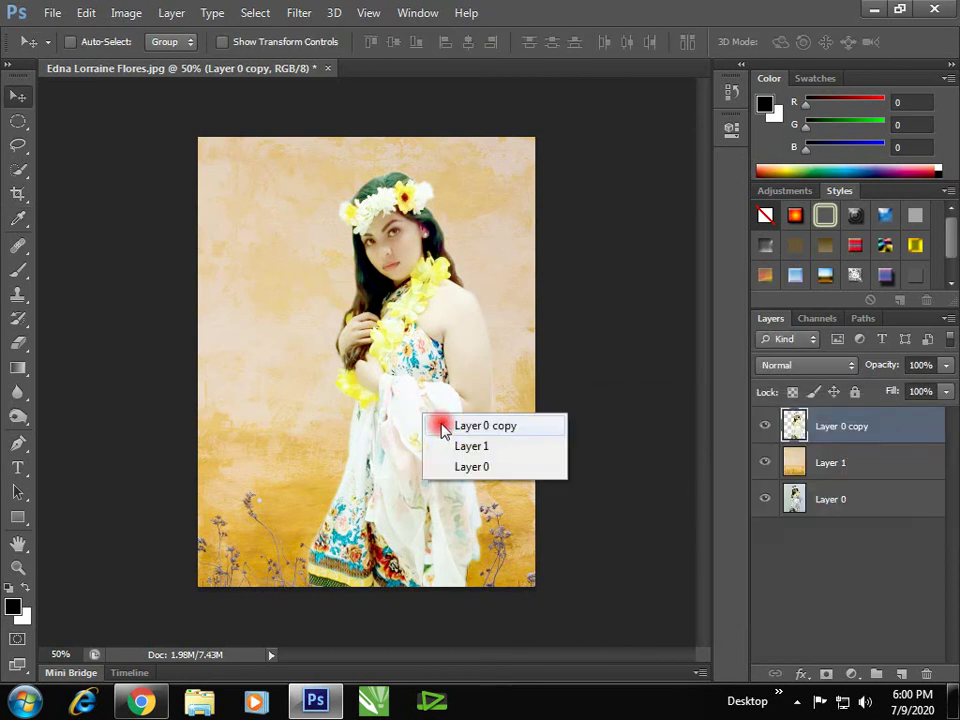
click(445, 424)
drag(431, 428, 438, 427)
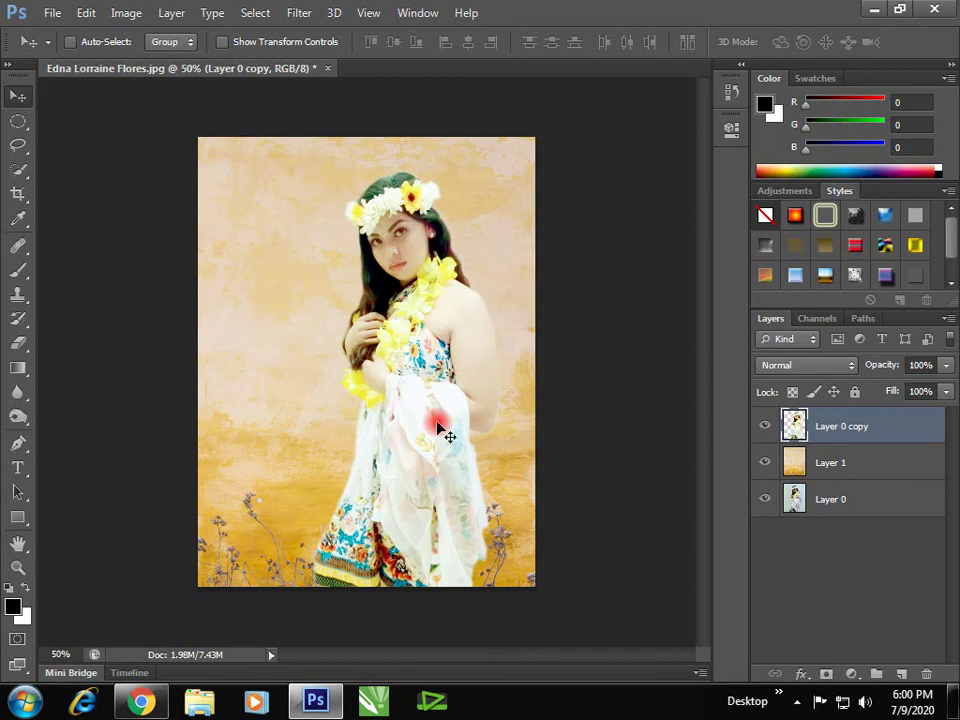
scroll(445, 430, down, 1)
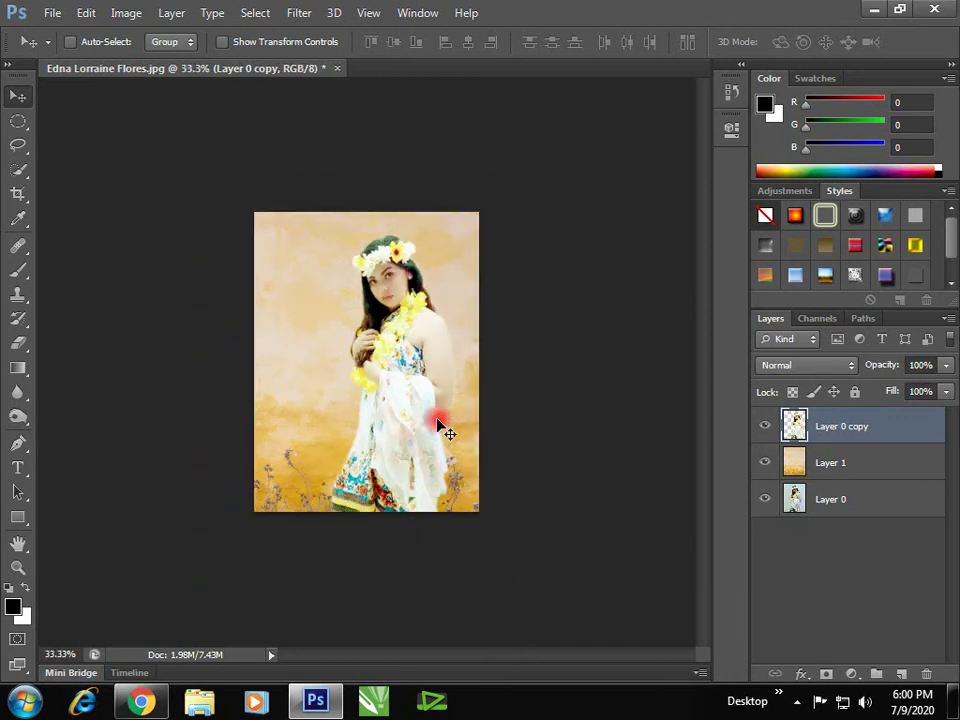
scroll(456, 285, up, 1)
scroll(452, 282, up, 2)
scroll(452, 285, down, 1)
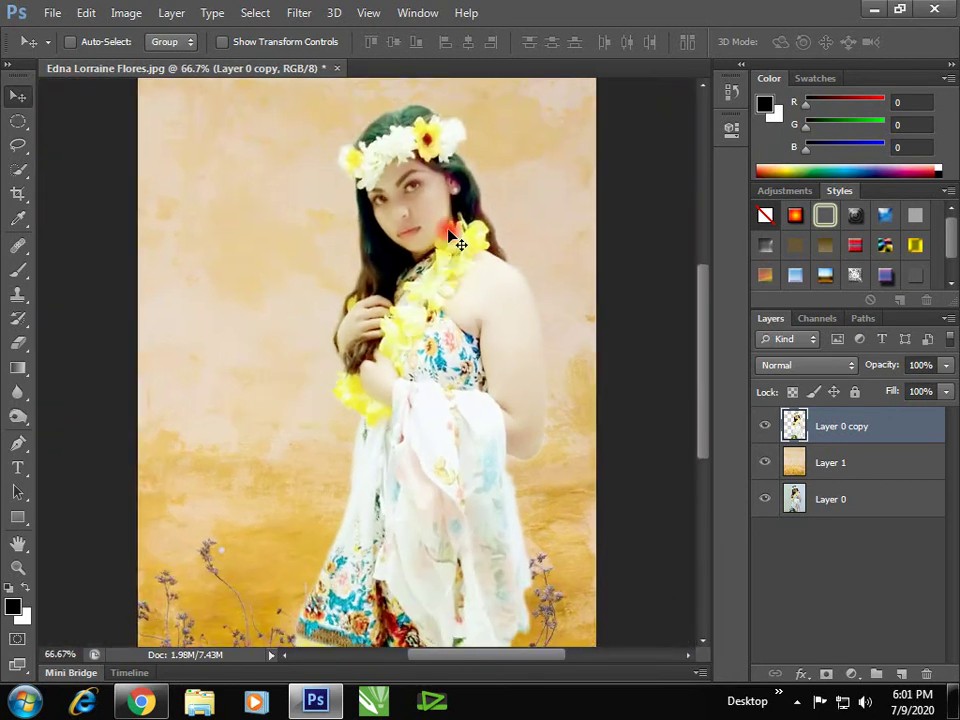
scroll(456, 242, up, 1)
scroll(461, 208, up, 1)
drag(461, 208, 315, 484)
drag(354, 248, 379, 443)
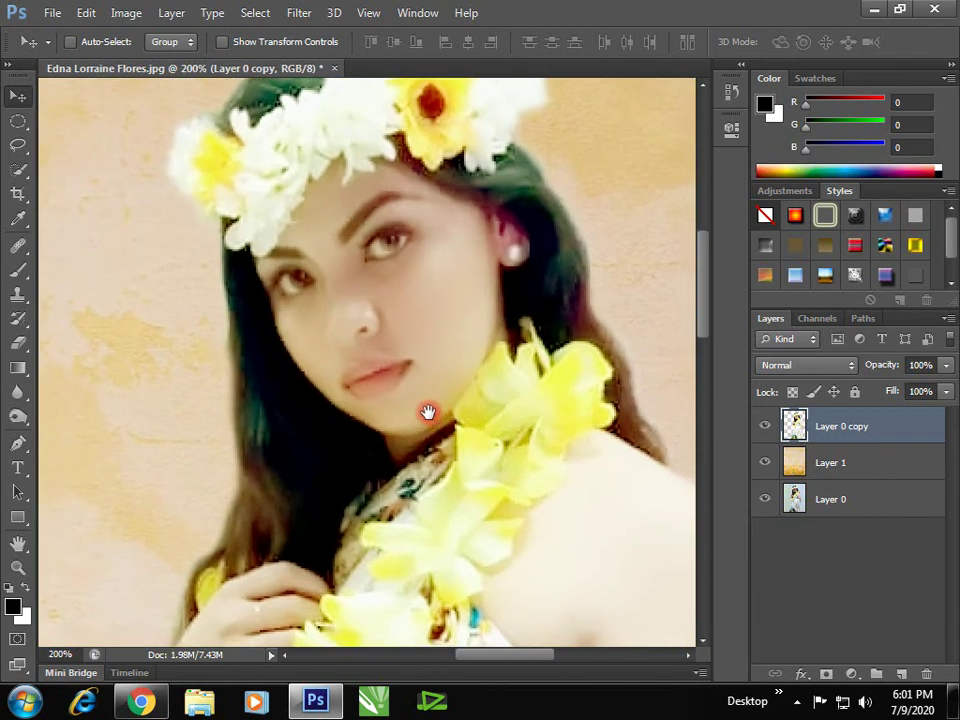
mouse_move(429, 411)
mouse_down()
mouse_move(418, 407)
mouse_move(452, 372)
mouse_up()
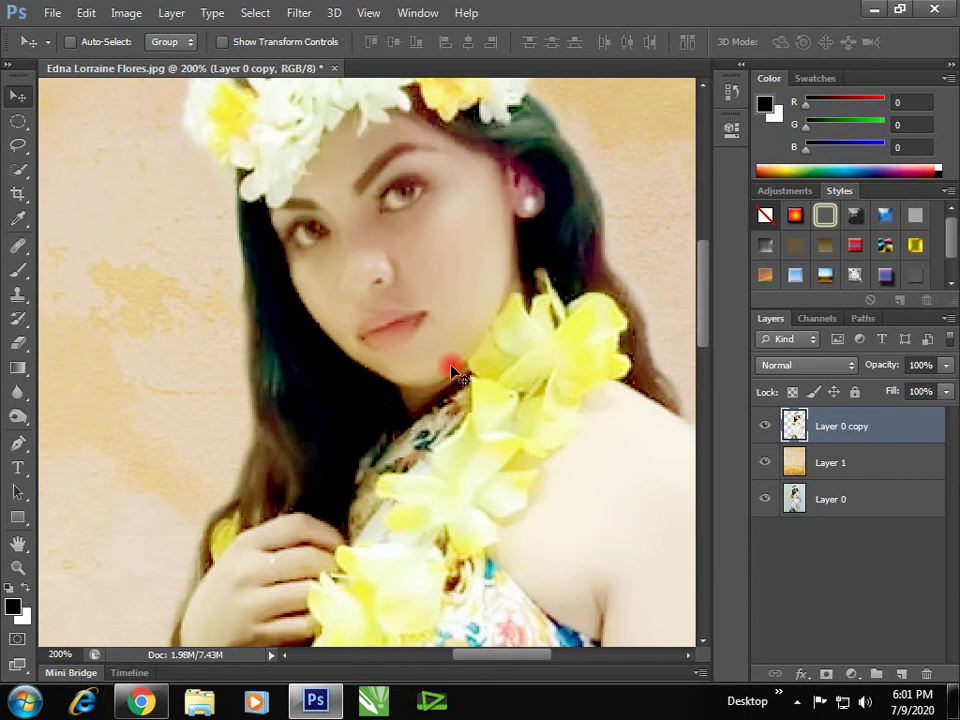
scroll(452, 368, down, 1)
scroll(452, 369, down, 1)
scroll(453, 372, down, 1)
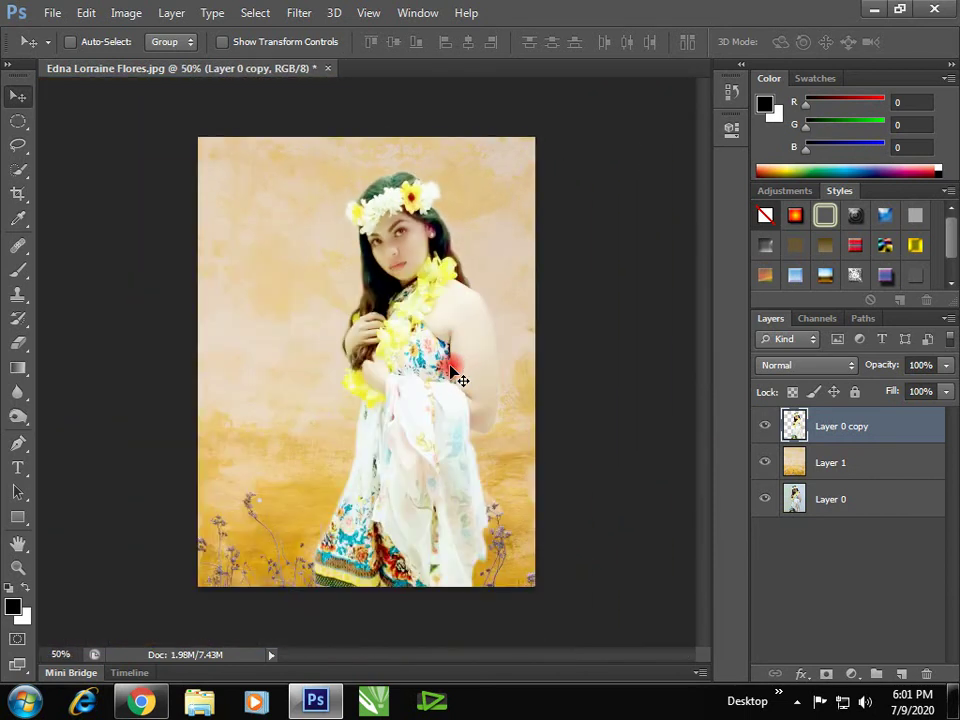
- Draw an elliptical selection around the woman's head and upper body
right_click(810, 418)
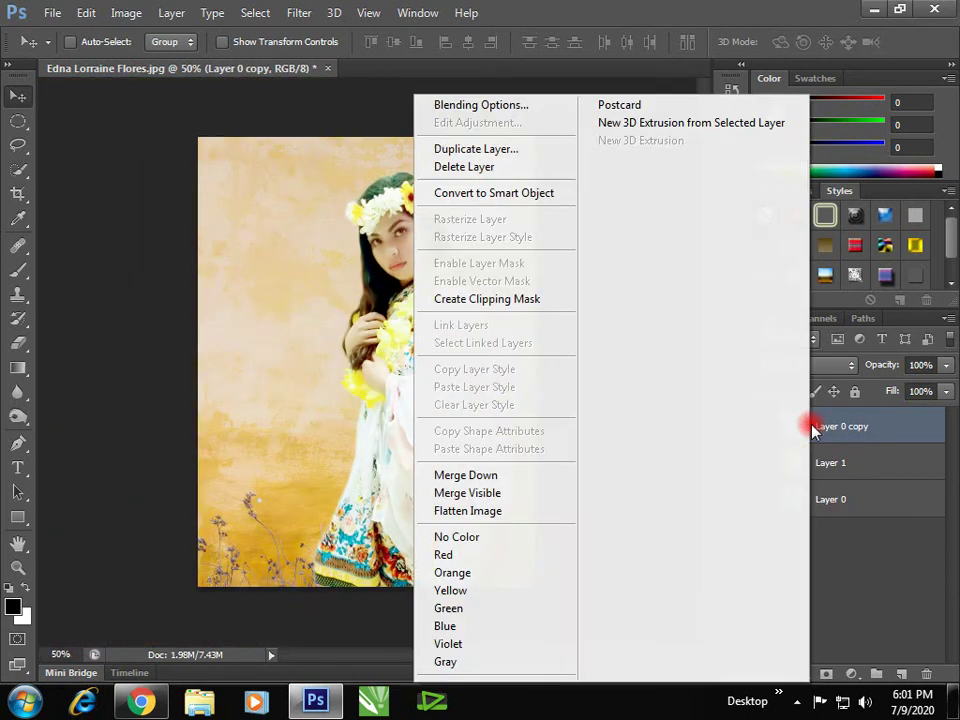
click(333, 325)
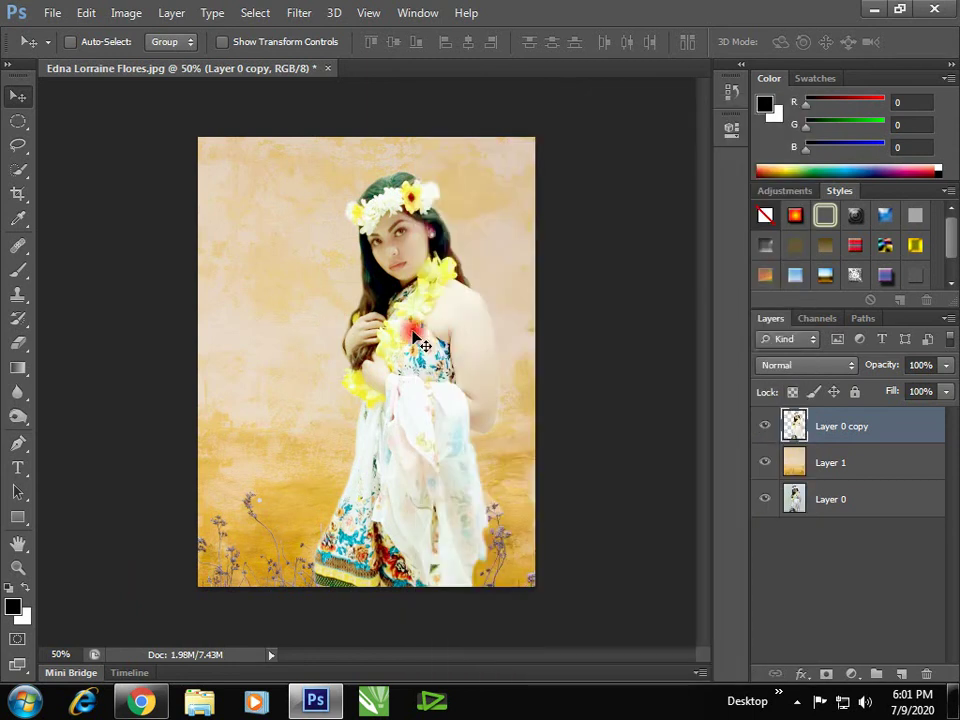
click(18, 124)
drag(336, 204, 517, 448)
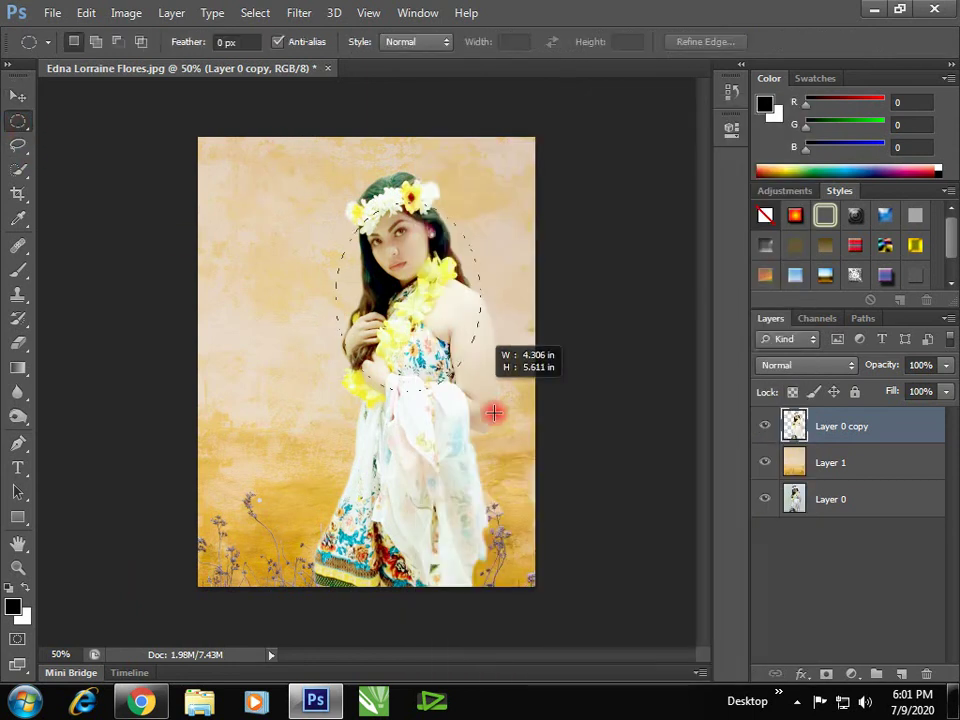
drag(448, 361, 430, 306)
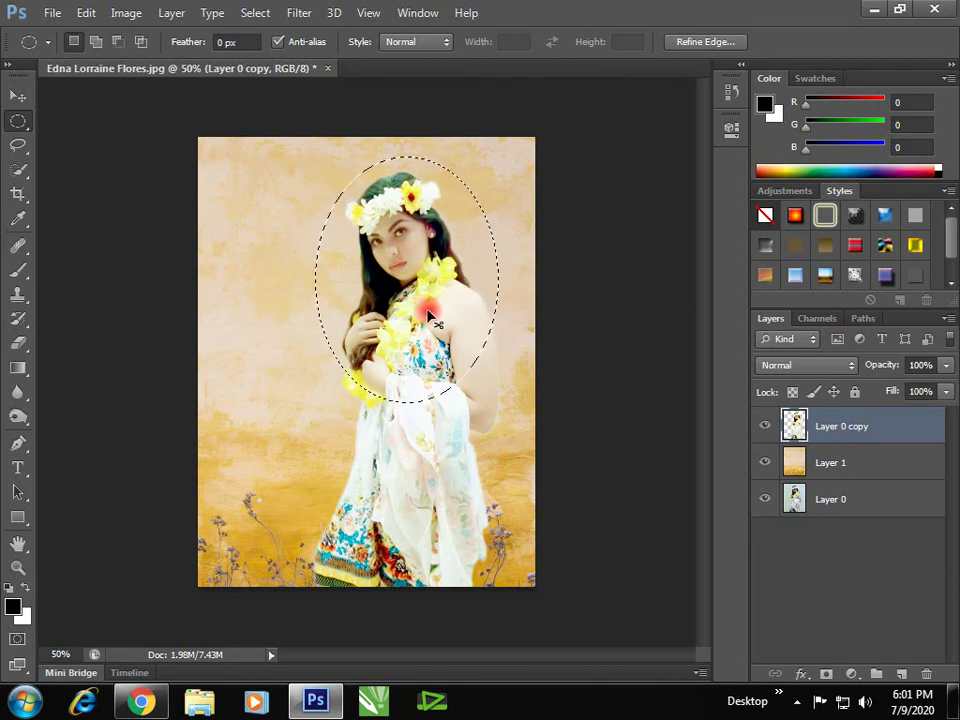
- Copy the selection to a new Layer 2 via Layer Via Copy and nudge it
right_click(430, 306)
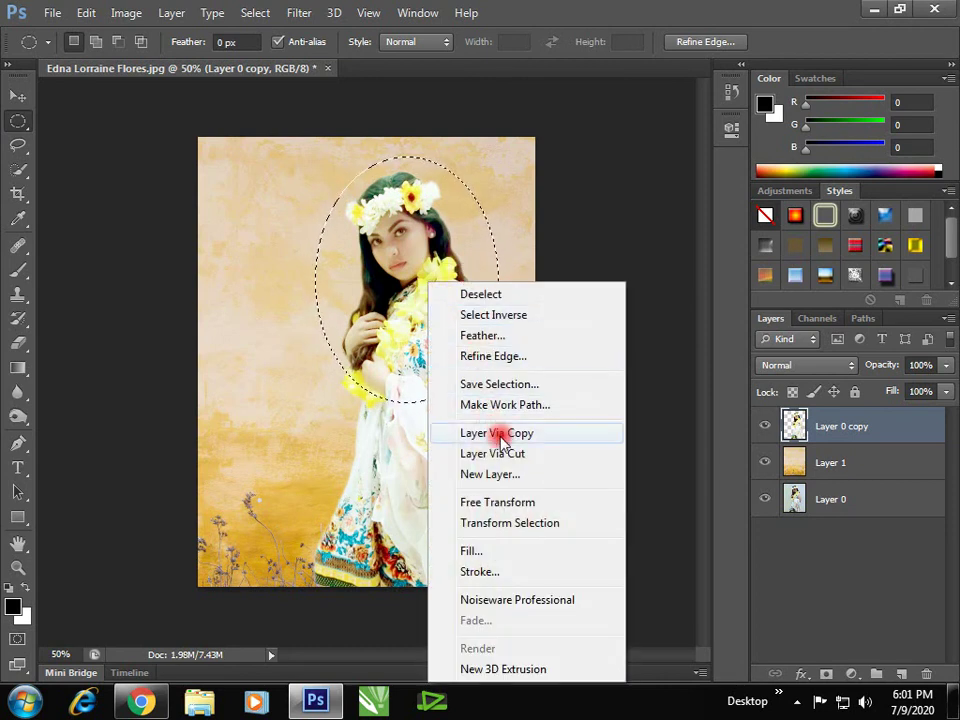
click(496, 433)
click(18, 95)
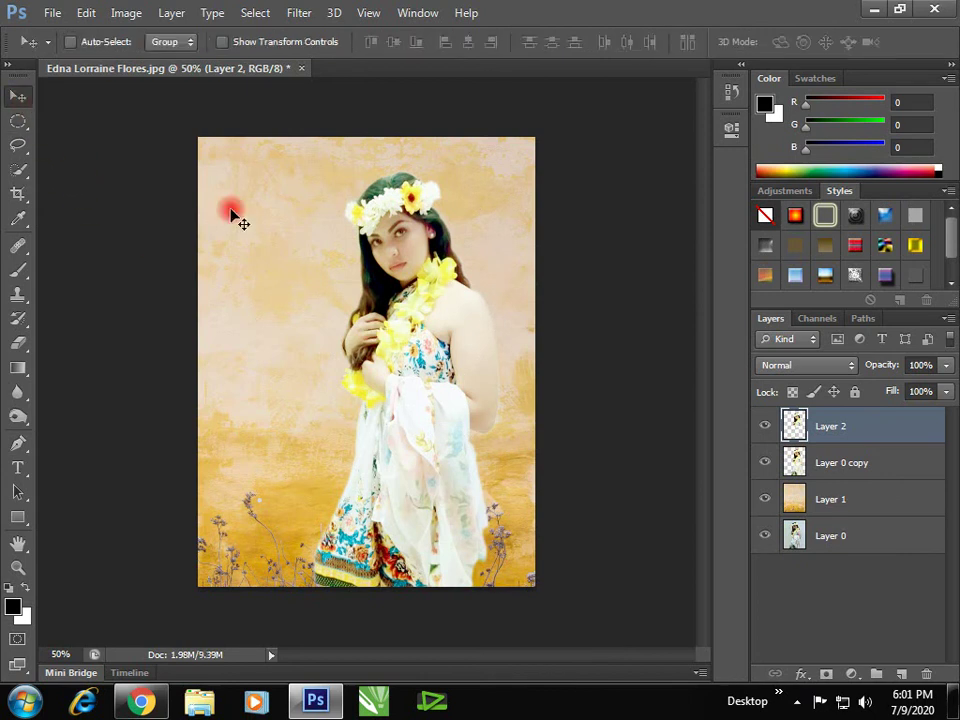
mouse_move(384, 263)
mouse_down()
mouse_move(362, 263)
mouse_move(418, 285)
mouse_move(412, 273)
mouse_up()
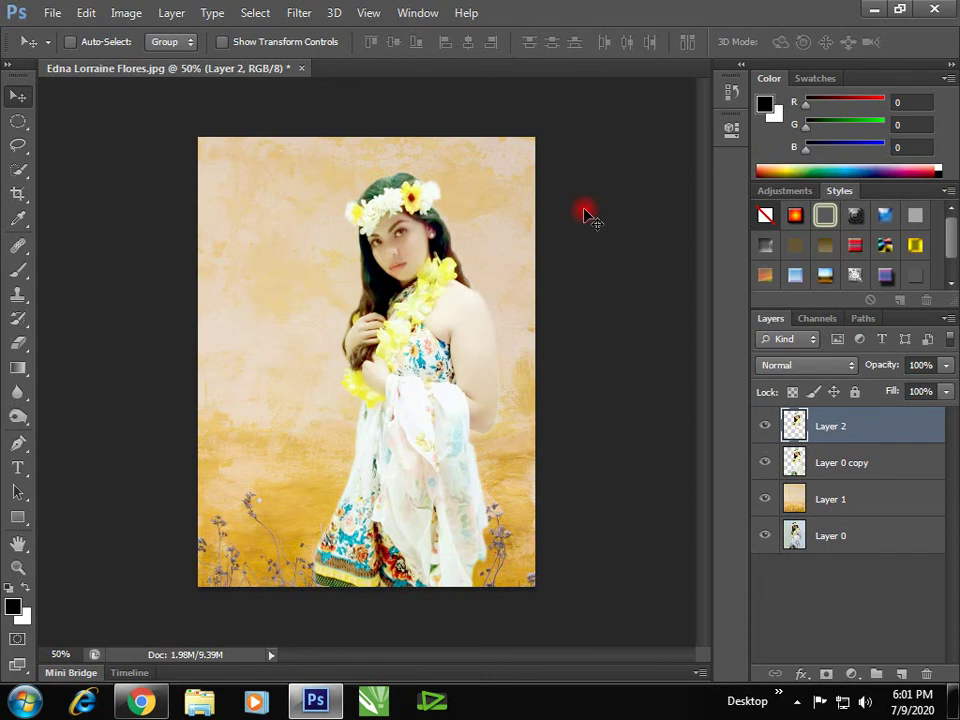
- Lower Layer 2's opacity, move it to the upper right, and place it below Layer 0 copy
click(943, 365)
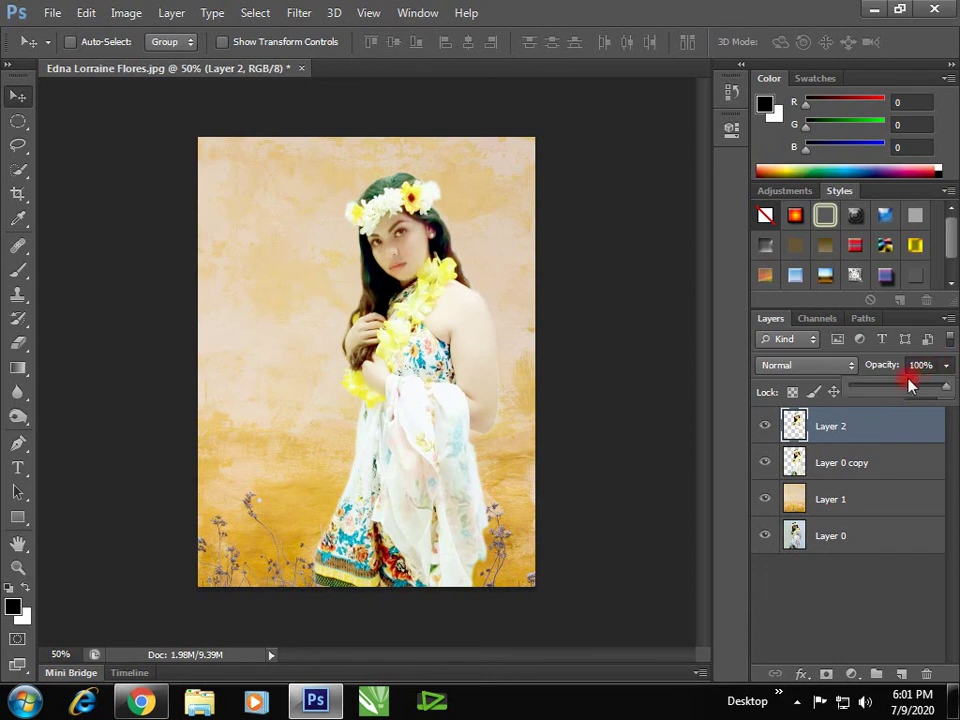
drag(860, 390, 855, 390)
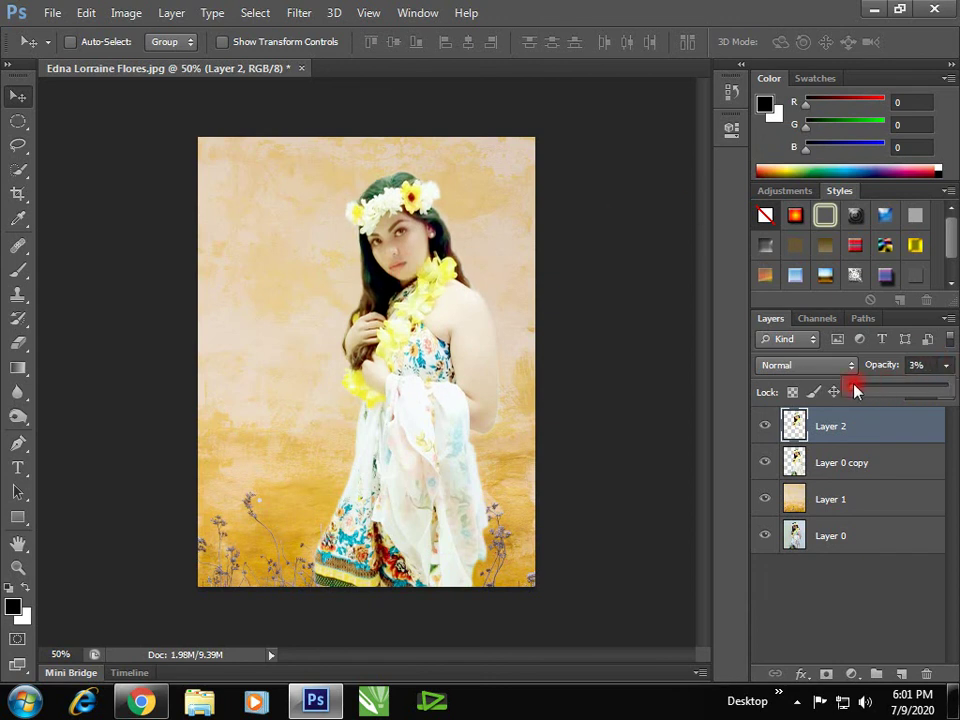
mouse_move(403, 260)
mouse_down()
mouse_move(273, 225)
mouse_move(434, 210)
mouse_move(504, 175)
mouse_up()
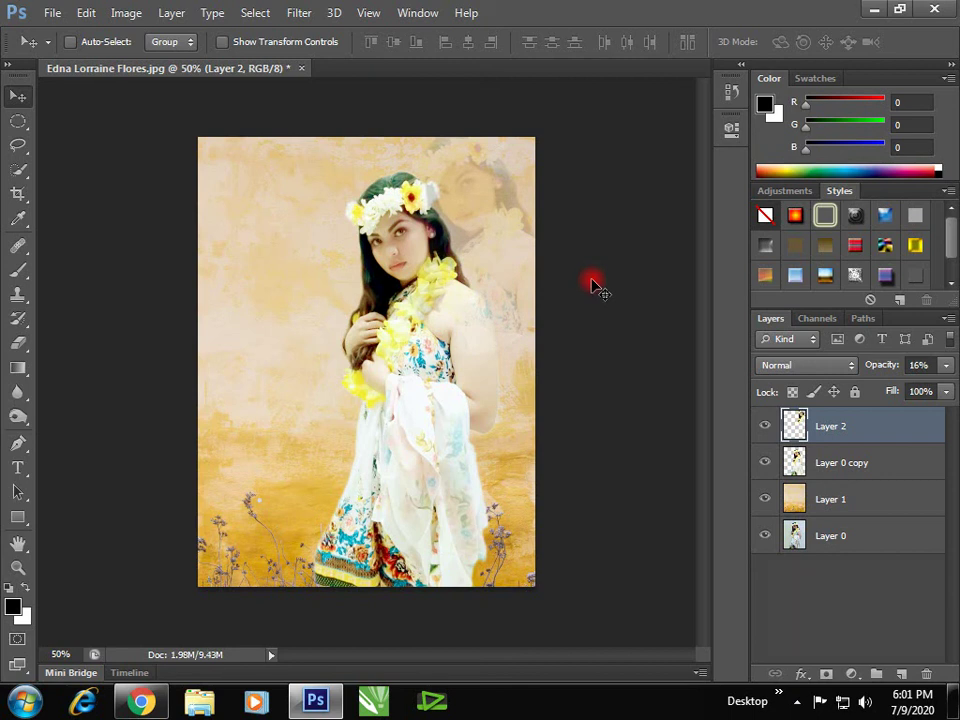
drag(830, 461, 838, 426)
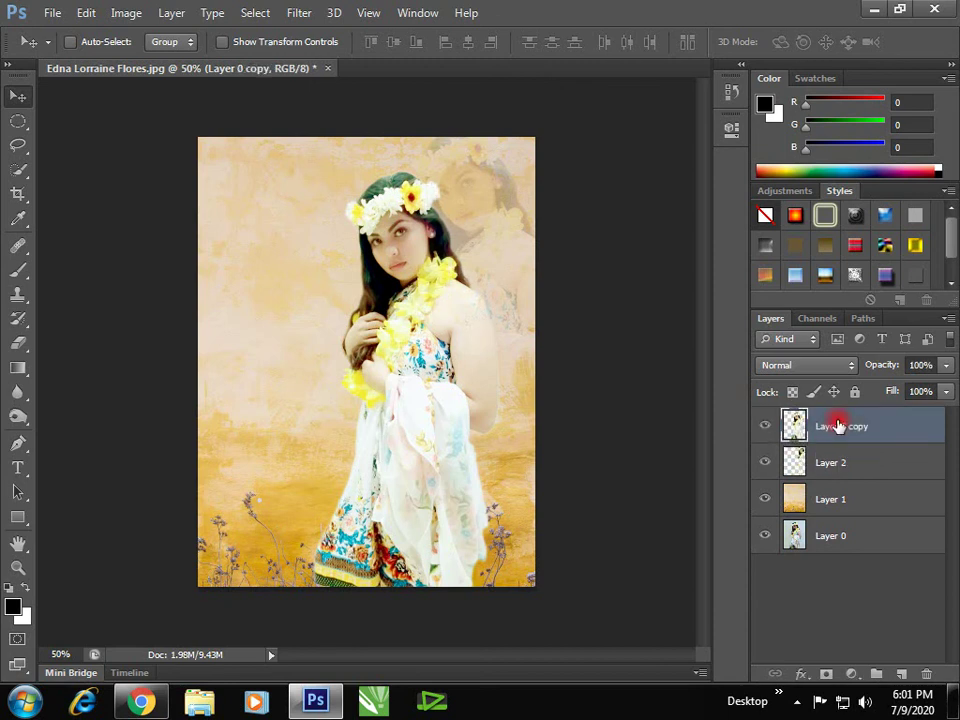
- Set Layer 2 to 53% opacity and 81% fill, nudging it slightly lower-left
click(873, 459)
click(942, 367)
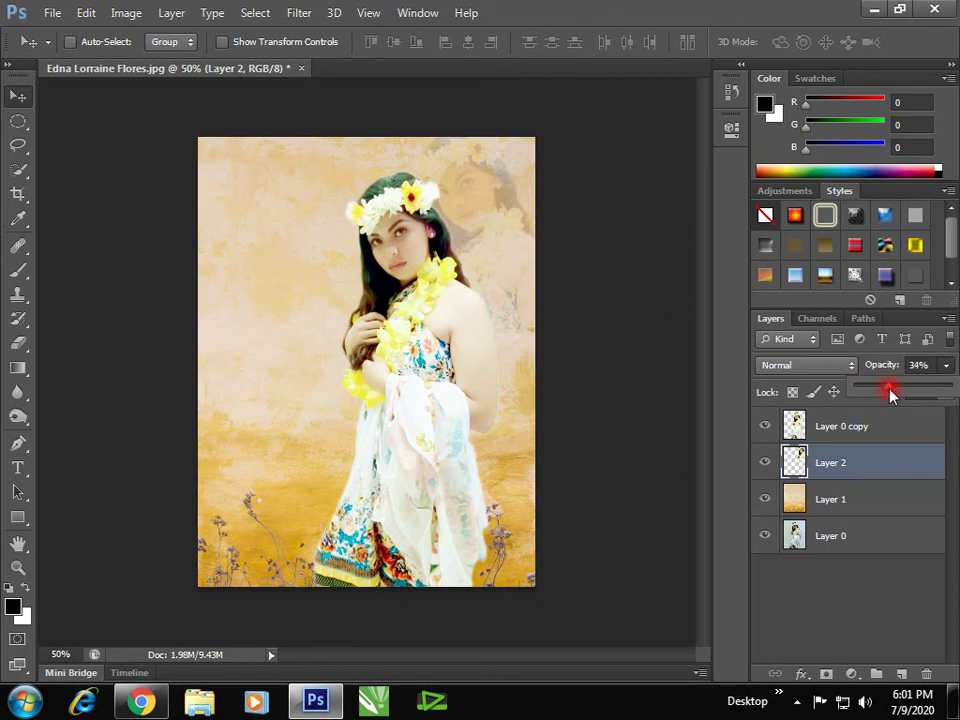
drag(889, 393, 914, 393)
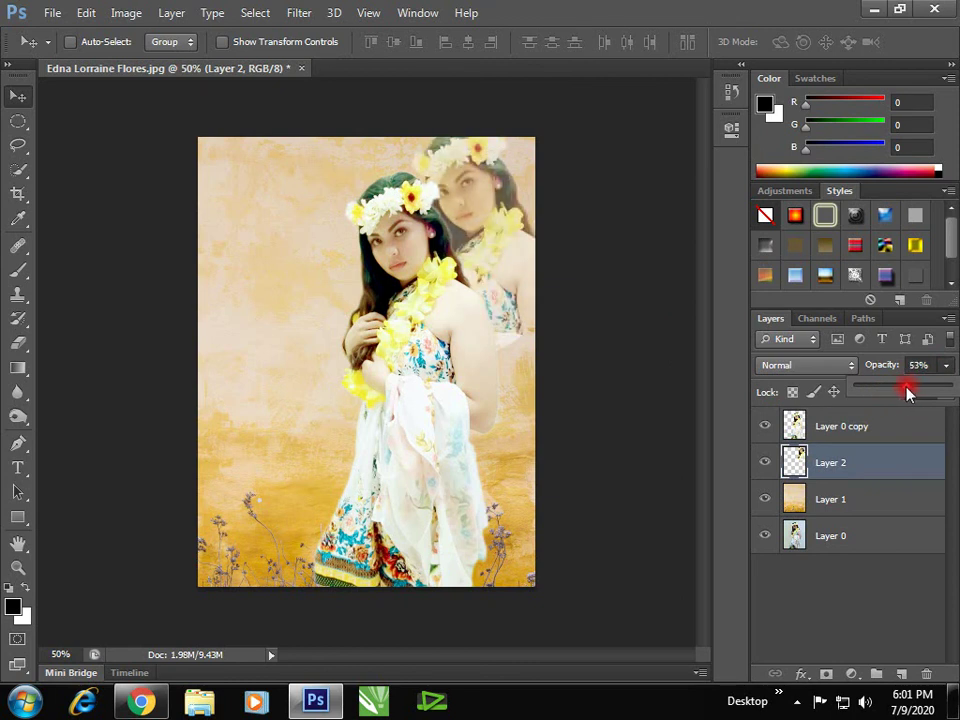
click(945, 368)
click(934, 394)
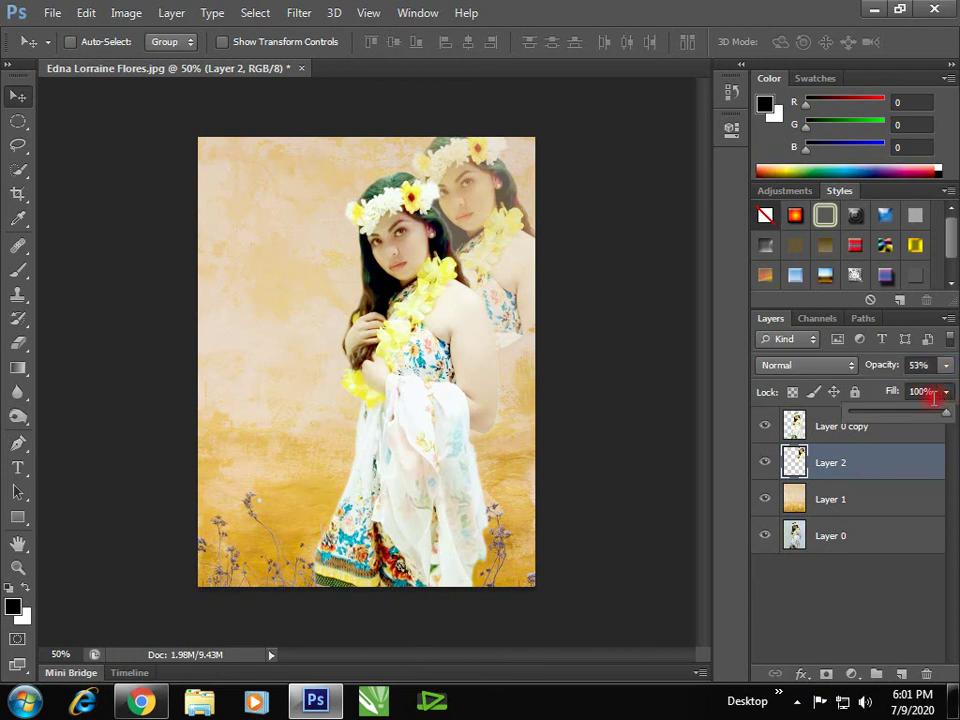
drag(901, 421, 913, 421)
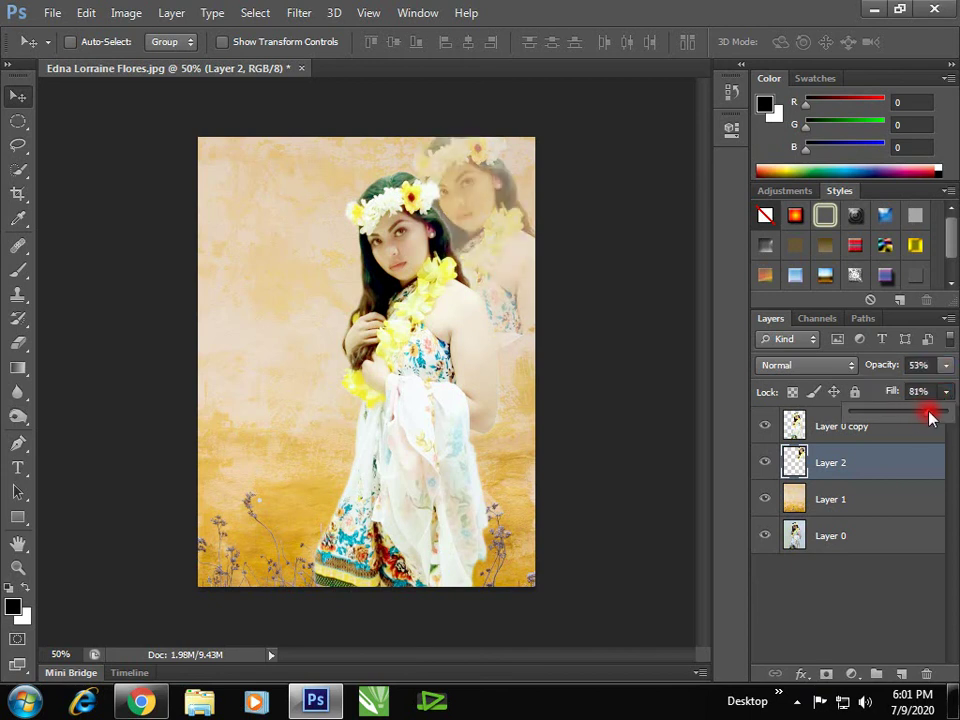
mouse_move(490, 258)
mouse_down()
mouse_move(477, 252)
mouse_move(510, 255)
mouse_up()
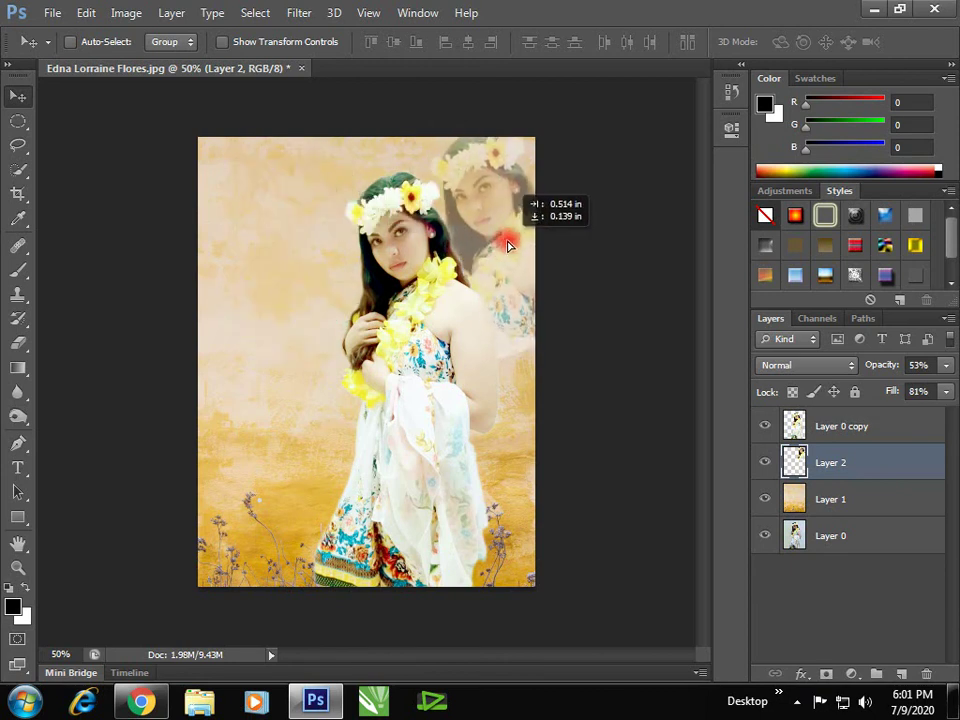
- Move Layer 0 copy left and the Layer 2 ghost down-left behind her shoulder
right_click(452, 314)
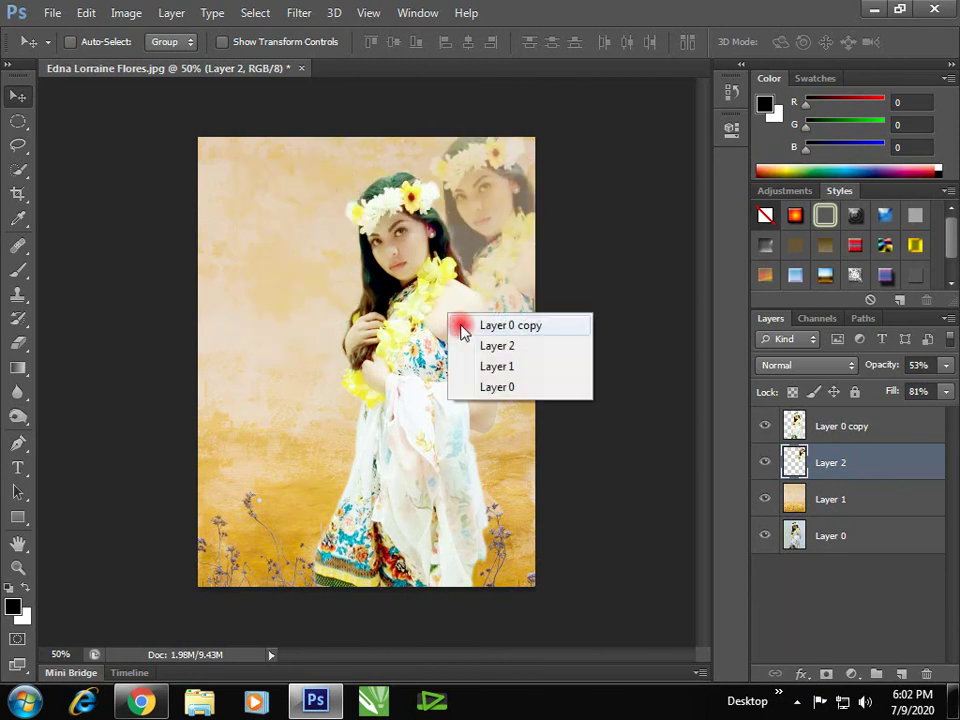
click(478, 324)
drag(476, 336, 450, 333)
right_click(506, 315)
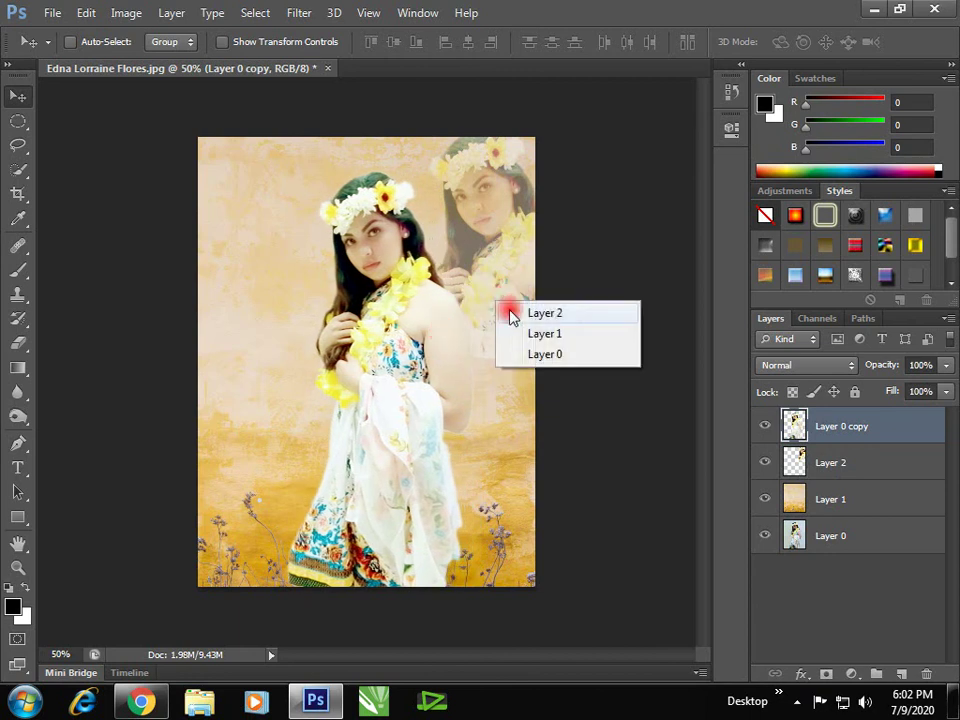
click(508, 315)
mouse_move(508, 316)
mouse_down()
mouse_move(497, 328)
mouse_move(491, 280)
mouse_up()
- Zoom in to compare both faces, then zoom back out
click(393, 282)
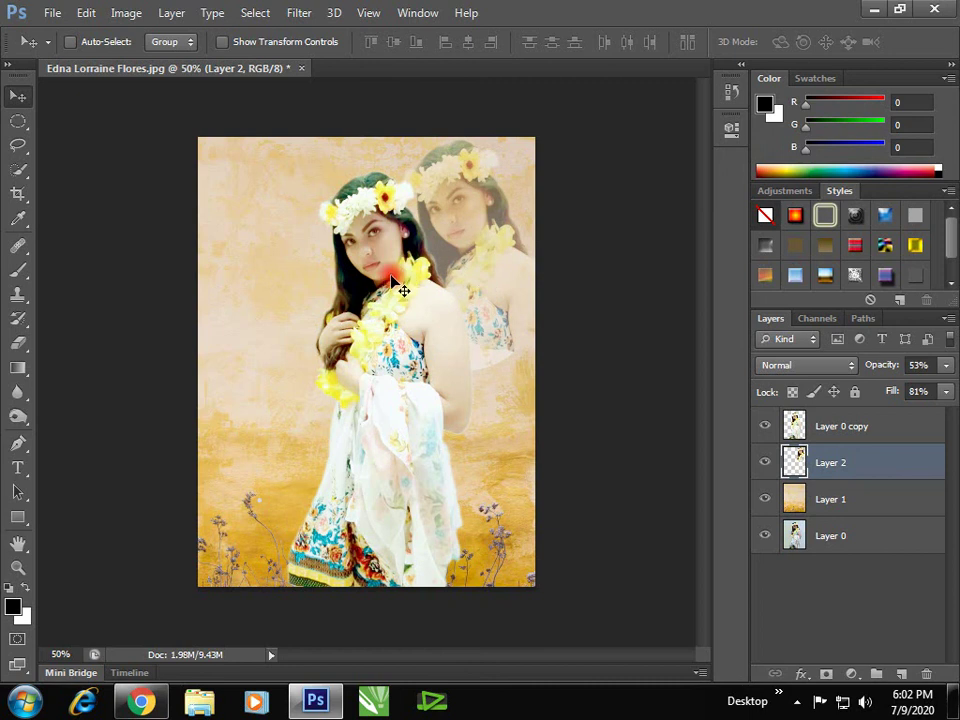
scroll(400, 287, up, 1)
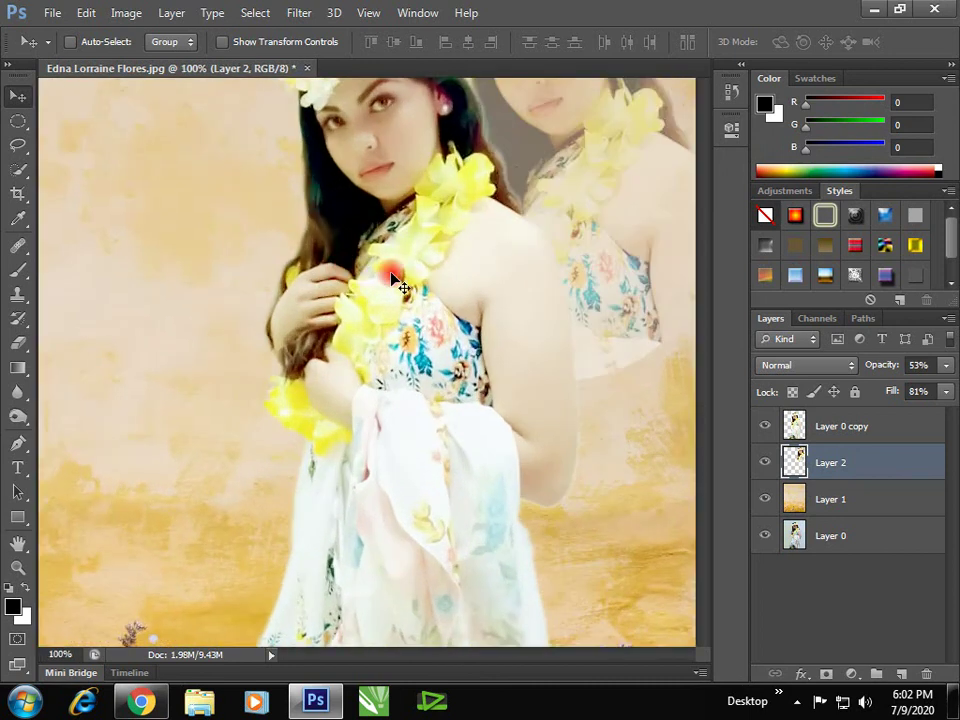
scroll(401, 285, up, 1)
mouse_move(430, 278)
mouse_down()
mouse_move(505, 341)
mouse_move(529, 379)
mouse_move(469, 389)
mouse_move(557, 352)
mouse_up()
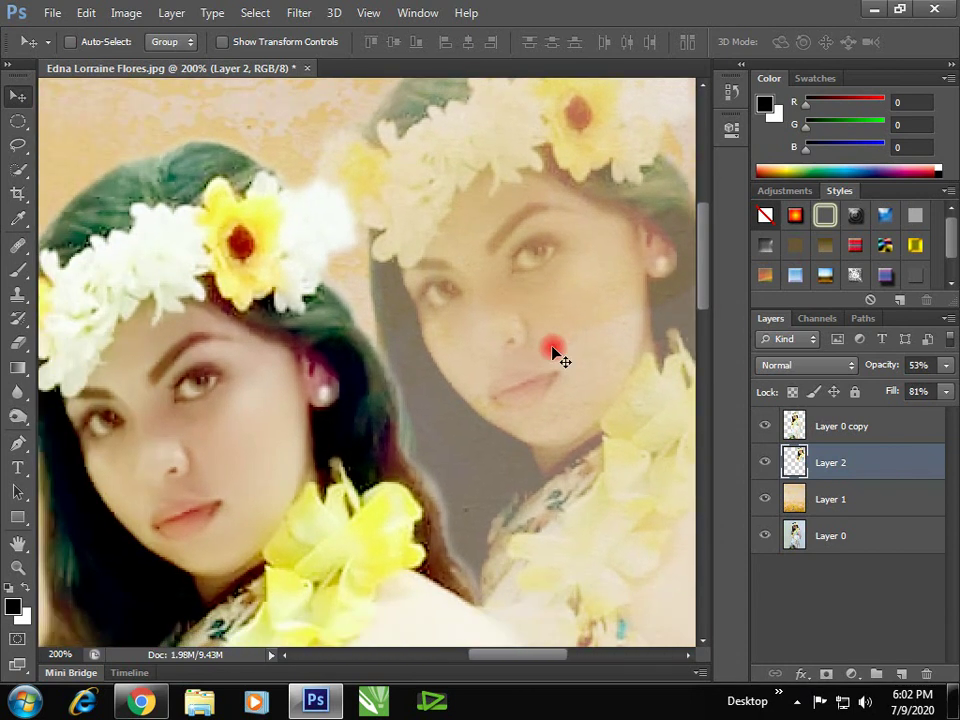
scroll(555, 350, down, 1)
scroll(553, 347, down, 1)
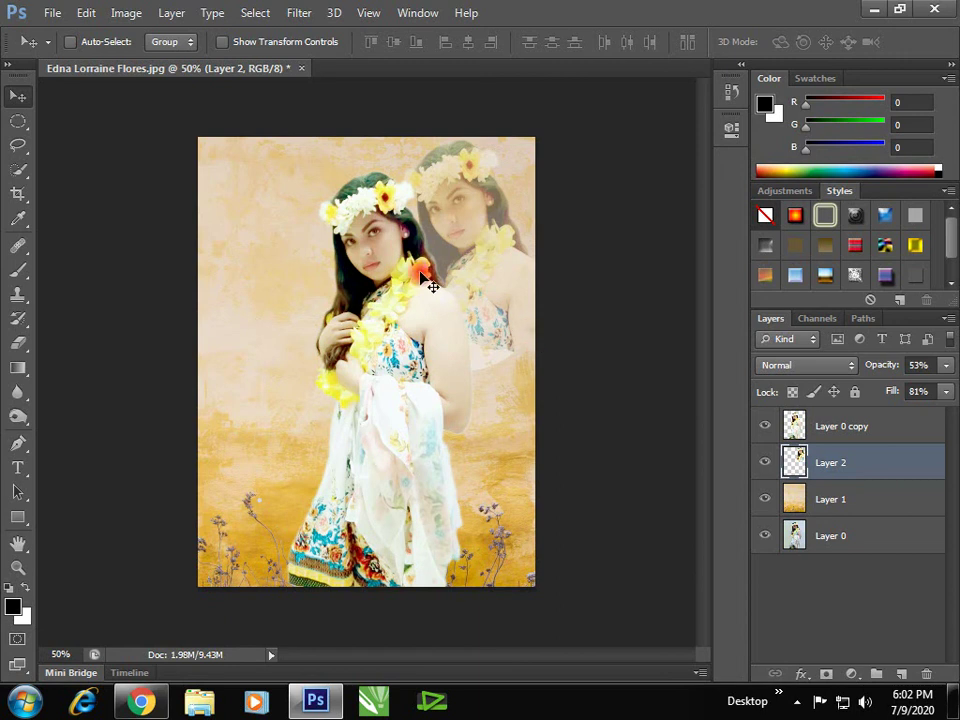
- Save the composite to the Desktop as a quality 12 JPEG, replacing the existing file
click(50, 12)
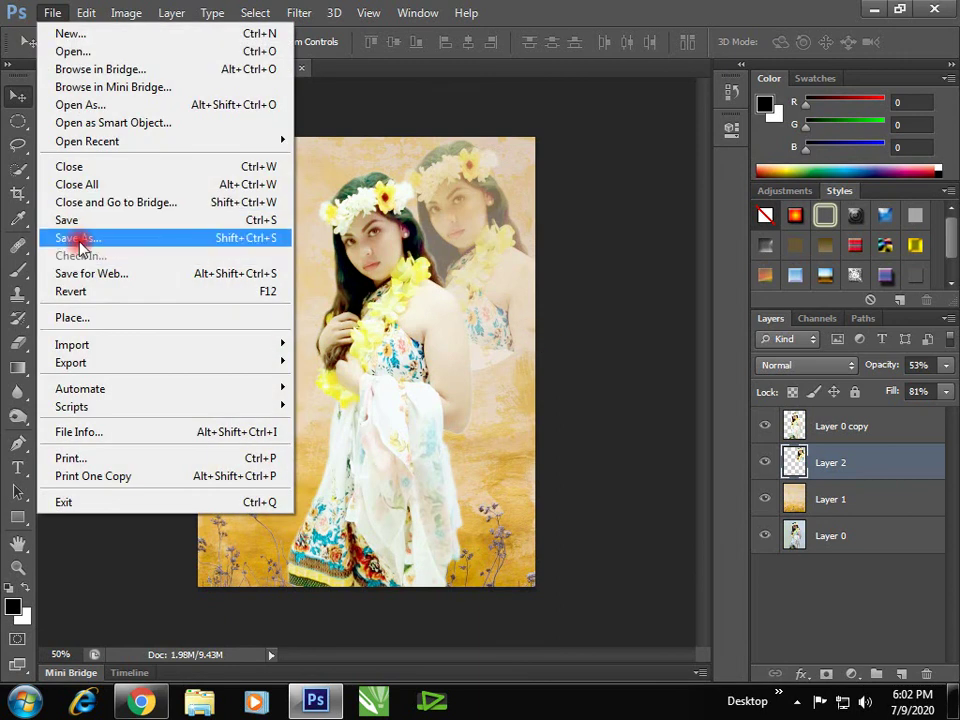
click(78, 240)
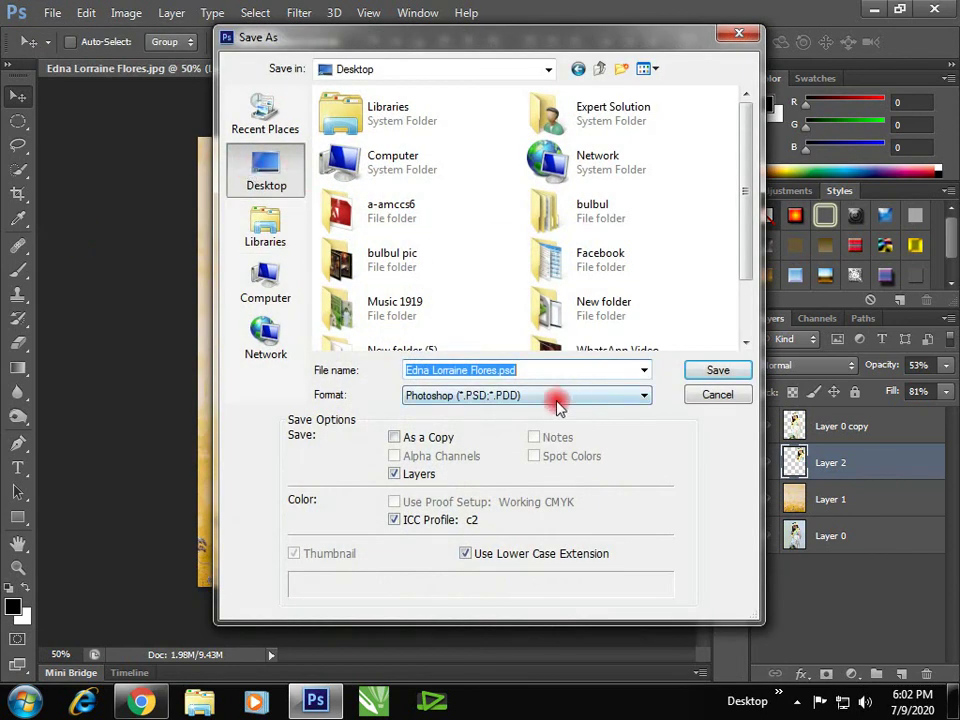
click(557, 400)
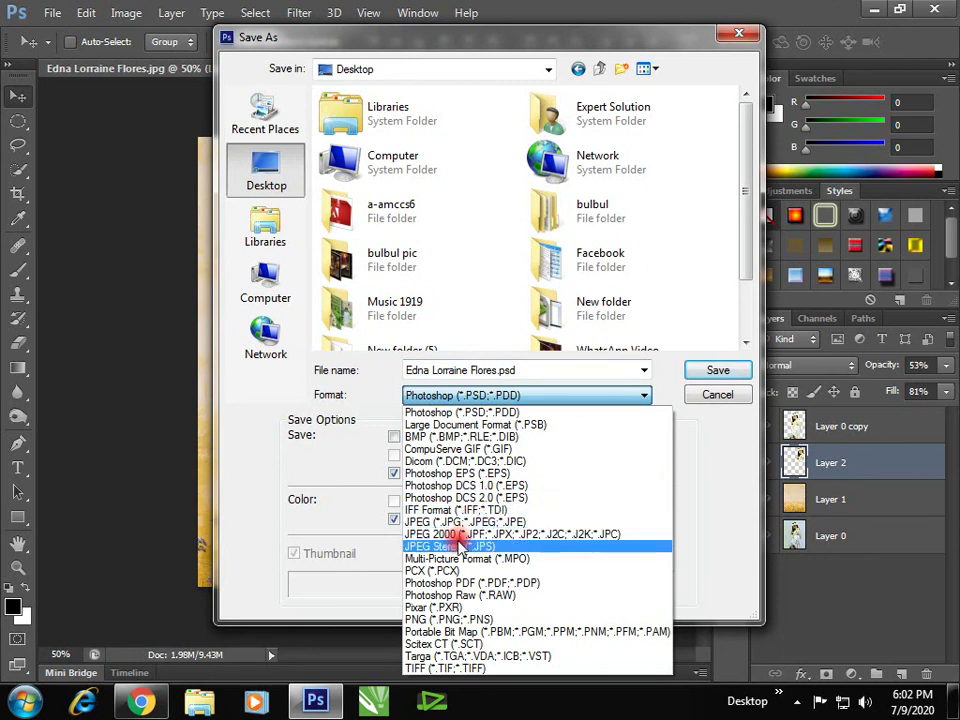
click(430, 521)
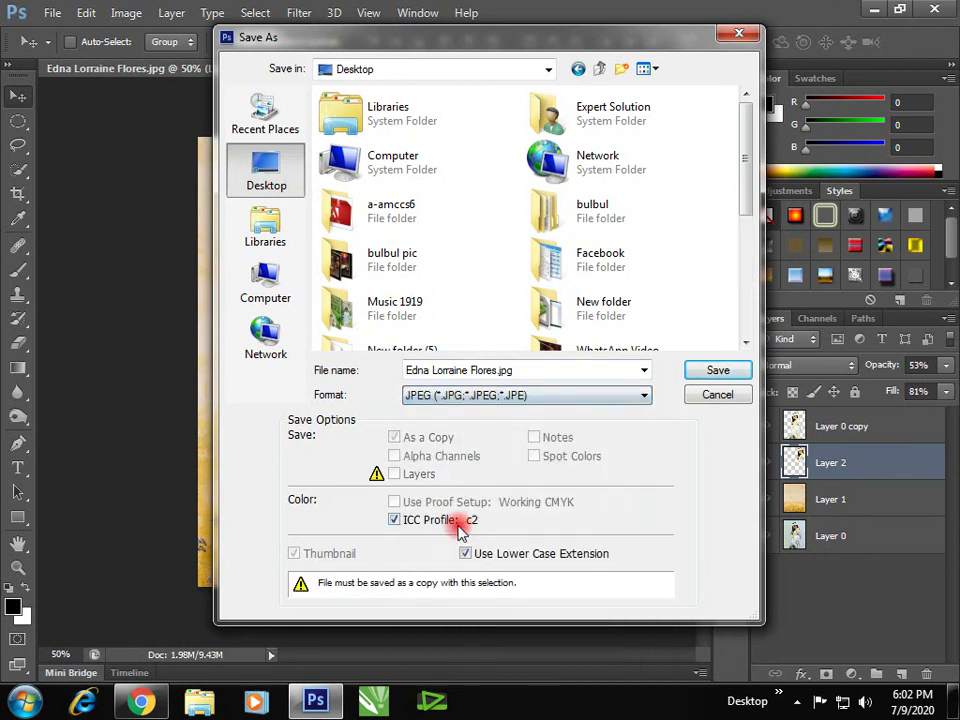
click(711, 369)
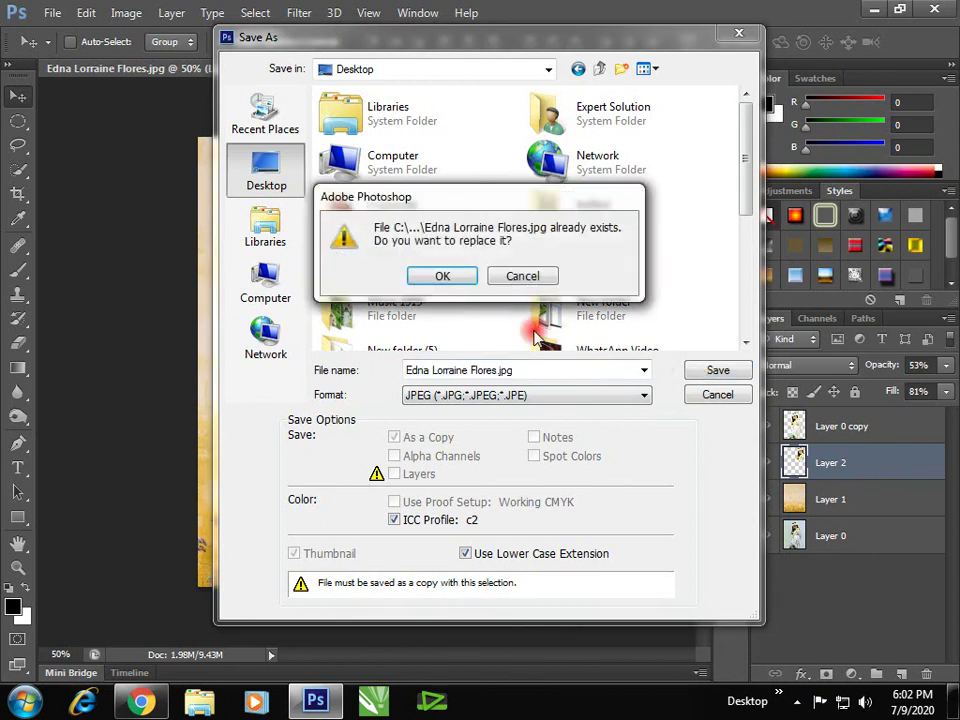
click(456, 277)
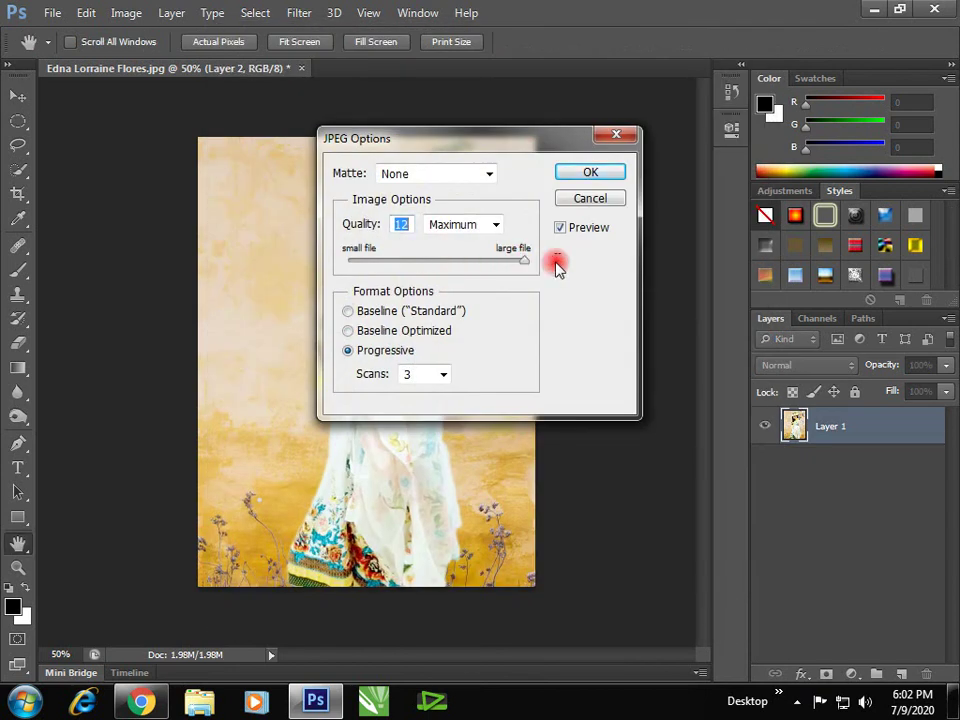
click(590, 174)
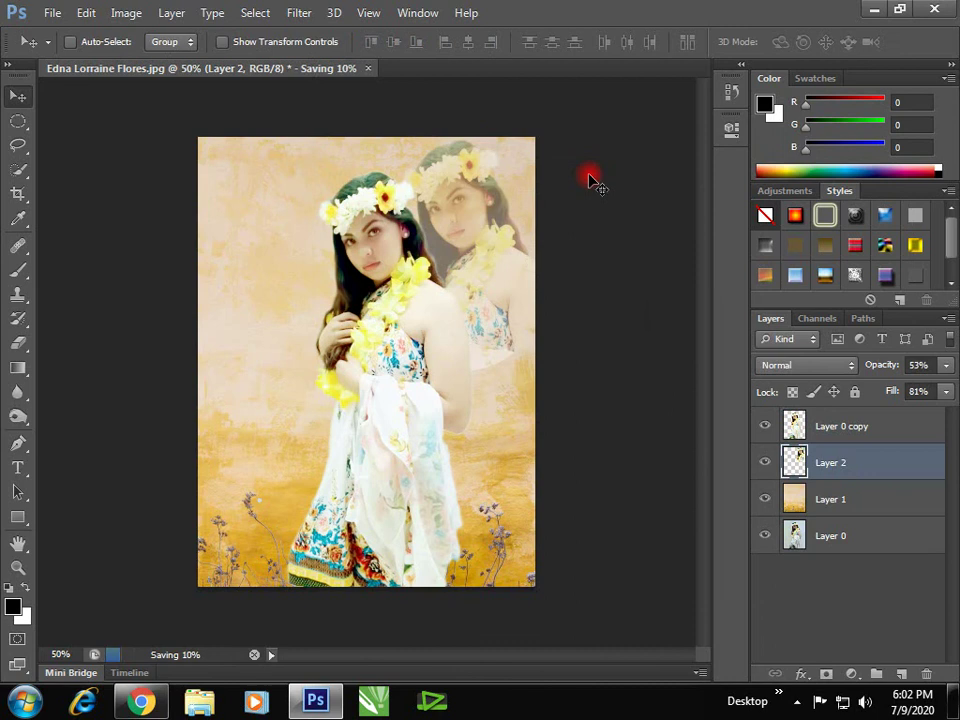
- View the saved portrait JPEG in Windows Photo Viewer, browse nearby images, and close it
click(877, 10)
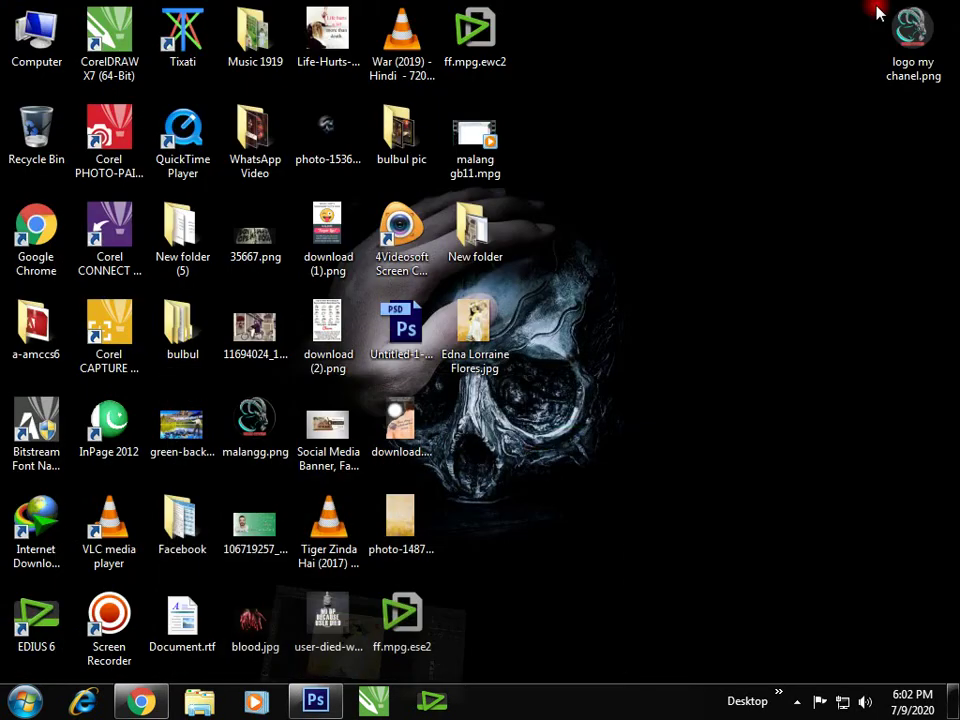
click(480, 370)
double_click(480, 370)
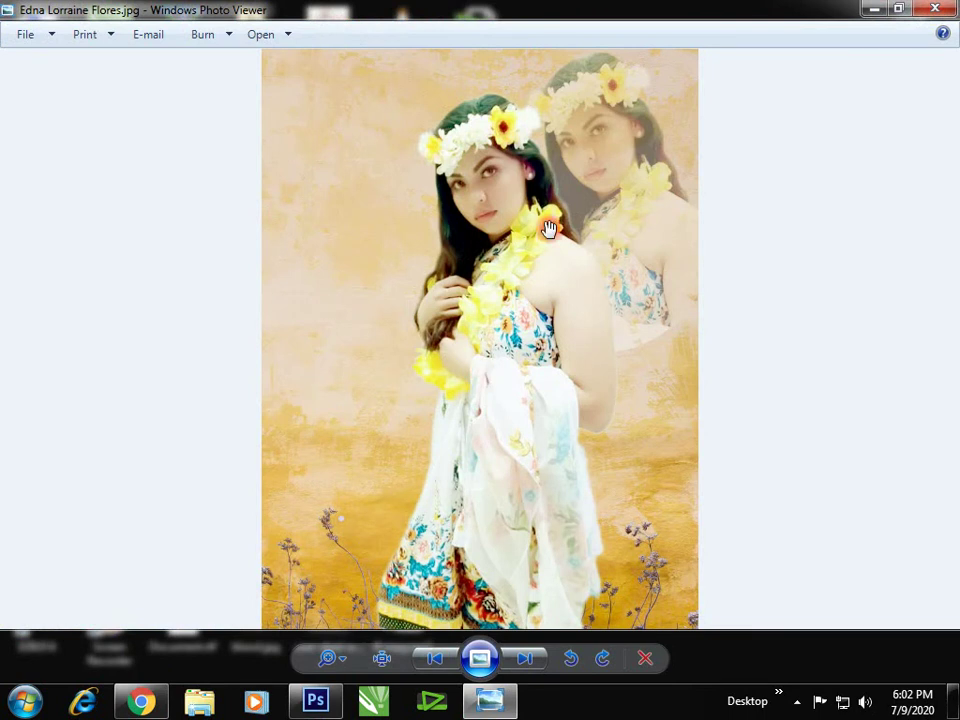
scroll(549, 231, up, 1)
scroll(549, 231, up, 1)
scroll(497, 377, down, 1)
scroll(500, 380, down, 1)
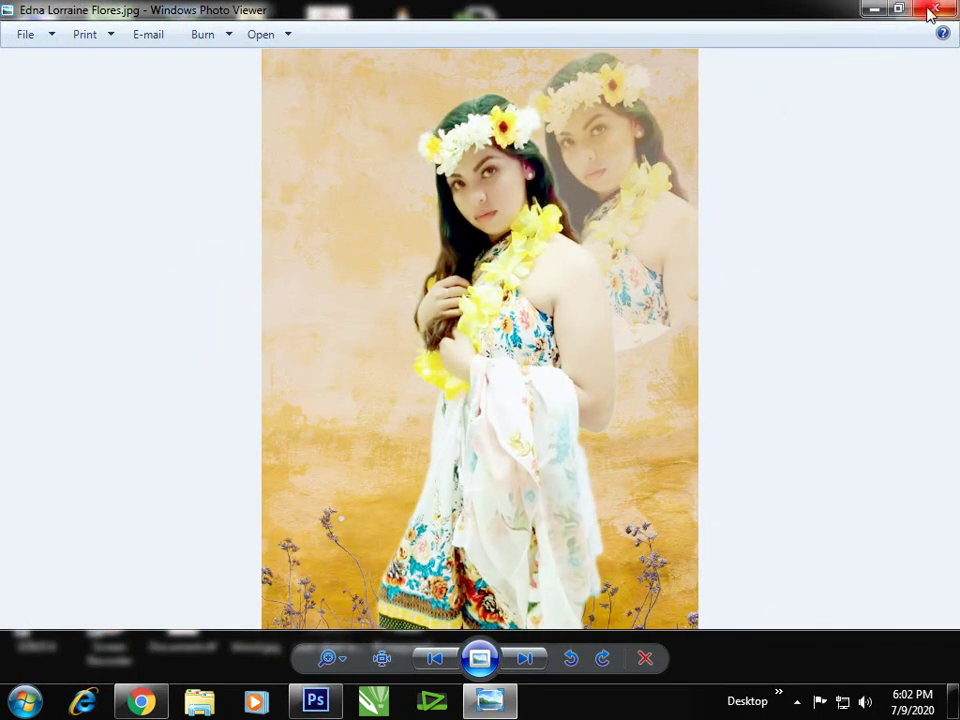
click(527, 657)
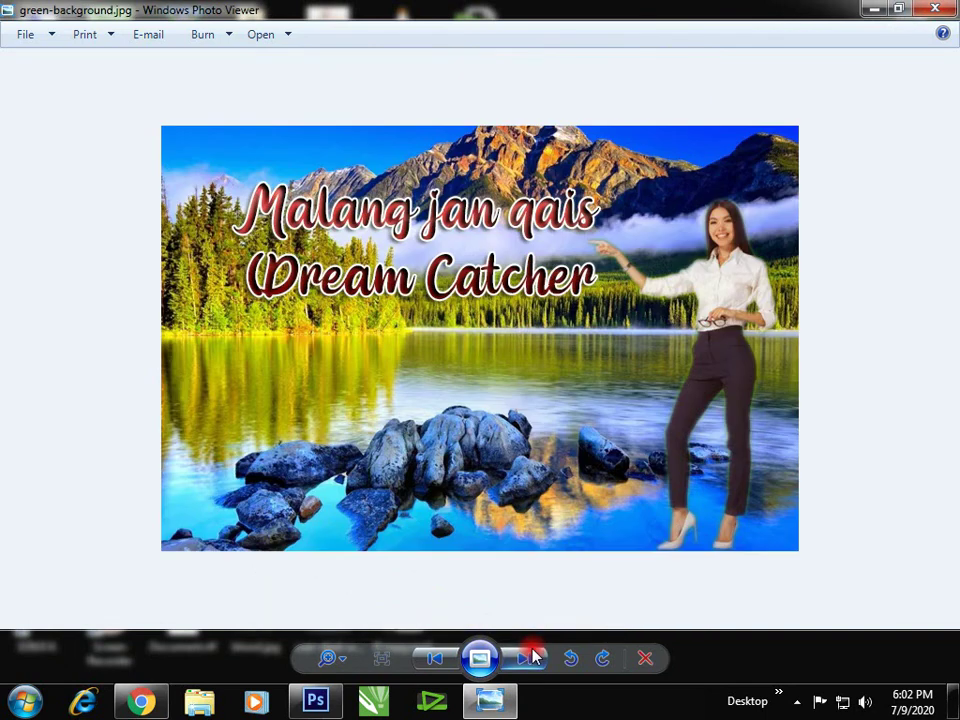
click(436, 657)
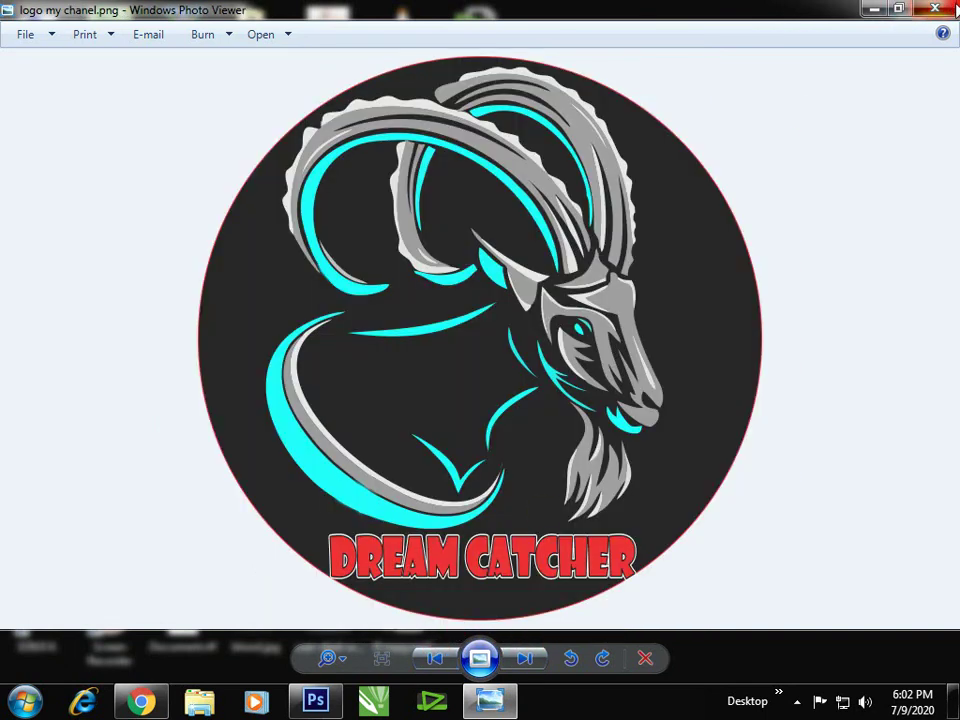
key(alt+F4)
- Open the channel logo image in the viewer, then close it
double_click(902, 40)
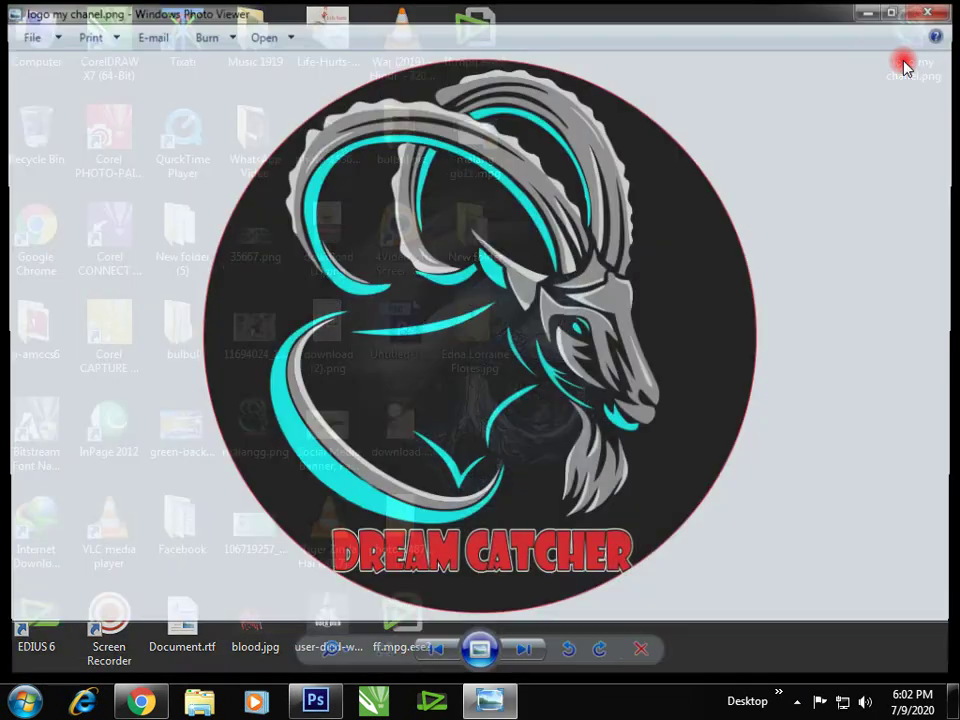
scroll(516, 381, up, 3)
scroll(519, 381, down, 3)
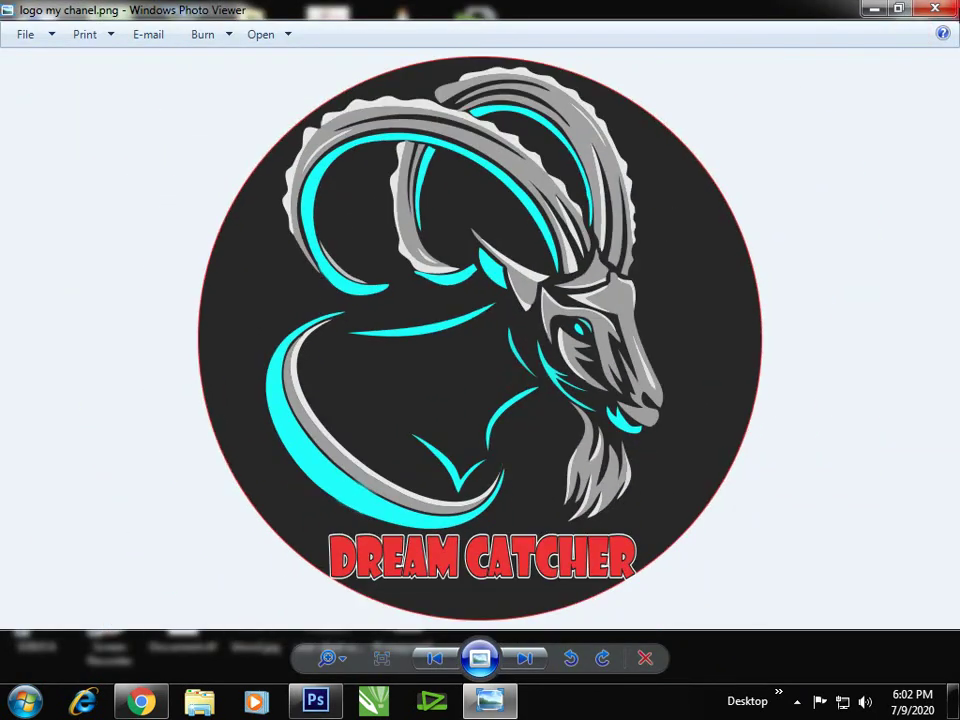
click(935, 8)
click(482, 320)
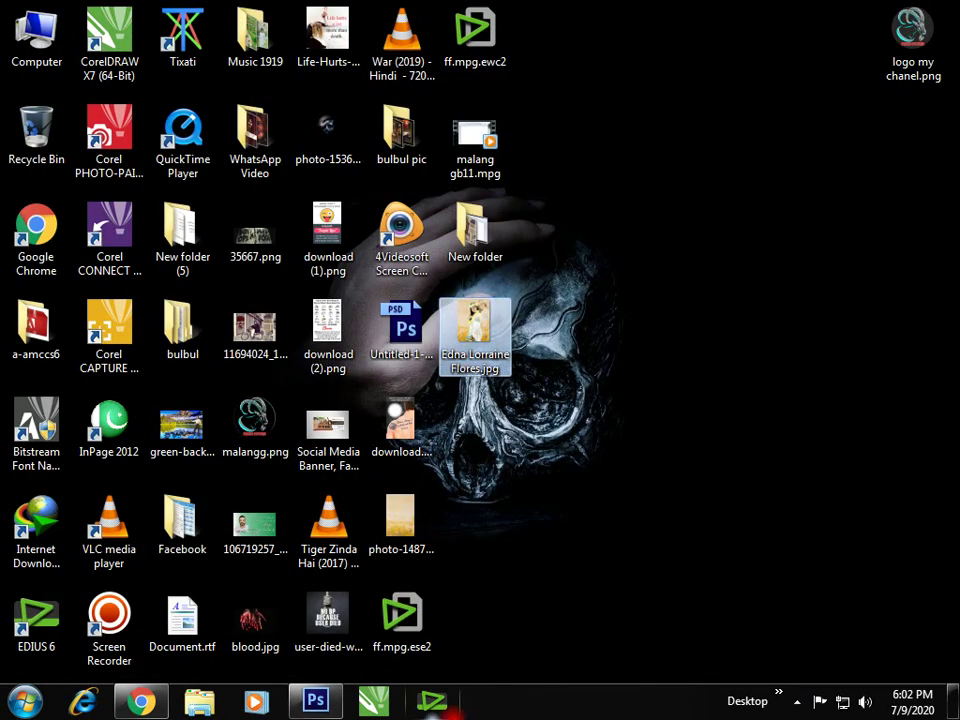